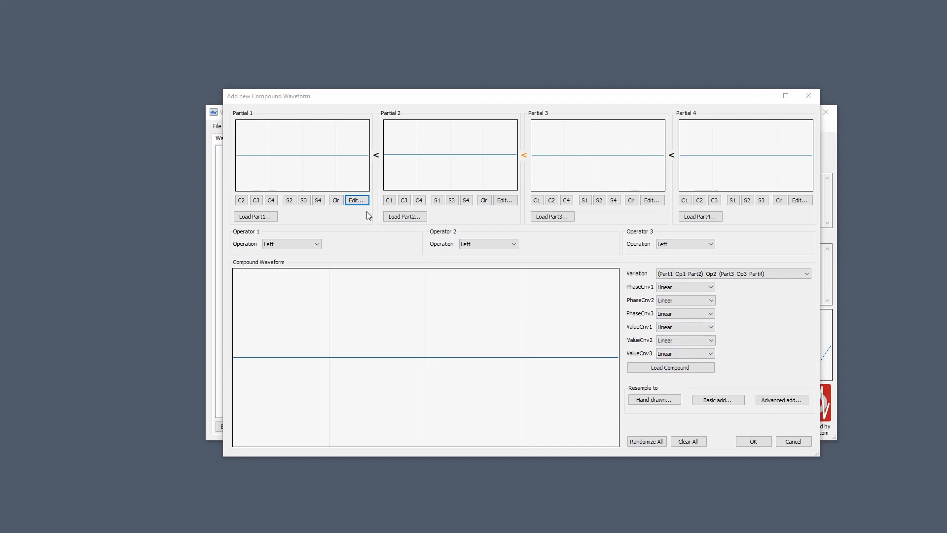
Set Partial 1's first advanced waveform to Sine and accept the partial.
left_click(356, 202)
left_click(276, 130)
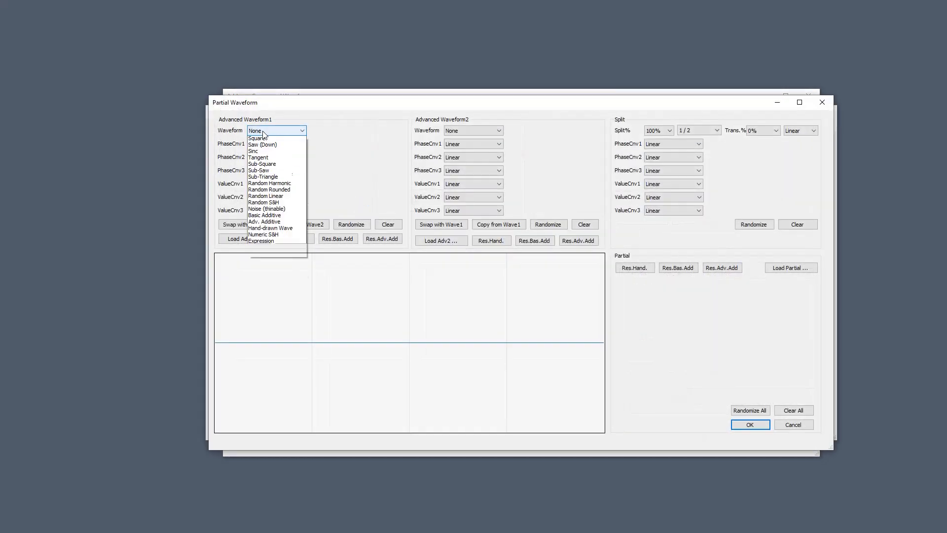
left_click(261, 144)
left_click(749, 425)
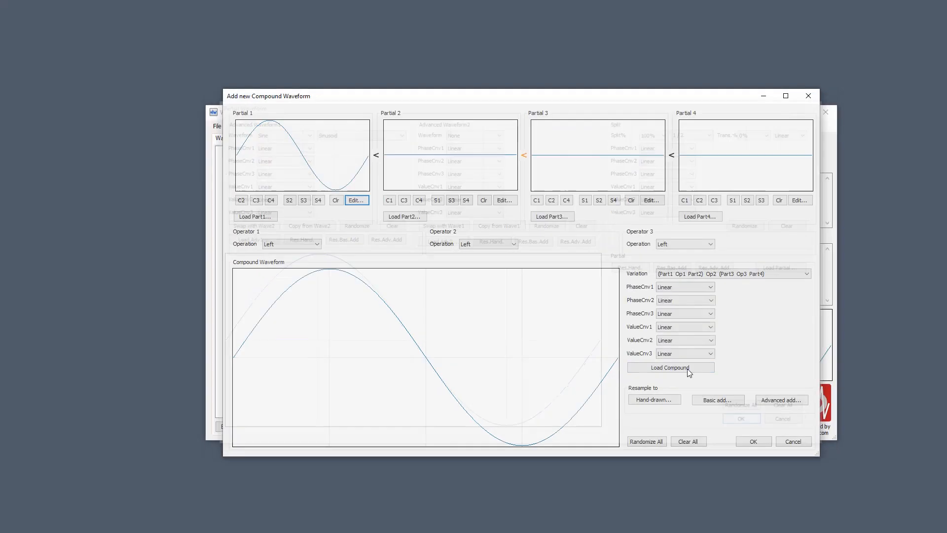
Set Partial 2's first advanced waveform to Triangle and accept the partial.
left_click(510, 199)
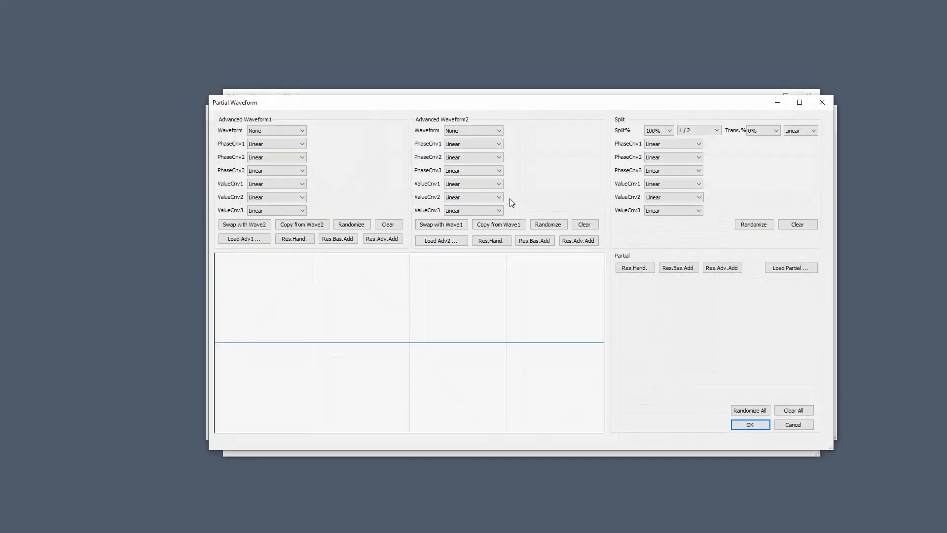
left_click(286, 131)
left_click(262, 151)
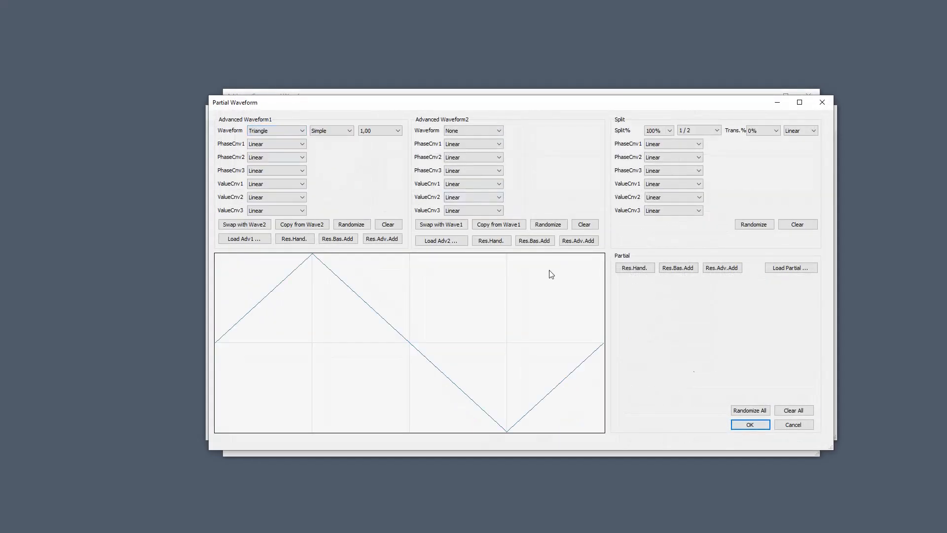
left_click(750, 425)
Set Partial 3's first advanced waveform to Square and accept the partial.
left_click(653, 199)
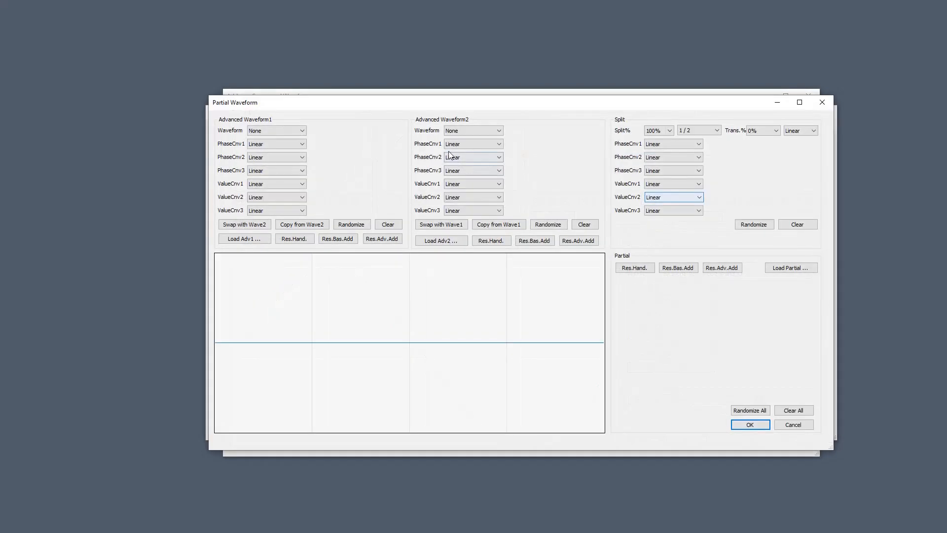
left_click(281, 129)
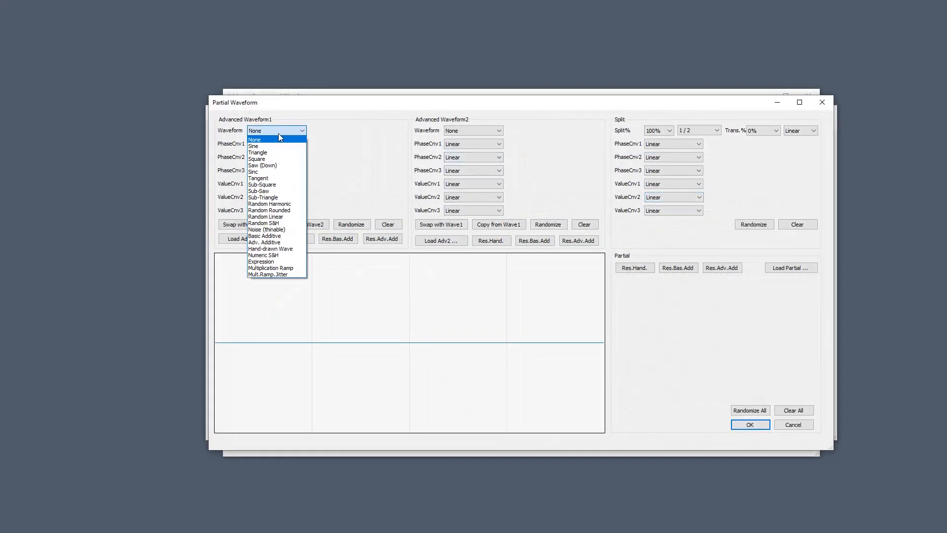
left_click(274, 159)
left_click(760, 424)
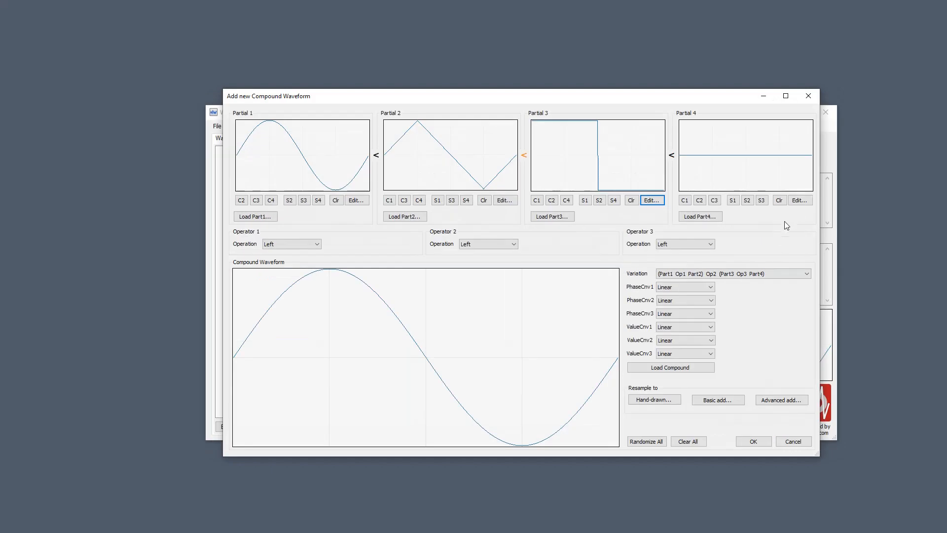
Set Partial 4's first advanced waveform to Saw (Down) and accept the partial.
left_click(800, 200)
left_click(298, 130)
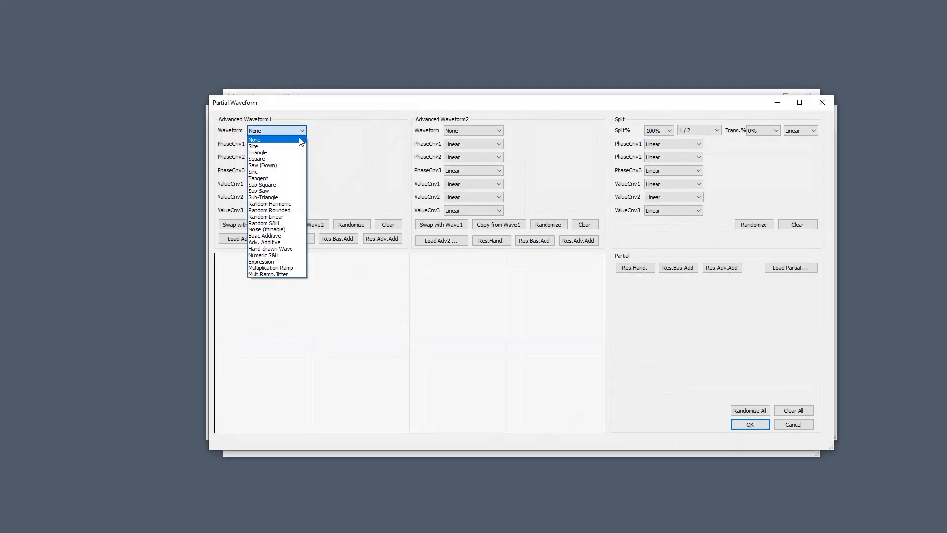
left_click(279, 165)
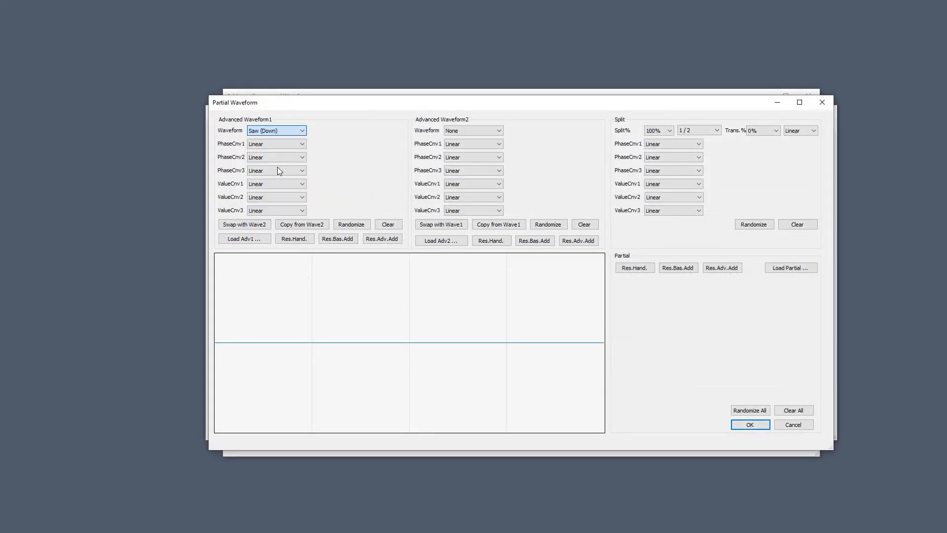
left_click(750, 425)
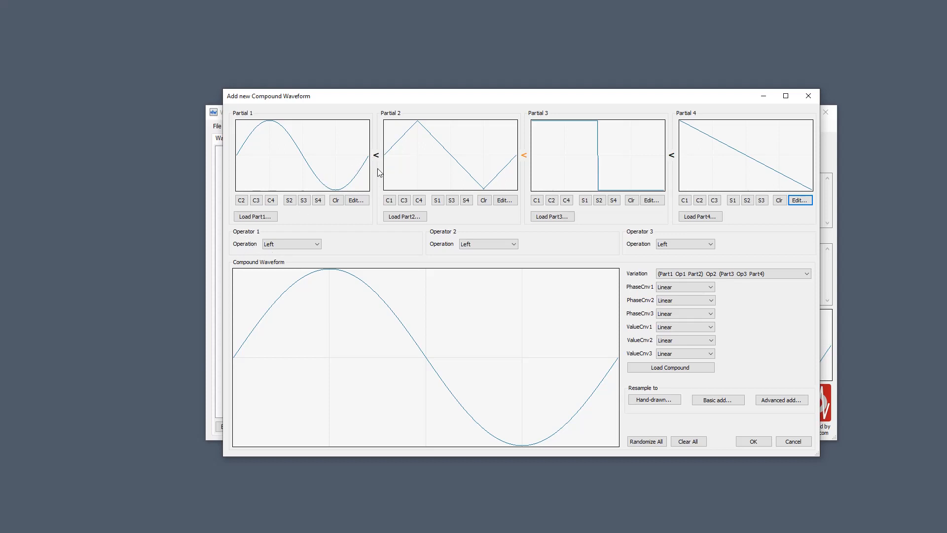
Try Operator 1's operations, including Right, Interchange and Subtract, and return it to Left.
left_click(294, 245)
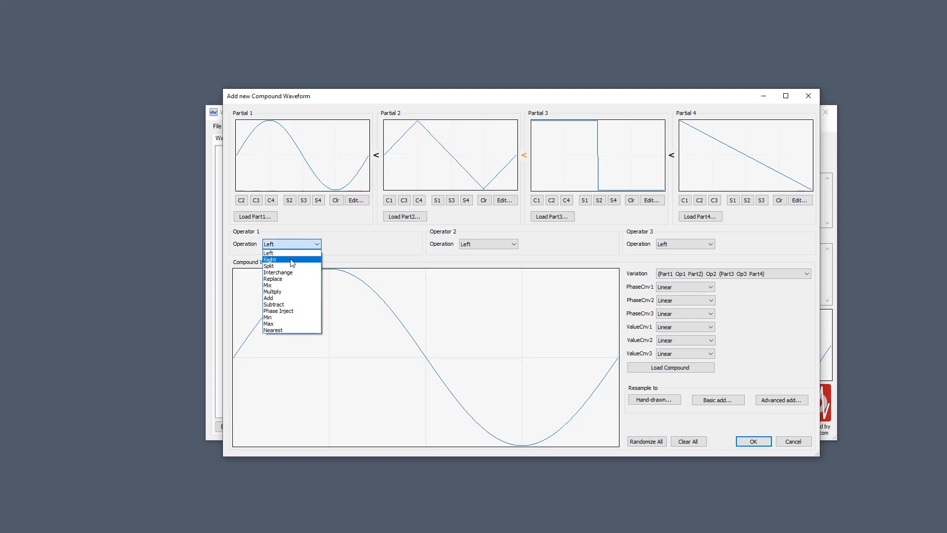
left_click(292, 261)
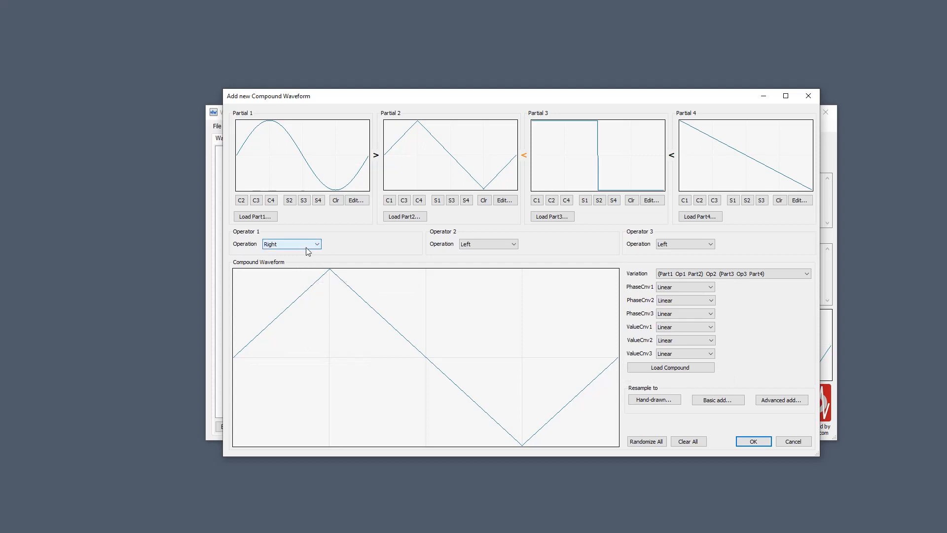
scroll(306, 248, "down", 1)
scroll(306, 247, "down", 1)
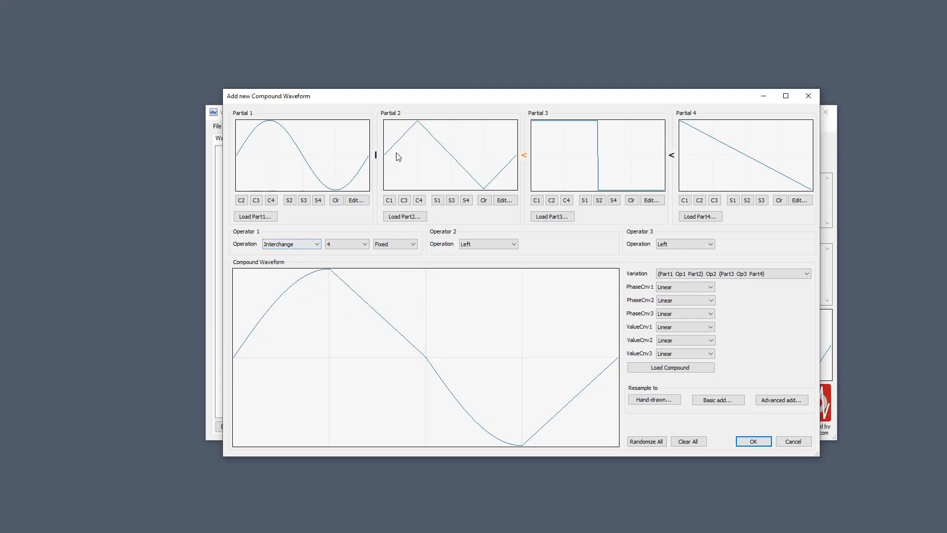
scroll(291, 244, "down", 1)
scroll(291, 244, "down", 1)
scroll(292, 243, "down", 4)
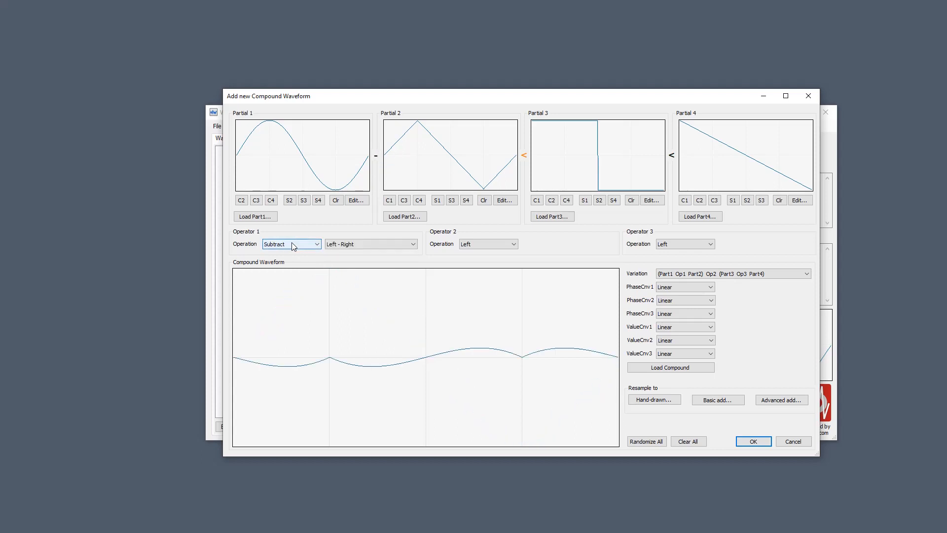
scroll(293, 246, "down", 1)
scroll(293, 246, "down", 4)
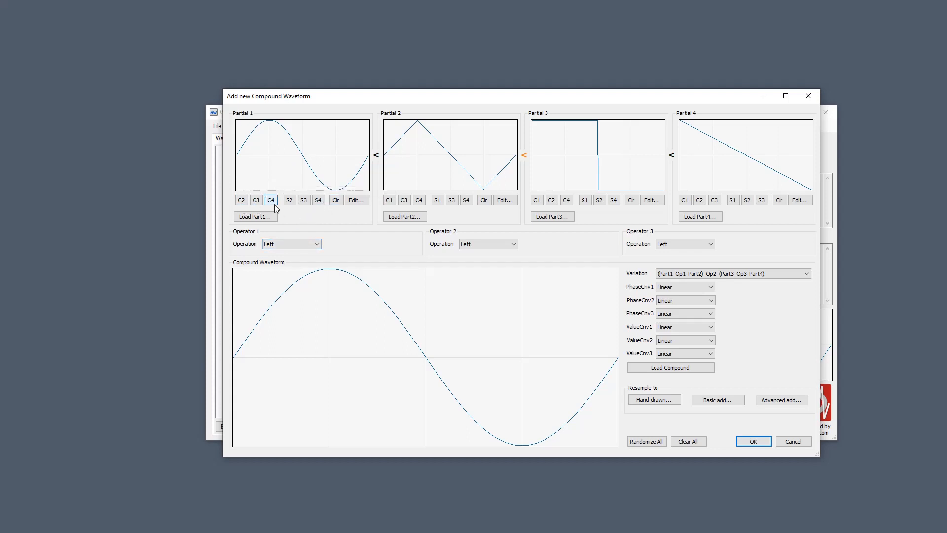
View Partial 1's editor and preview the Mul.ramp Jitter preset in its waveform browser, leaving both without applying anything.
left_click(356, 200)
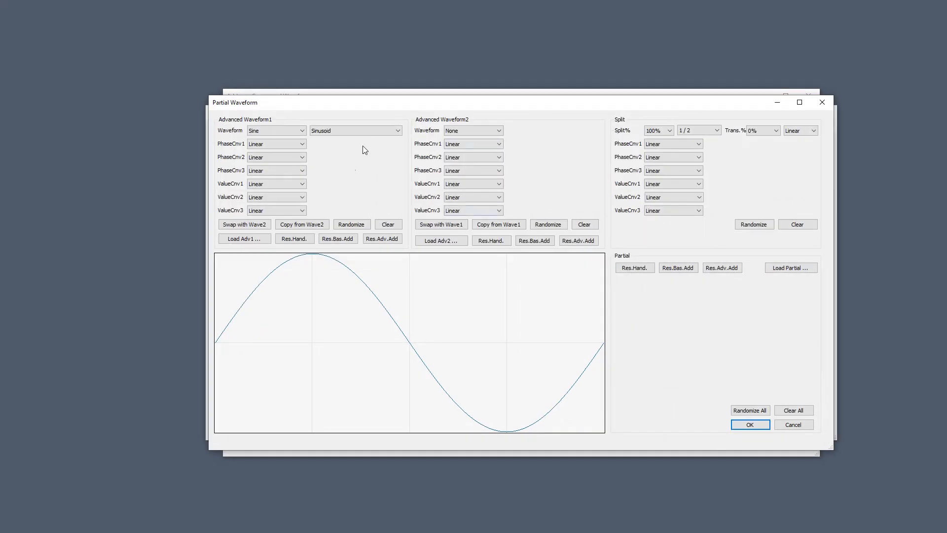
left_click(822, 102)
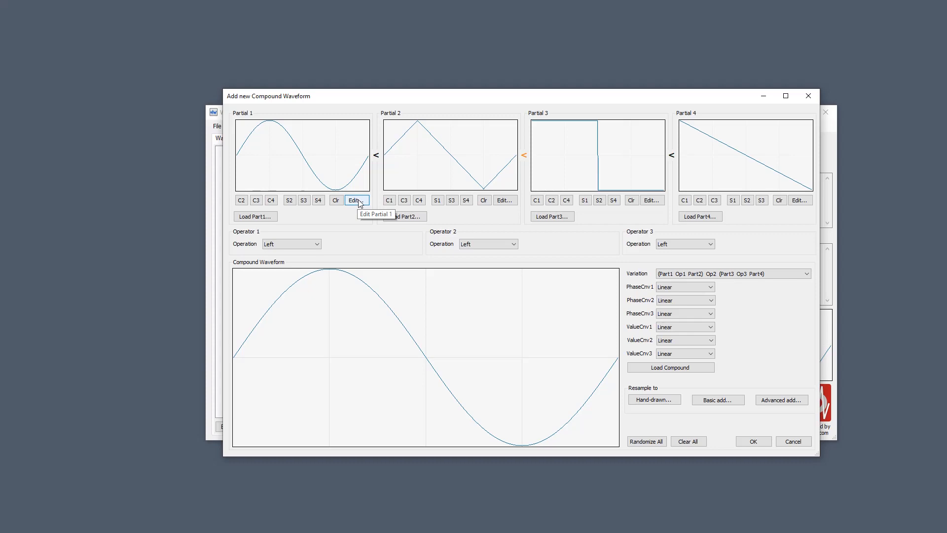
left_click(256, 217)
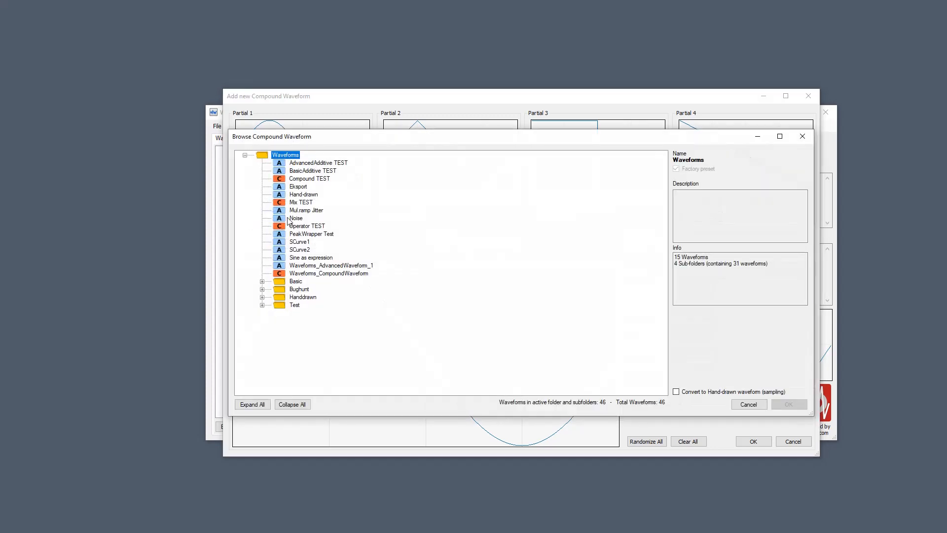
left_click(304, 210)
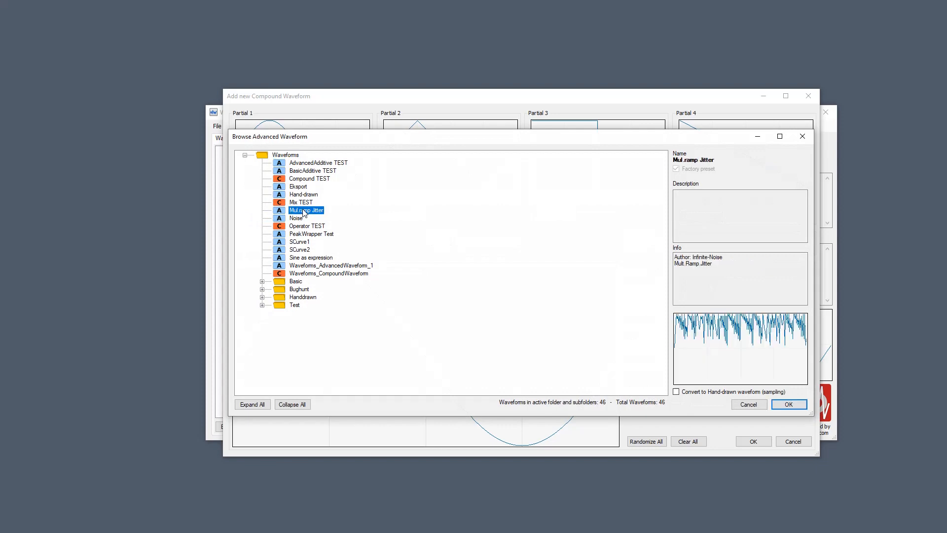
left_click(799, 138)
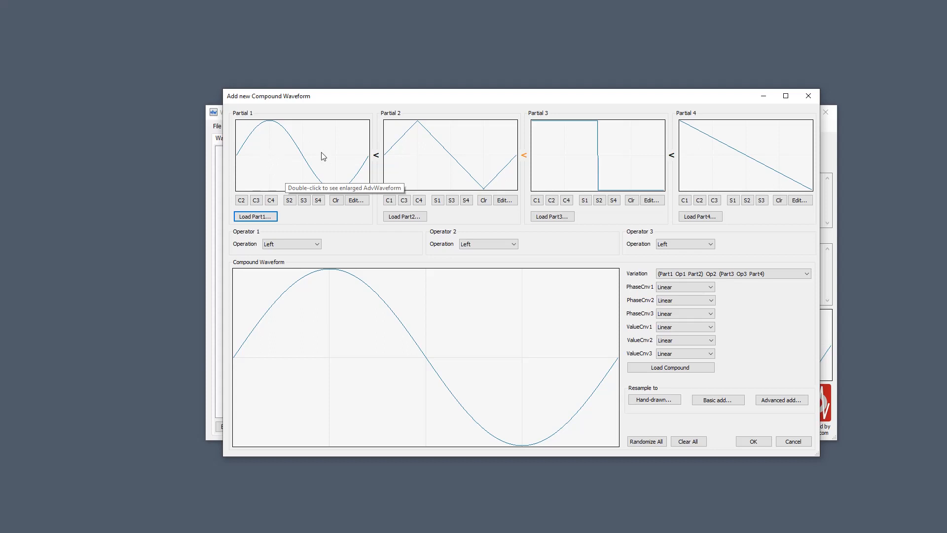
Try swapping Partial 1 with Partials 2 and 4 and copying Partial 3 into it, restoring the sine each time.
left_click(290, 201)
left_click(290, 200)
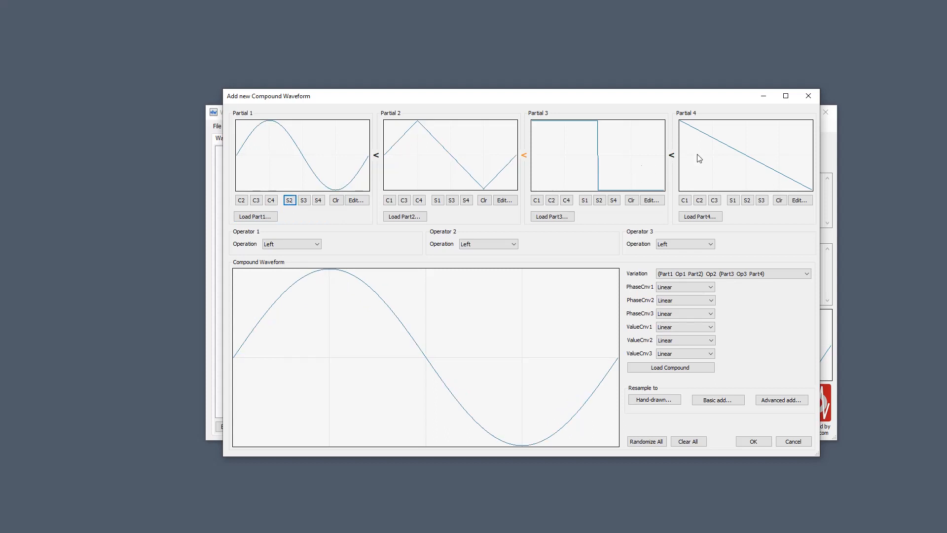
left_click(321, 202)
left_click(322, 202)
left_click(256, 200)
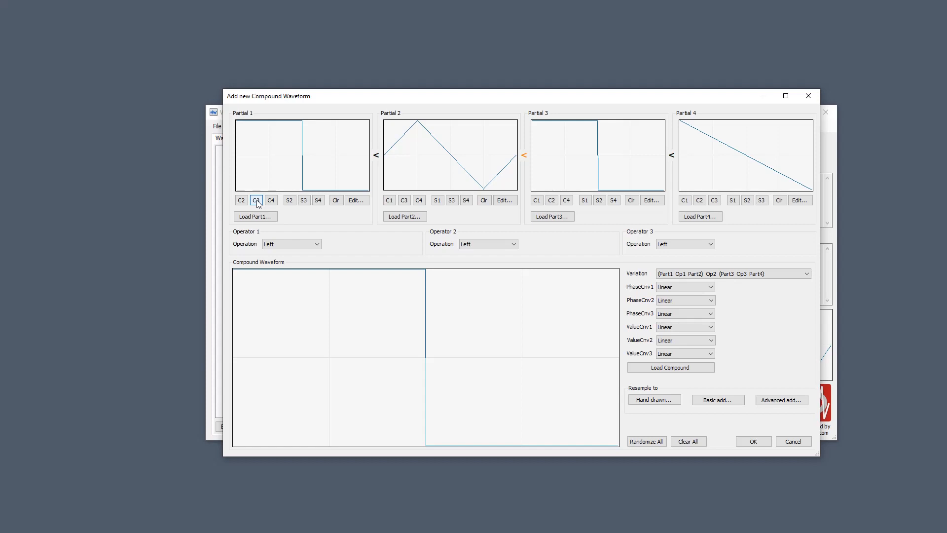
left_click(256, 200)
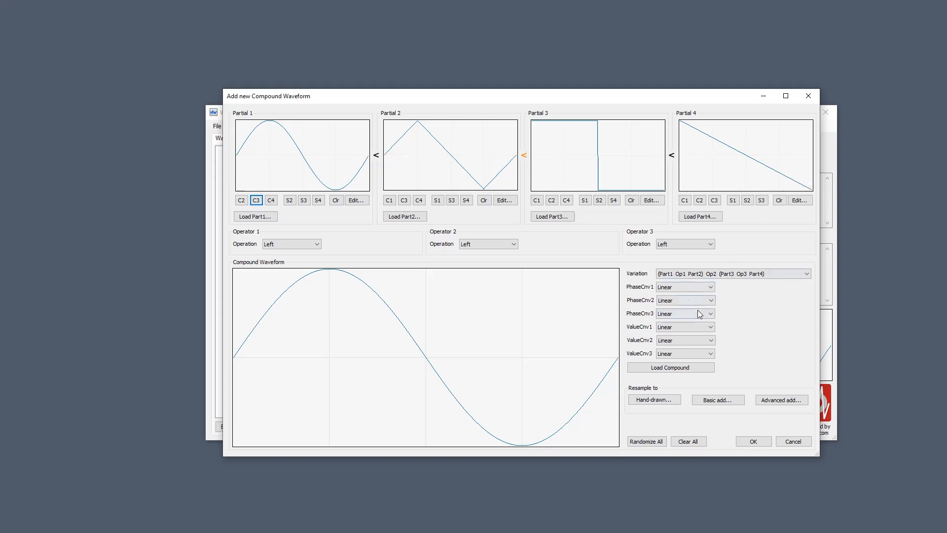
View Partial 1's editor without changes, and set Operator 1 to Split between Partials 1 and 2.
left_click(356, 199)
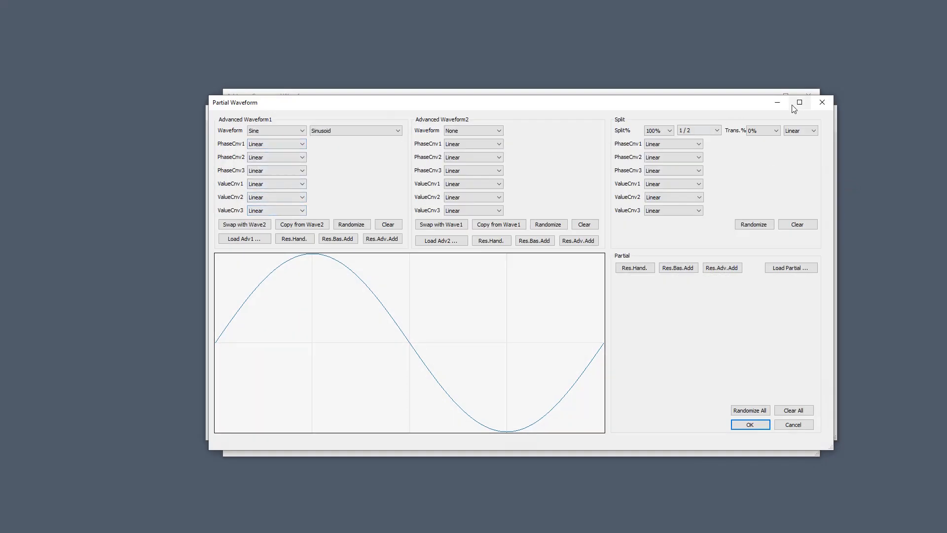
left_click(822, 102)
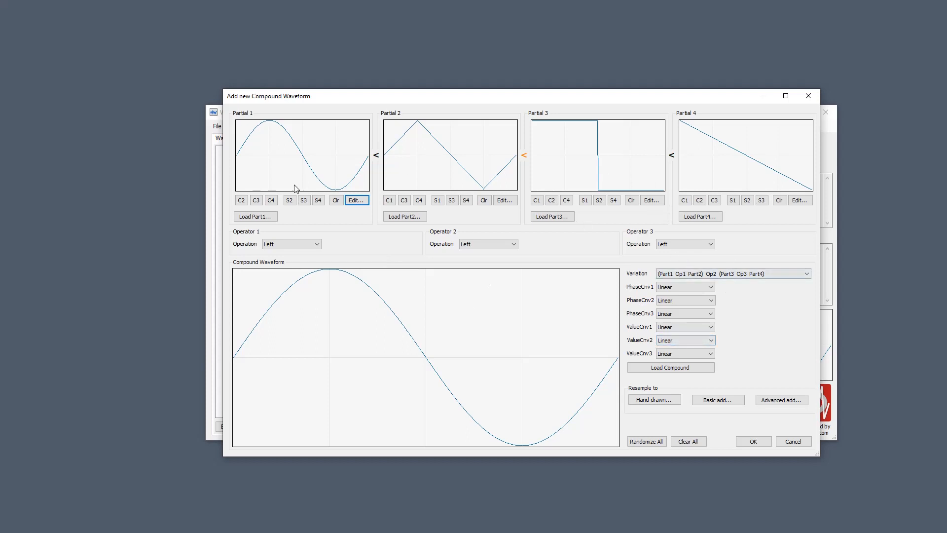
left_click(293, 244)
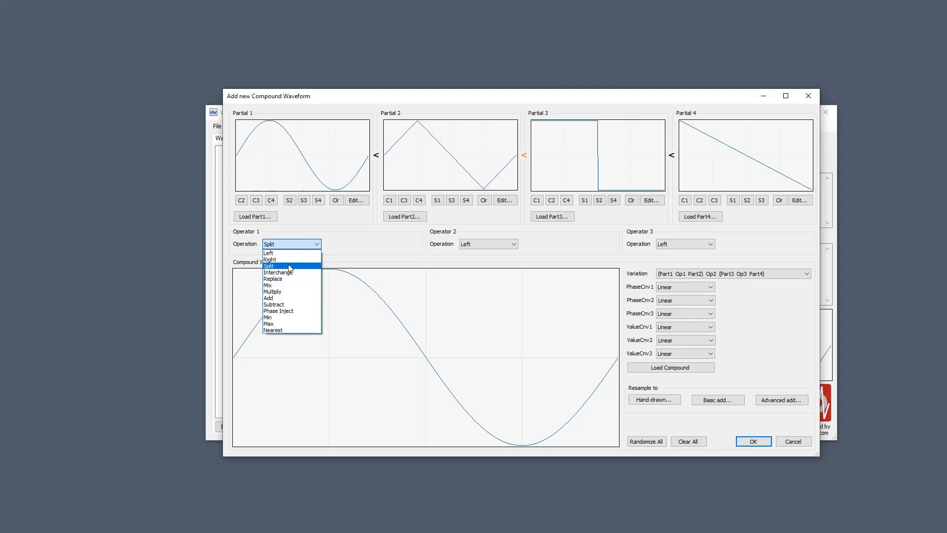
left_click(291, 266)
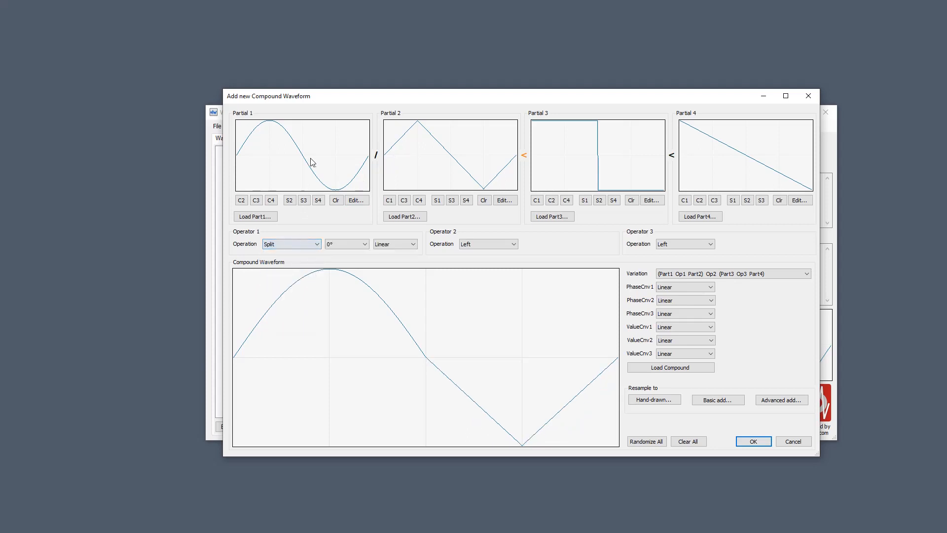
Try a Peak-Wrapper at 126% as the compound waveform's ValueCnv1 converter and reset it to Linear.
left_click(685, 327)
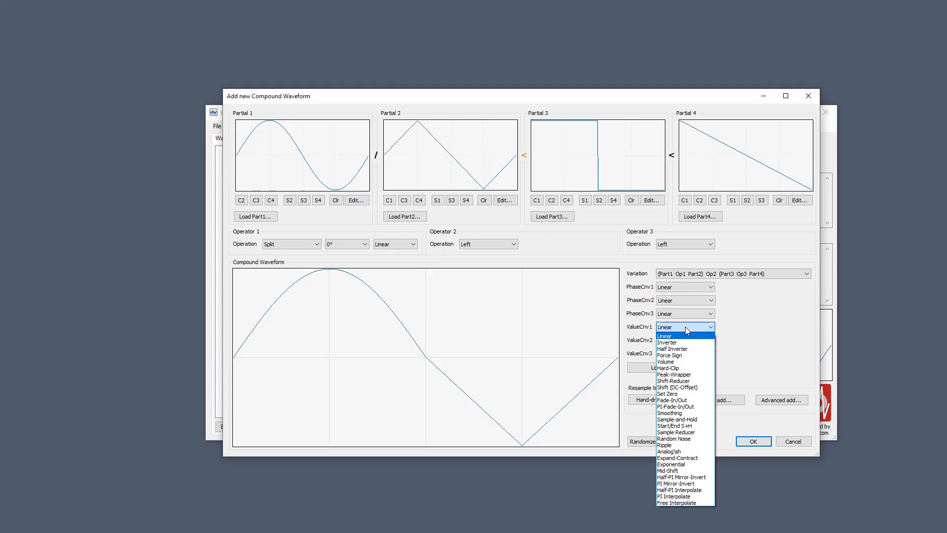
left_click(683, 375)
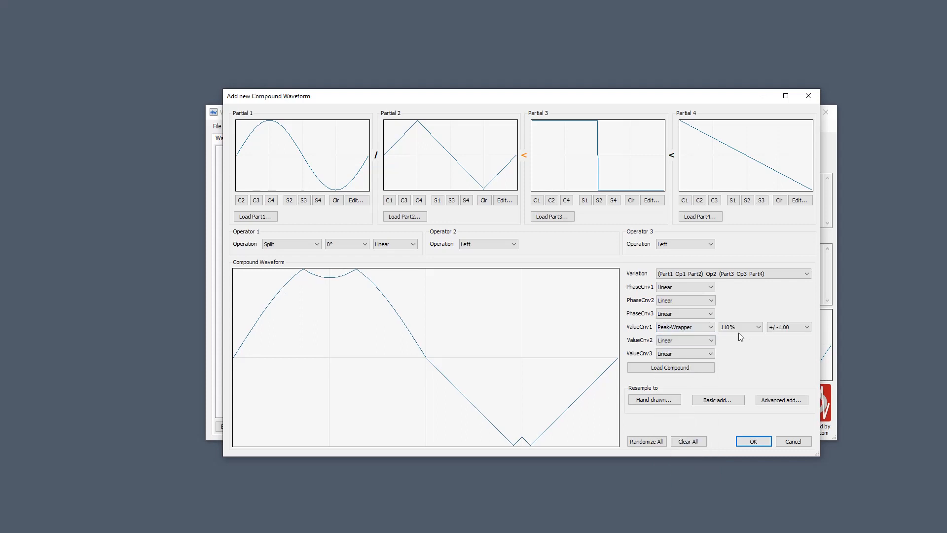
scroll(741, 333, "down", 3)
scroll(742, 333, "down", 1)
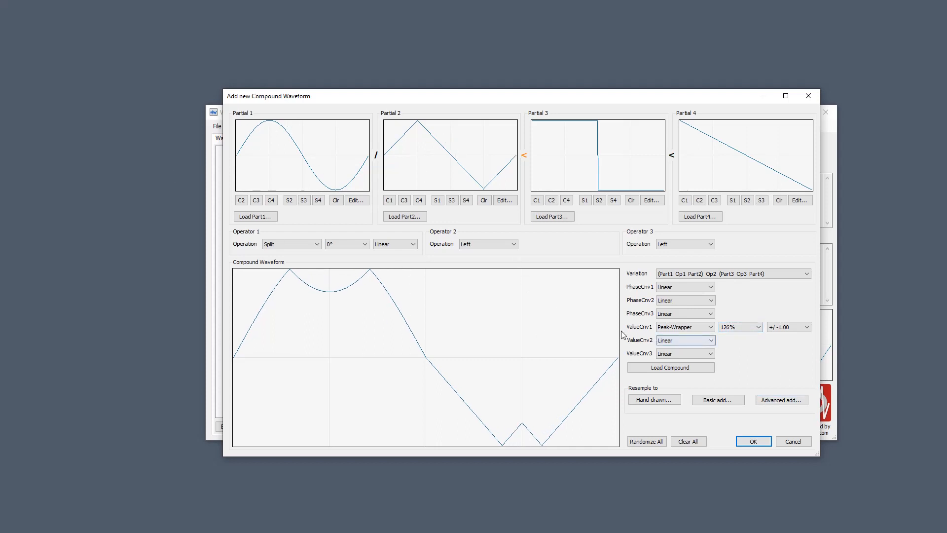
left_click(670, 329)
left_click(671, 337)
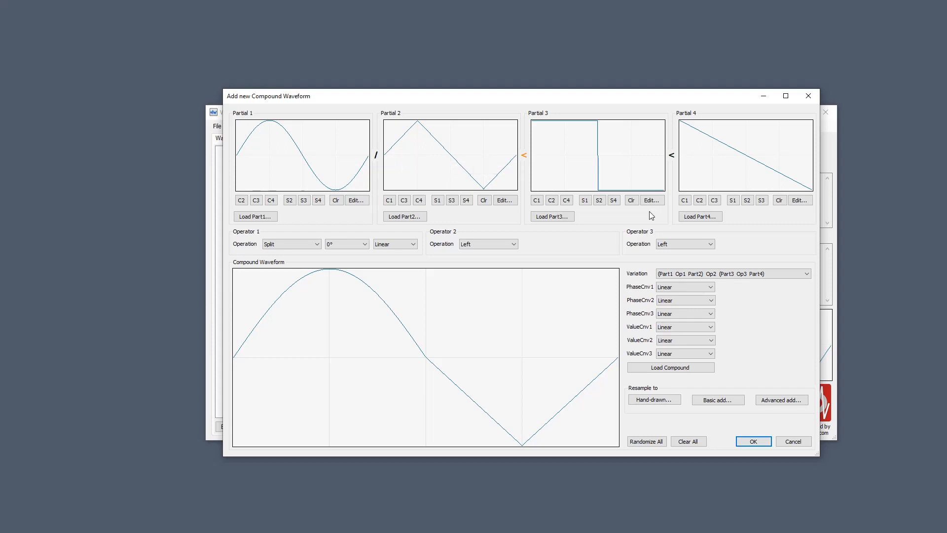
Clear Partials 3 and 4, and set Operator 1 to Left.
left_click(630, 201)
left_click(780, 201)
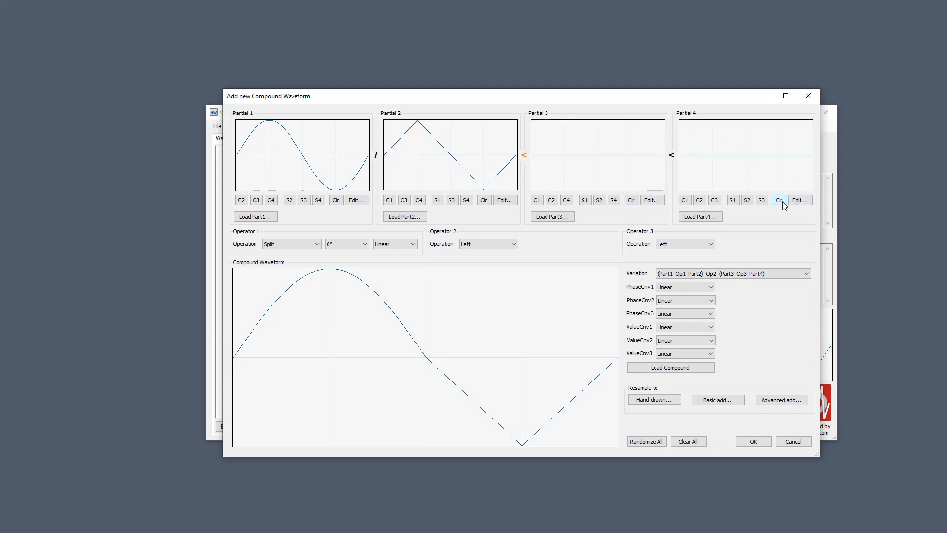
left_click(307, 247)
left_click(295, 253)
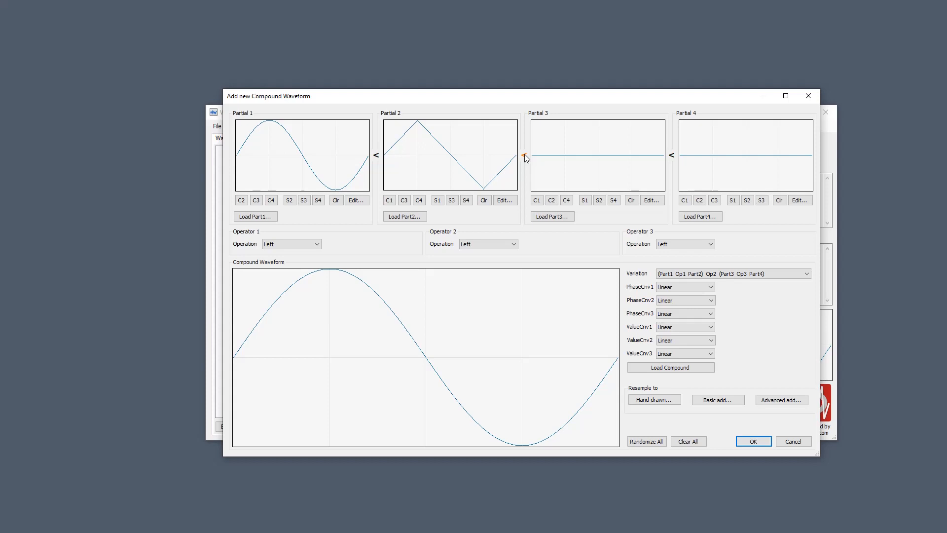
Examine the operation choices available for Operator 1, Operator 2 and Operator 3.
scroll(741, 275, "down", 1)
scroll(729, 274, "up", 1)
left_click(315, 245)
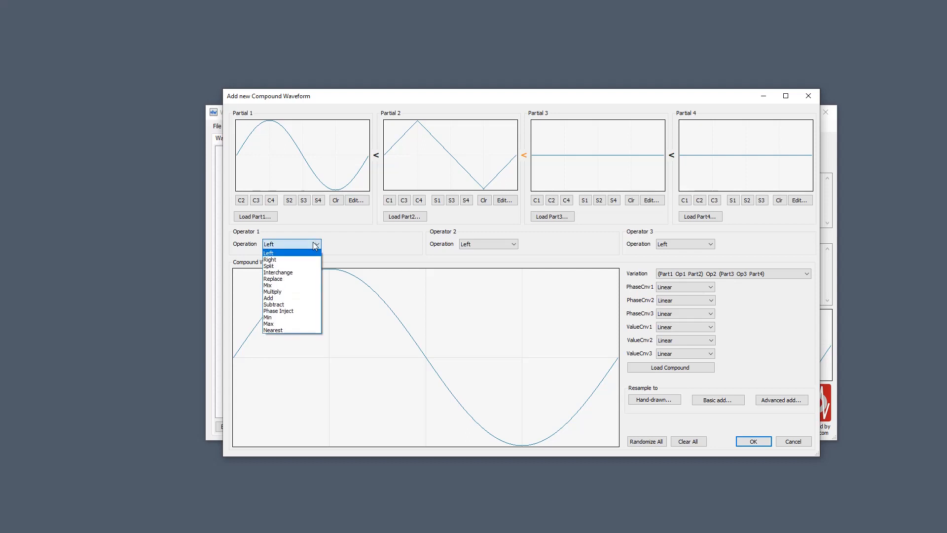
left_click(510, 243)
left_click(511, 243)
left_click(513, 243)
left_click(712, 244)
left_click(712, 244)
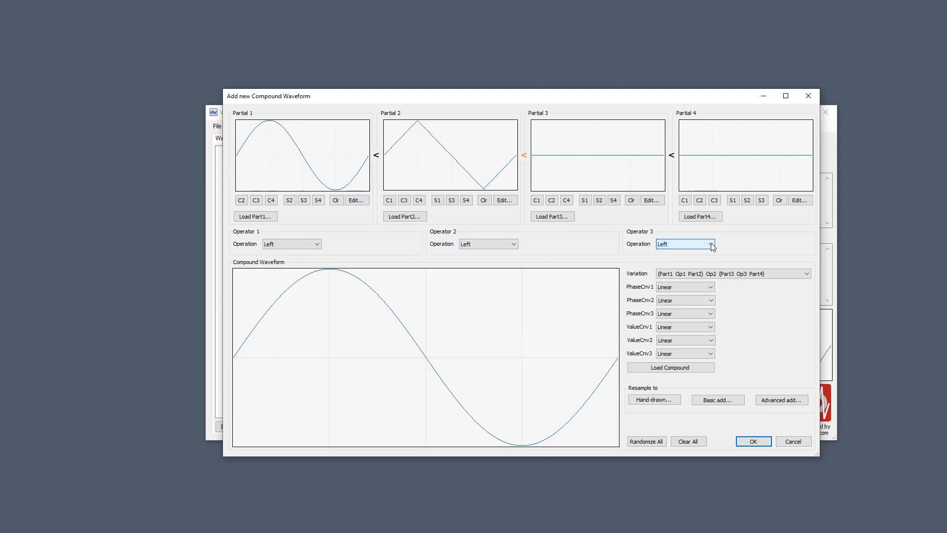
Set the operation of Operator 1 and Operator 2 to Right.
left_click(316, 244)
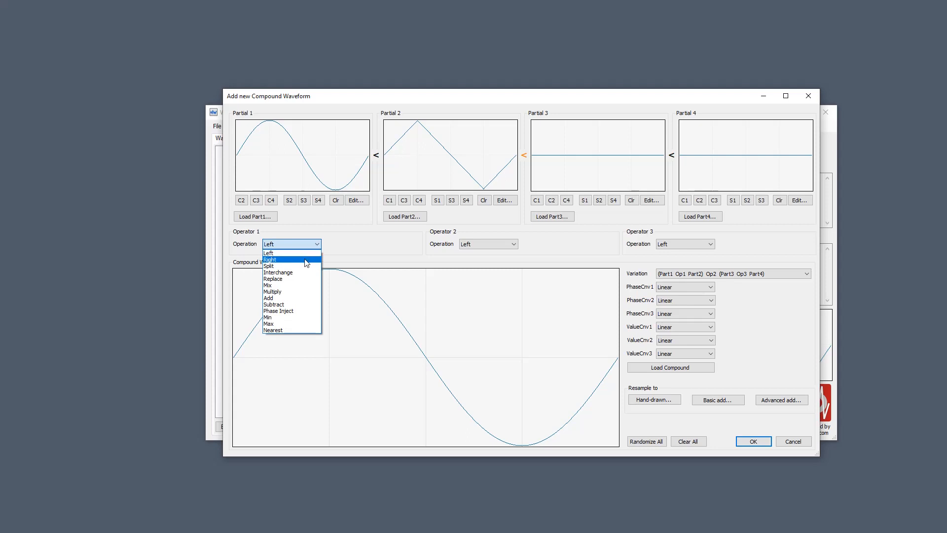
left_click(306, 260)
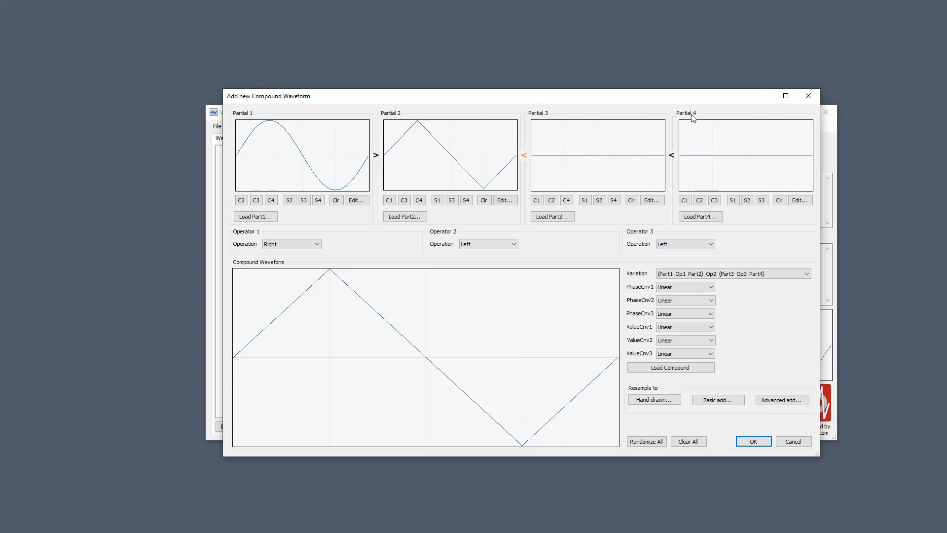
left_click(491, 246)
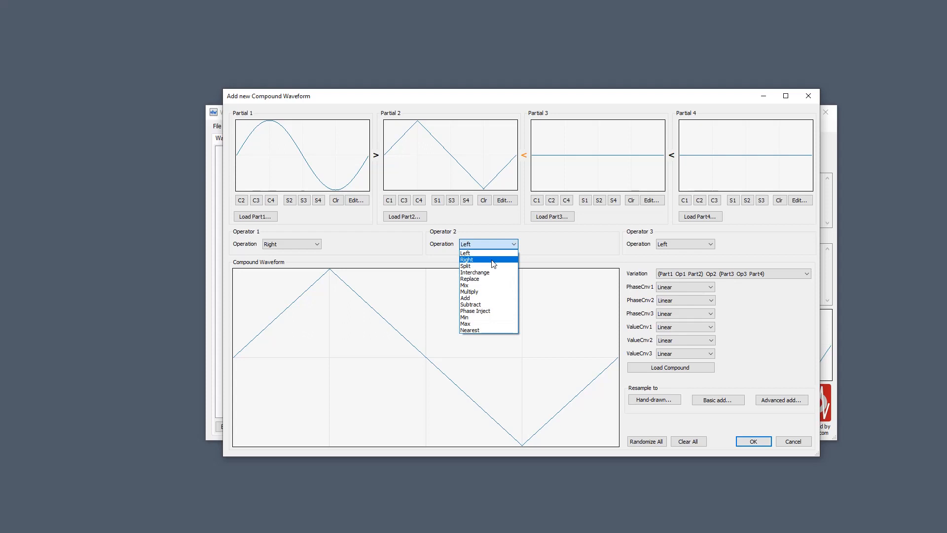
left_click(493, 264)
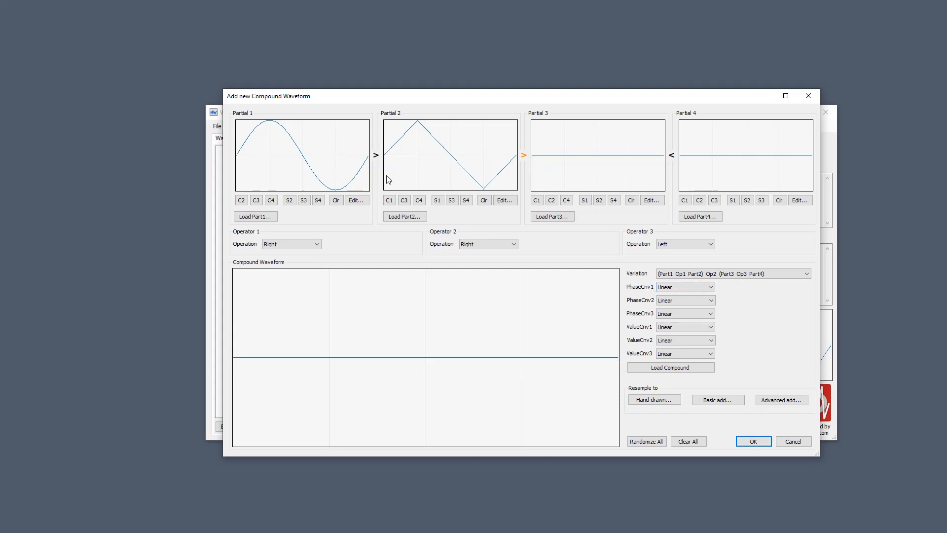
Set Advanced Waveform1 of Partial 3 to Saw (Down) and accept the partial.
left_click(661, 203)
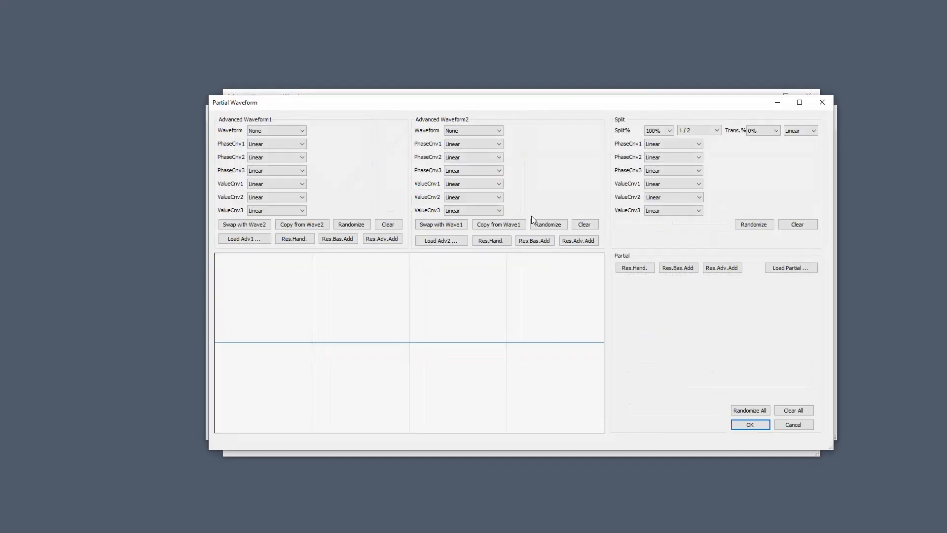
left_click(286, 132)
left_click(284, 166)
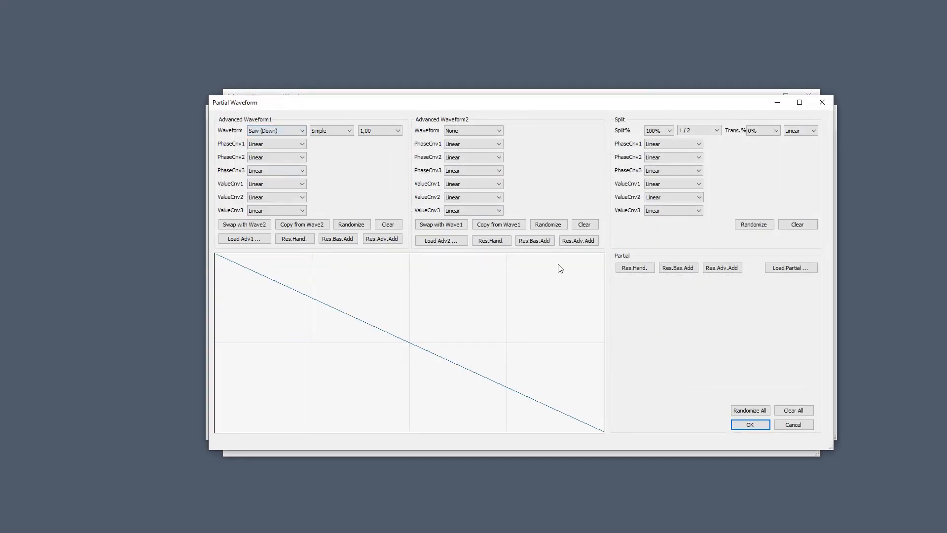
left_click(745, 425)
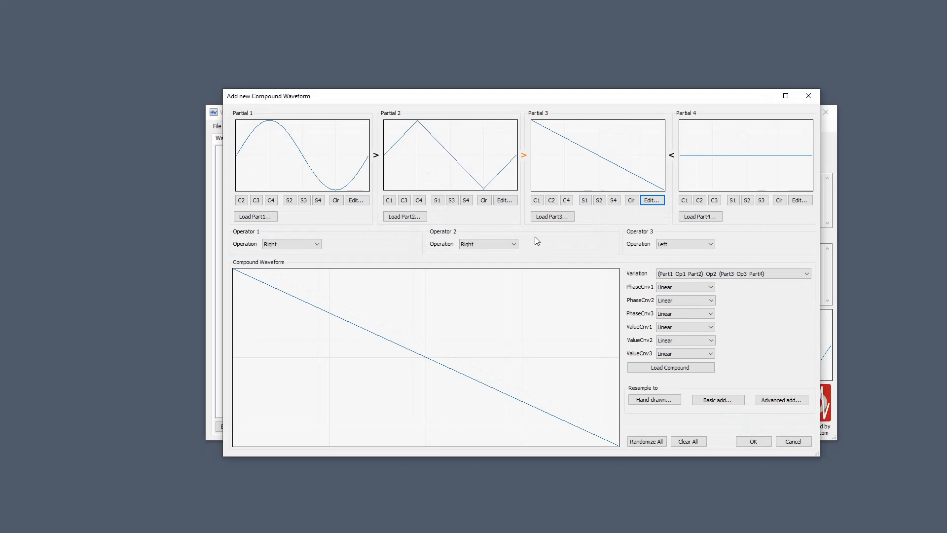
Set Advanced Waveform1 of Partial 4 to Square and accept the partial.
left_click(799, 200)
left_click(276, 130)
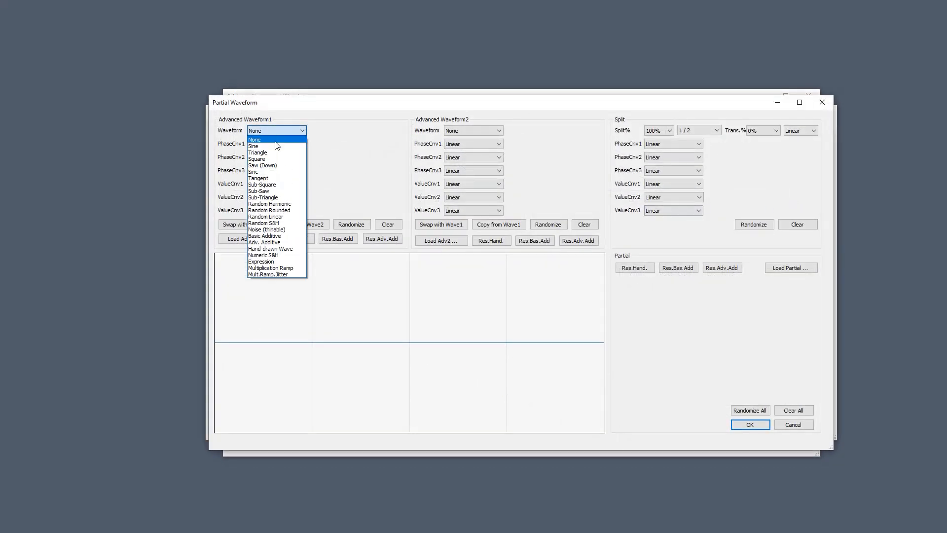
left_click(277, 159)
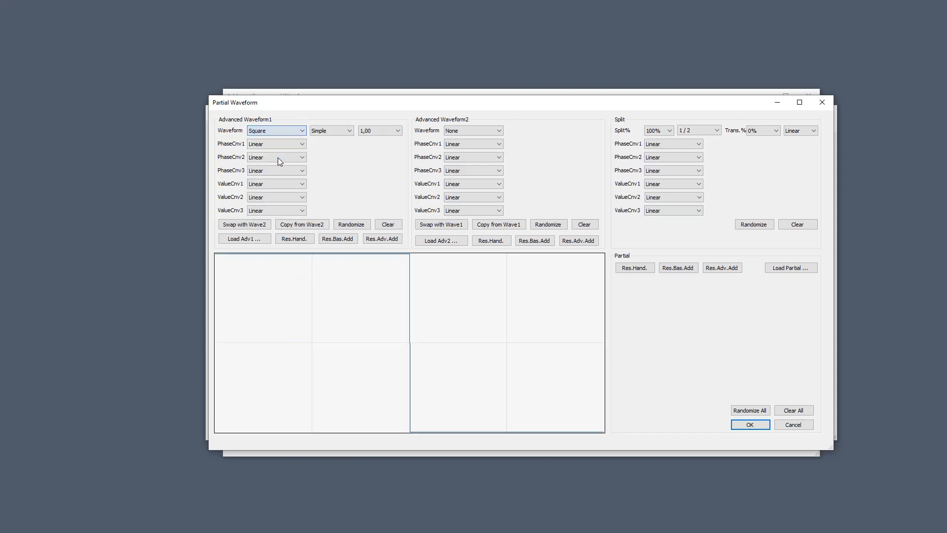
left_click(749, 425)
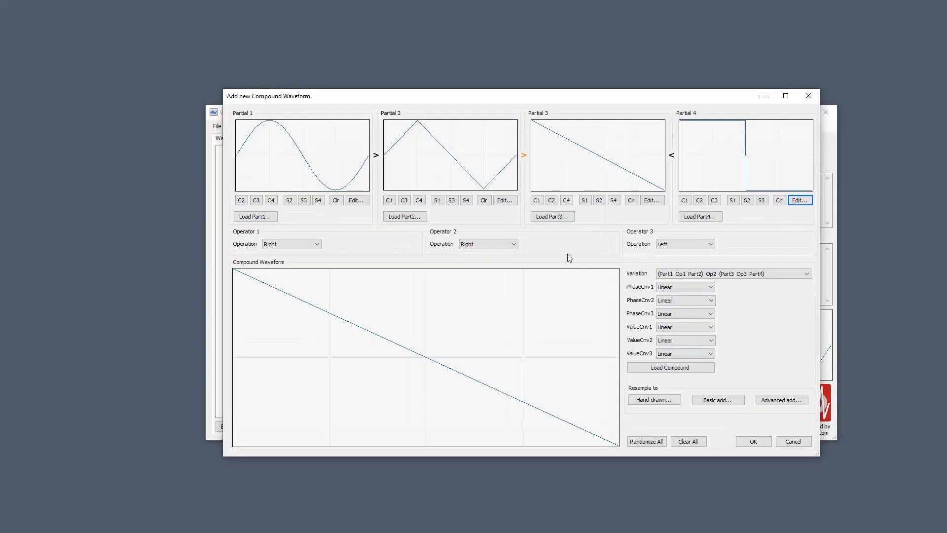
Try the Right operation for Operator 3 and set it back to Left.
left_click(692, 248)
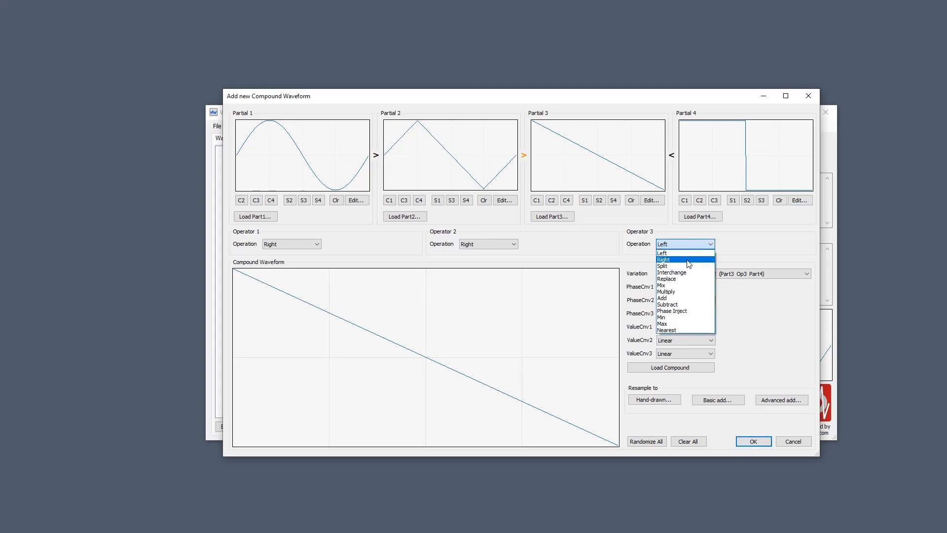
left_click(696, 257)
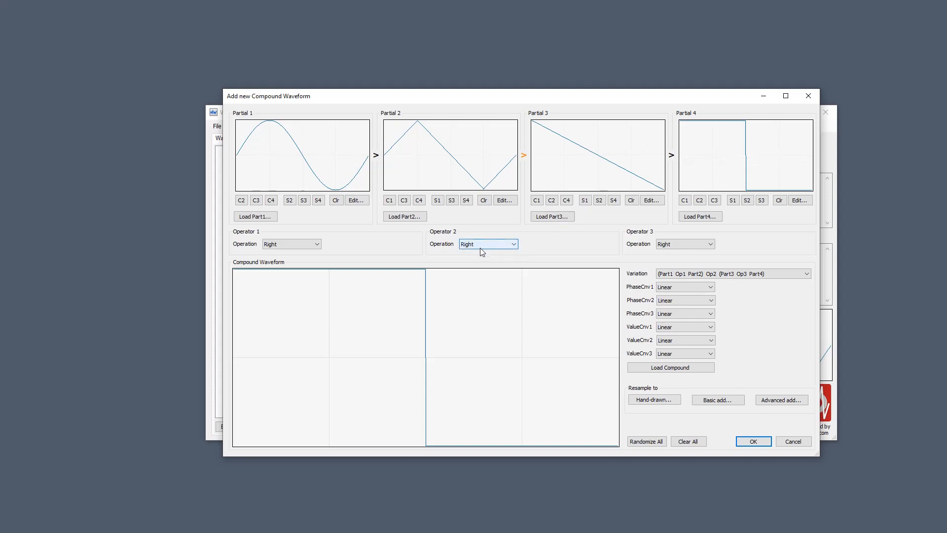
left_click(666, 245)
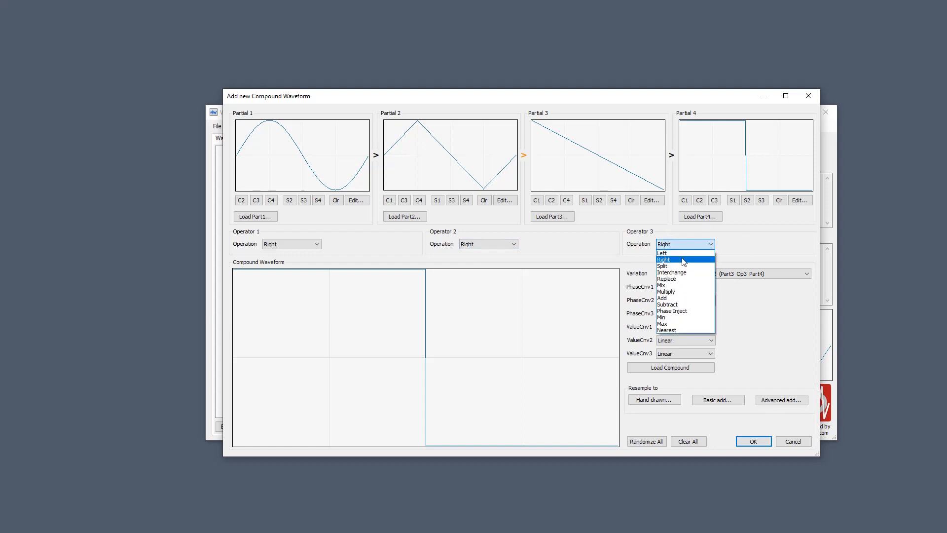
left_click(672, 252)
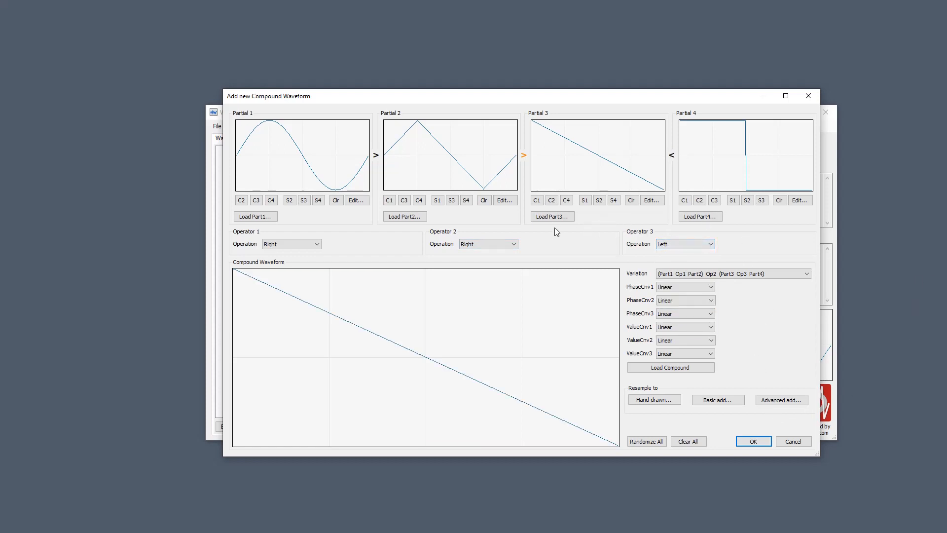
Reset Operators 1 and 2 to Left and clear Partials 3 and 4.
left_click(483, 243)
left_click(474, 253)
left_click(632, 200)
left_click(779, 200)
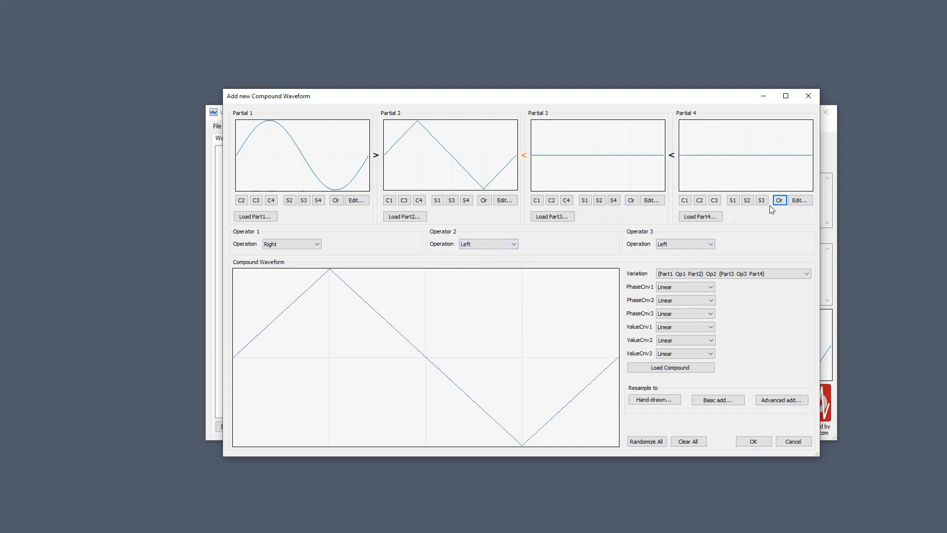
left_click(306, 245)
scroll(299, 254, "up", 1)
left_click(298, 253)
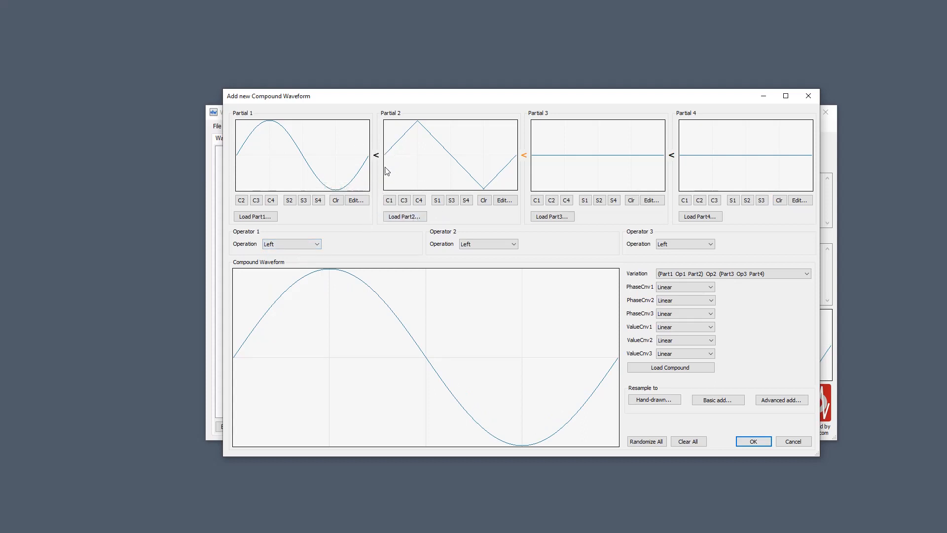
Set Operator 1 to Split and change Advanced Waveform1 of Partial 2 to Square.
left_click(315, 244)
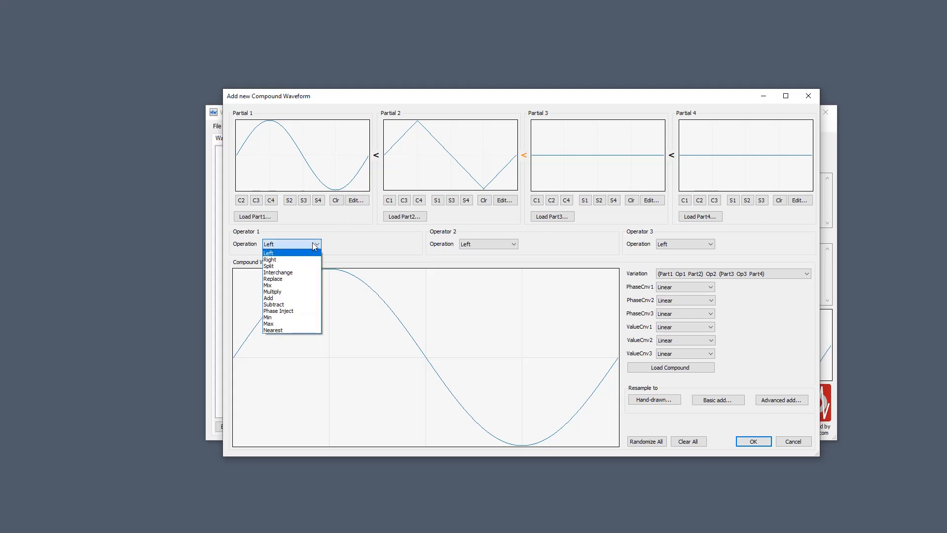
left_click(298, 267)
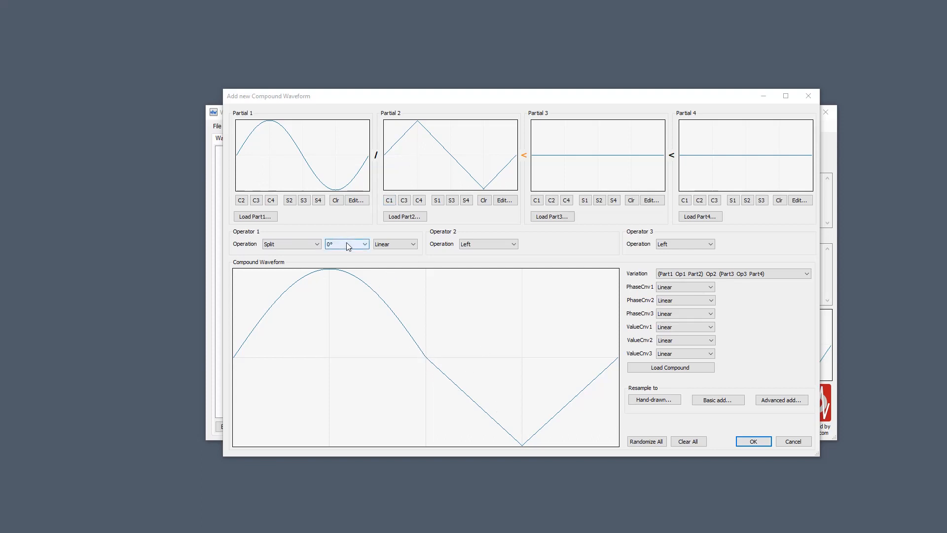
left_click(504, 199)
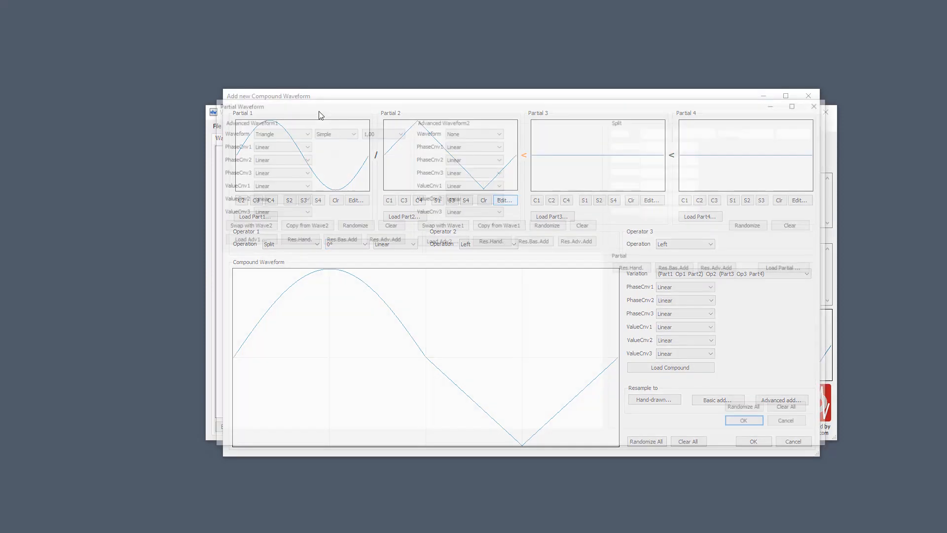
left_click(289, 130)
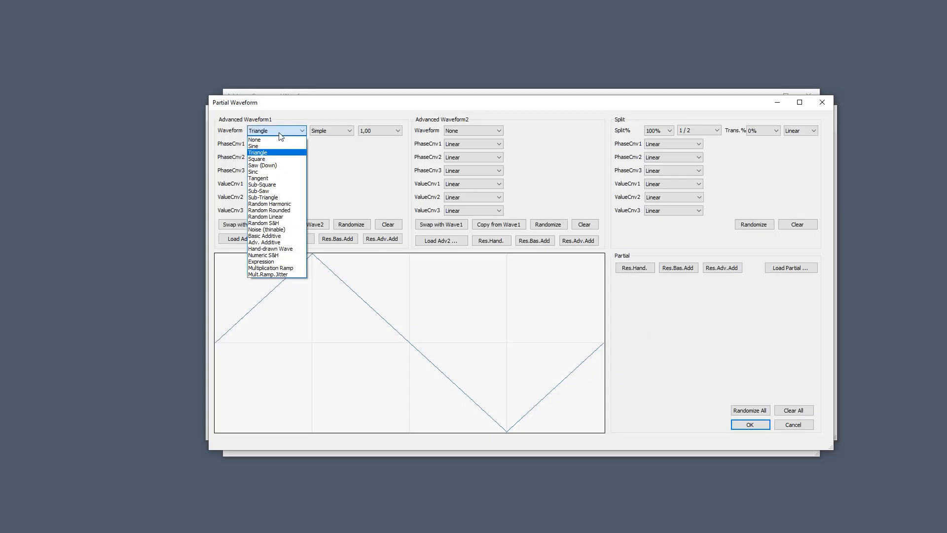
left_click(266, 157)
left_click(750, 424)
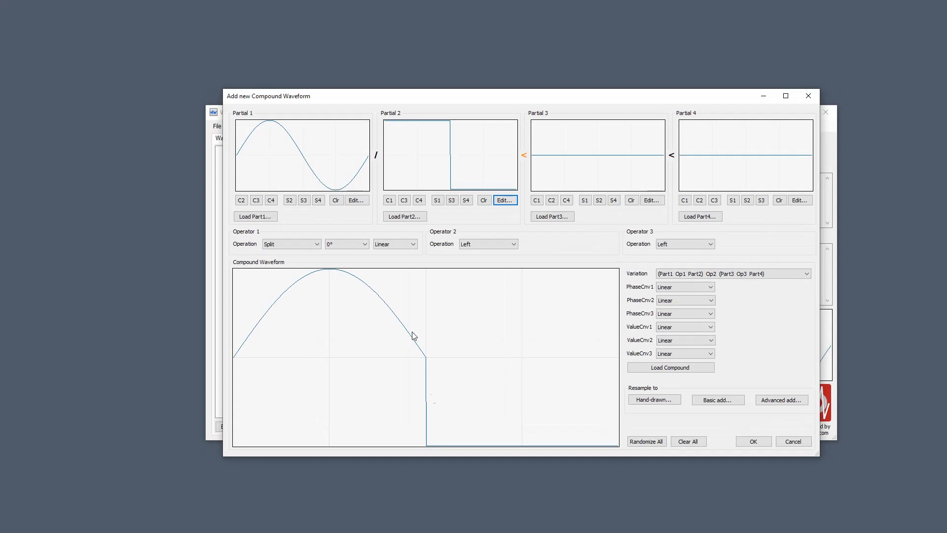
Set Operator 1's split transition area to 18° and try other transition curves before returning to Linear.
scroll(347, 244, "down", 4)
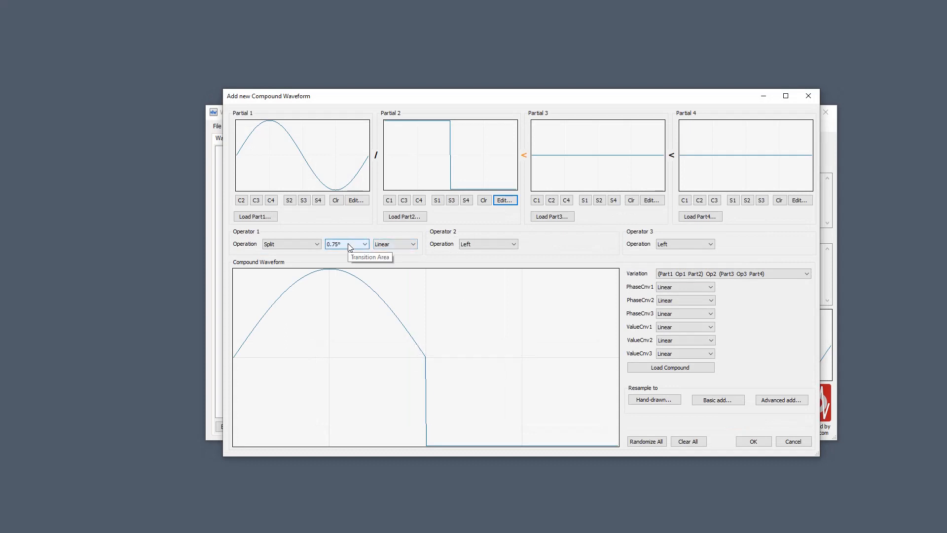
scroll(348, 246, "down", 11)
scroll(350, 246, "down", 3)
left_click(413, 246)
left_click(410, 248)
scroll(409, 246, "down", 2)
scroll(409, 250, "down", 1)
scroll(409, 249, "up", 3)
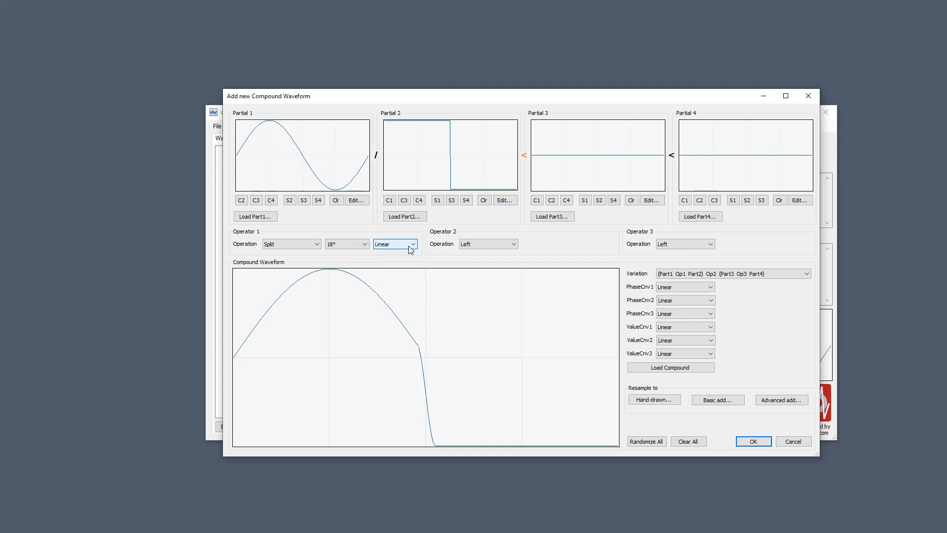
scroll(410, 249, "down", 1)
scroll(410, 250, "up", 1)
Set Operator 1 to Left and change Advanced Waveform1 of Partial 2 to Saw (Down) with 56 Harmonics.
left_click(317, 245)
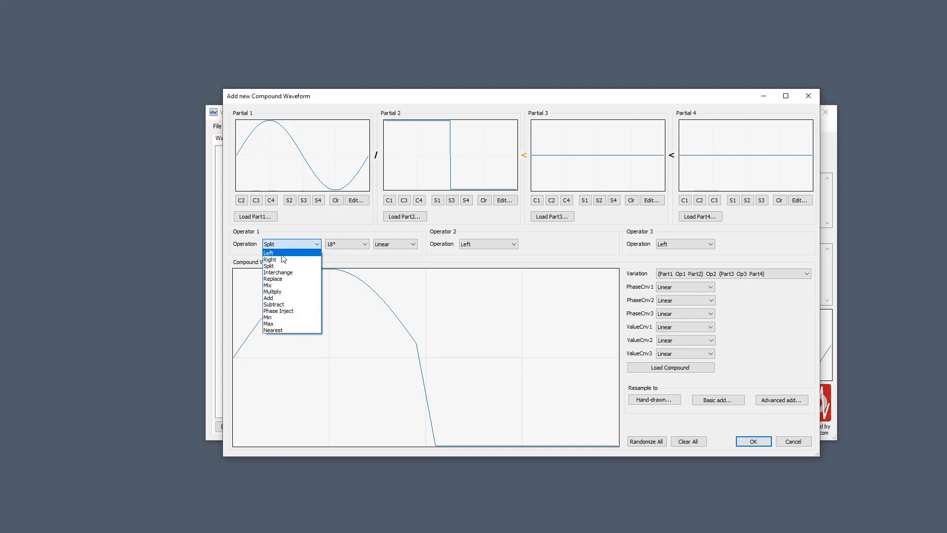
left_click(282, 254)
left_click(504, 199)
left_click(271, 131)
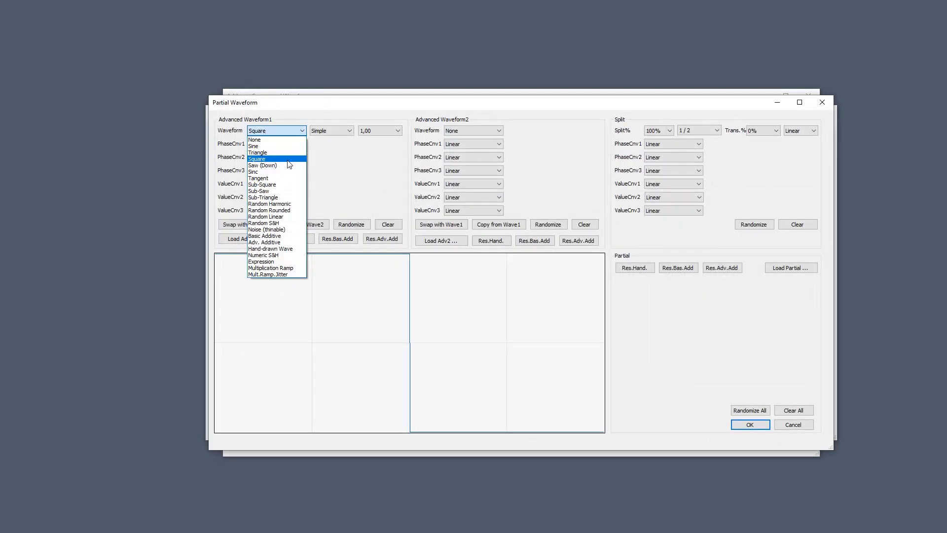
left_click(284, 152)
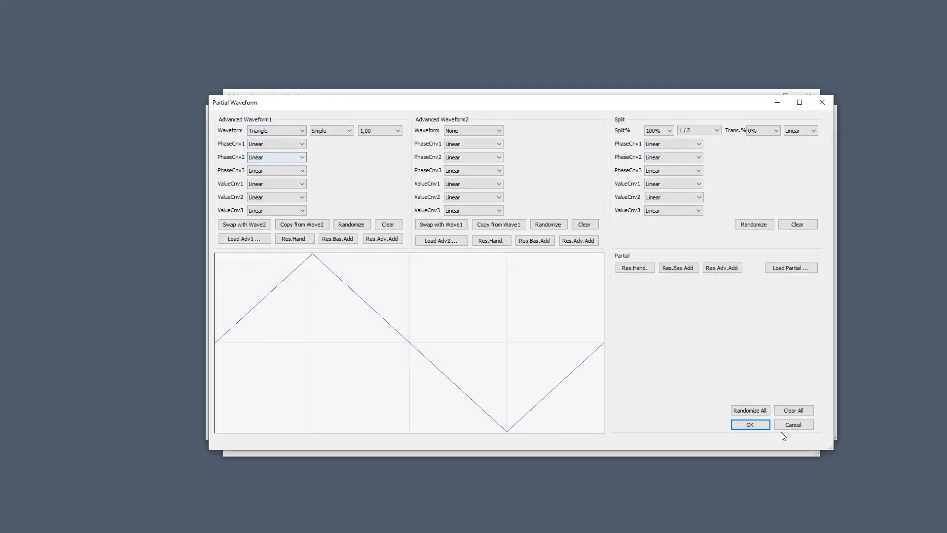
left_click(288, 133)
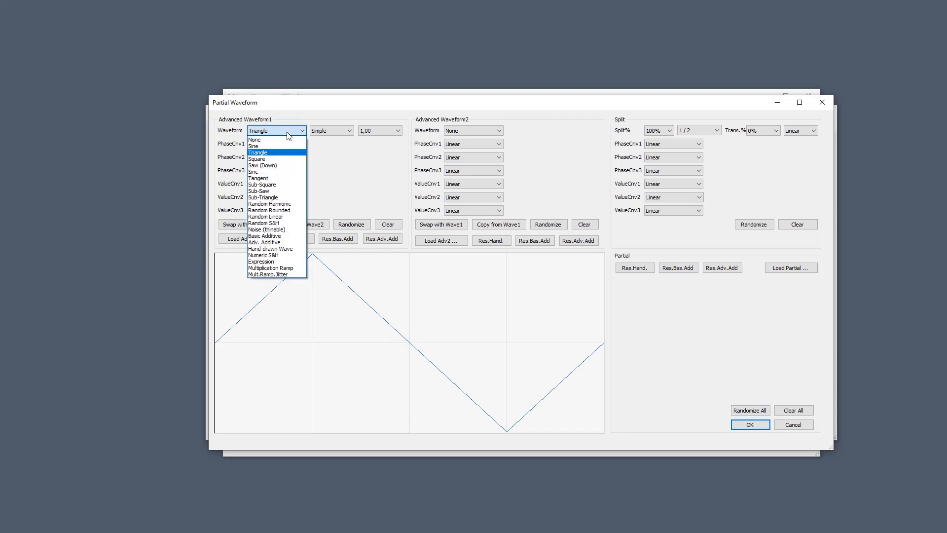
left_click(276, 165)
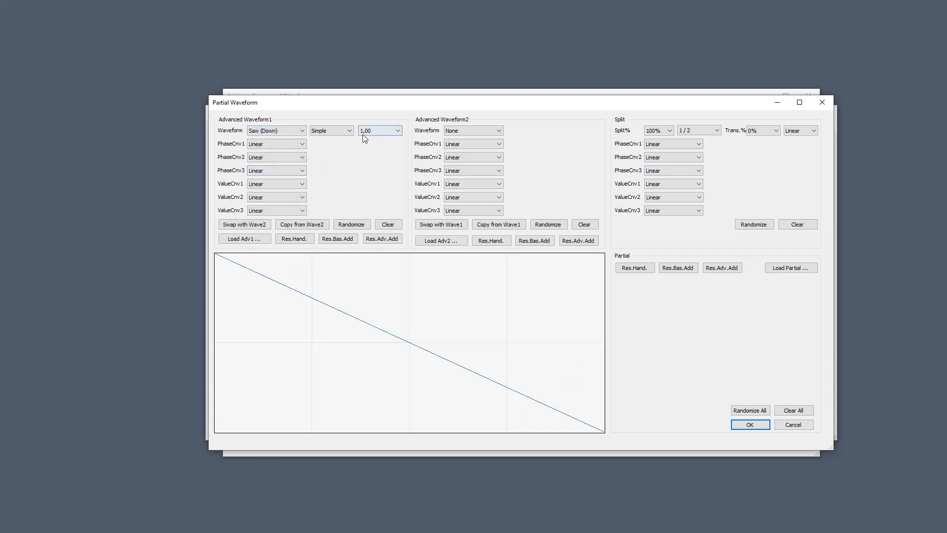
scroll(334, 133, "down", 8)
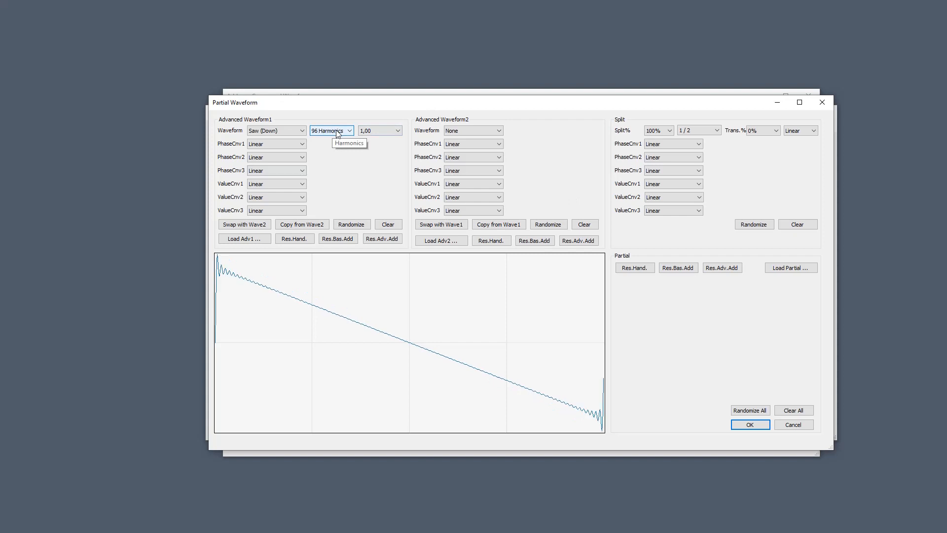
scroll(338, 134, "up", 2)
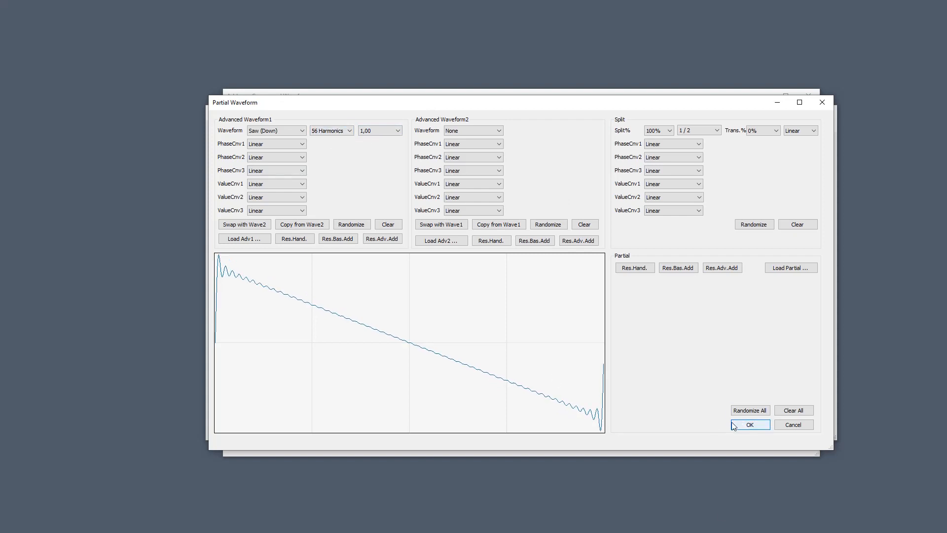
left_click(748, 424)
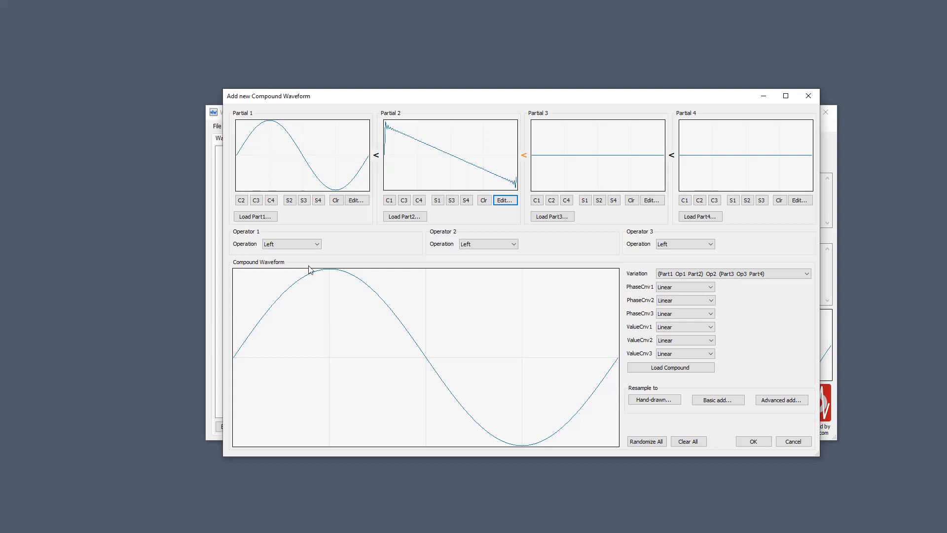
Set Operator 1 to Interchange with a segment count of 22.
left_click(302, 244)
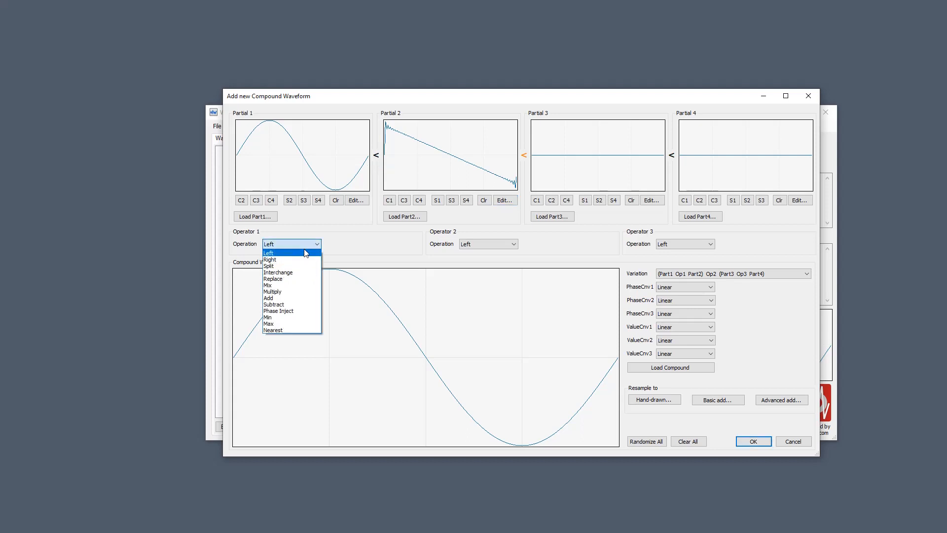
left_click(290, 275)
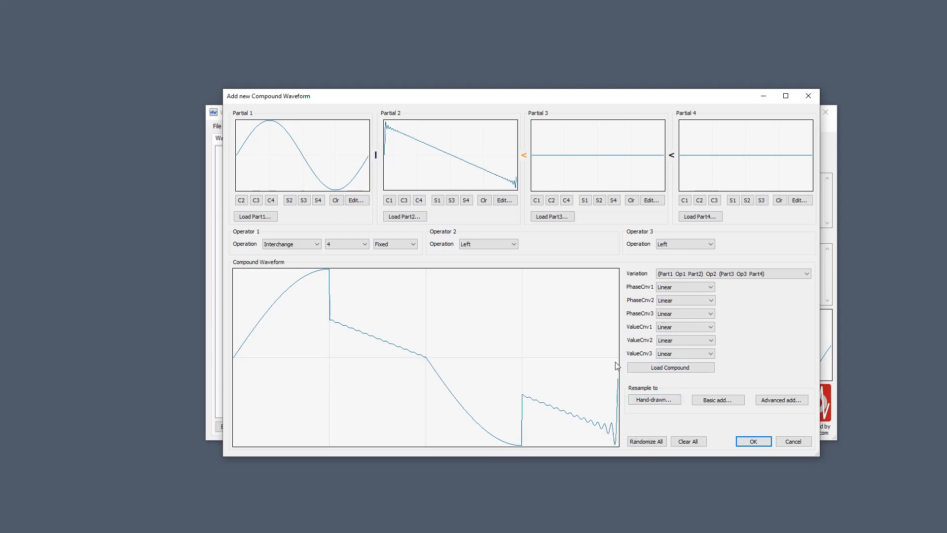
scroll(344, 250, "down", 1)
scroll(344, 250, "down", 11)
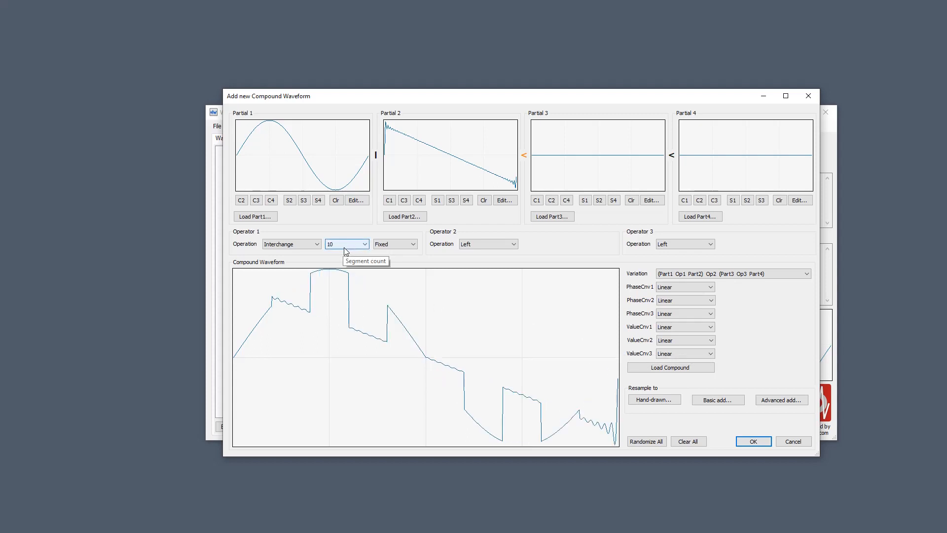
scroll(344, 248, "down", 5)
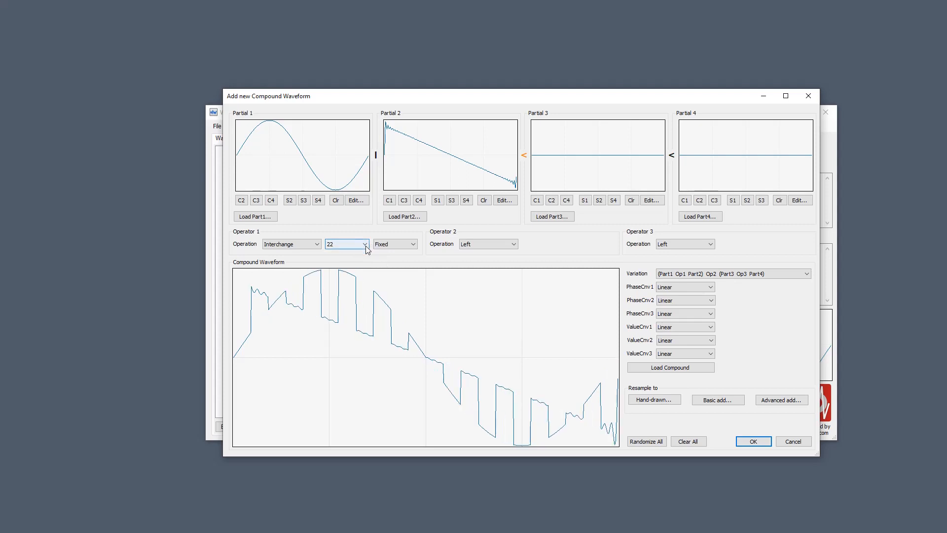
Set Operator 1's Interchange segment count to 8 and its segment size/order to Alter (sd:1).
left_click(366, 245)
scroll(366, 259, "up", 3)
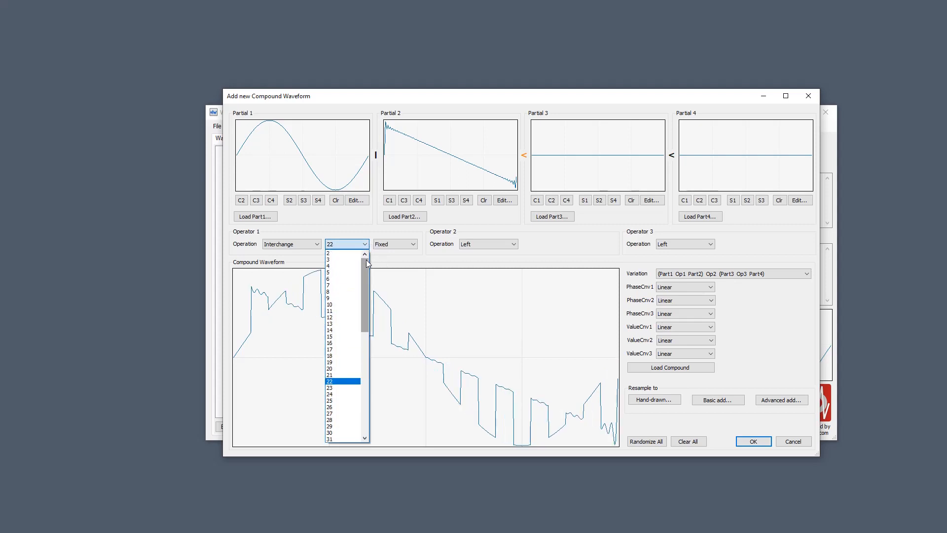
left_click(349, 292)
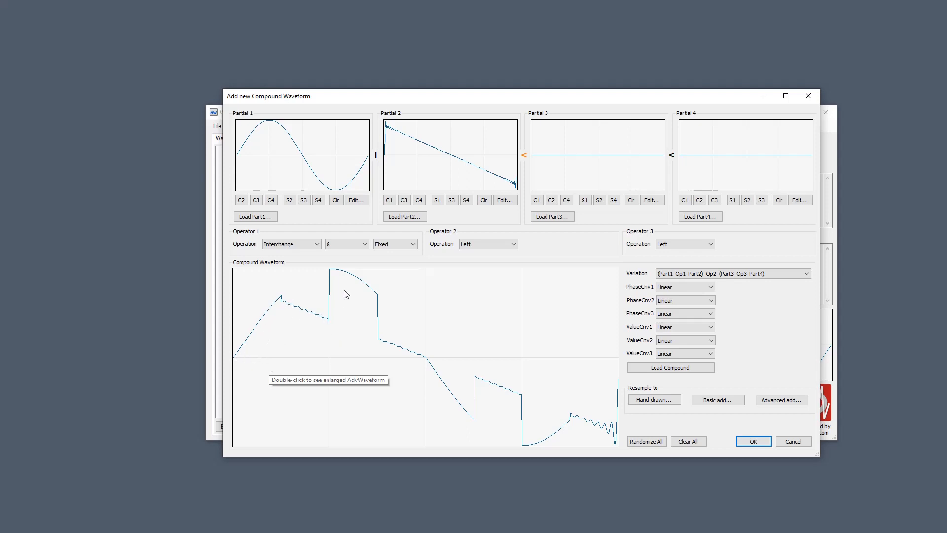
left_click(395, 245)
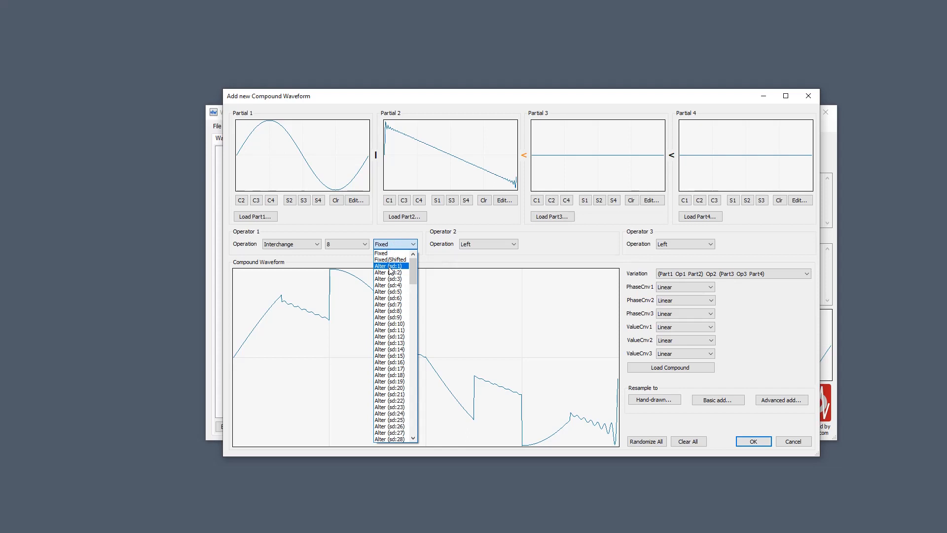
left_click(391, 267)
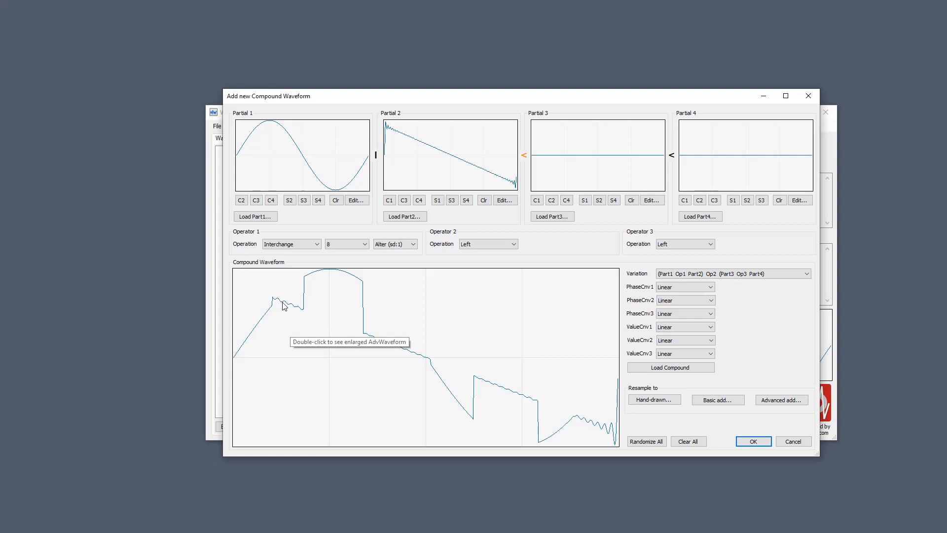
Step Operator 1's segment size/order through the Alter seeds up to Alter (sd:12).
left_click(401, 245)
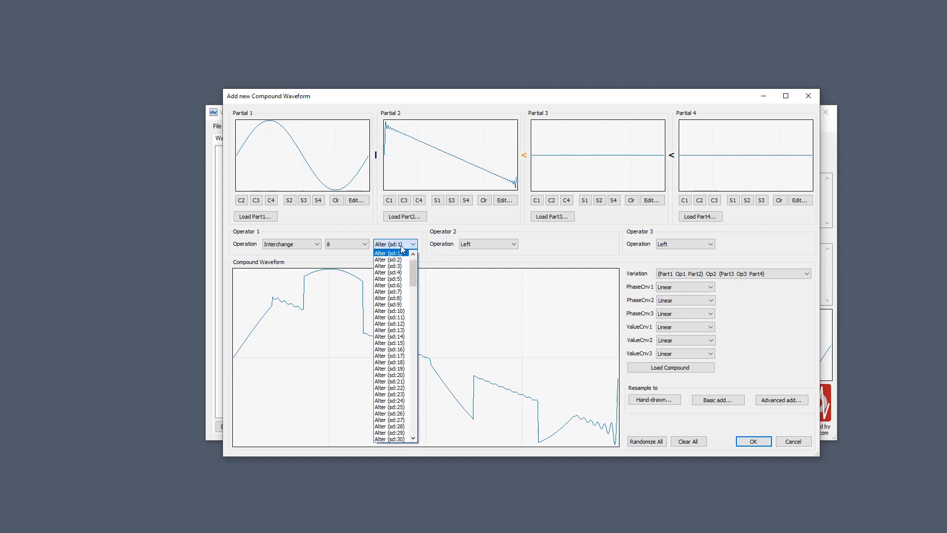
left_click(400, 244)
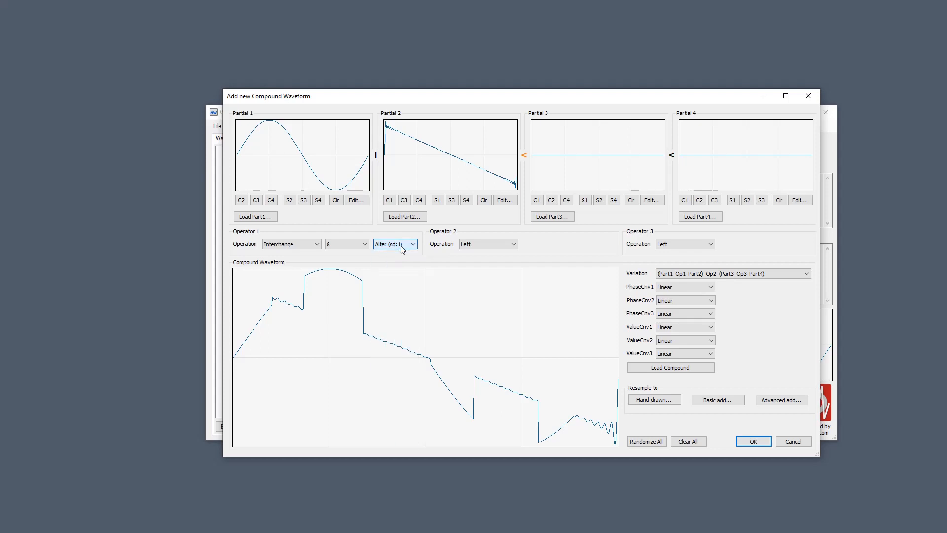
scroll(402, 248, "down", 2)
scroll(402, 249, "down", 1)
scroll(400, 245, "down", 2)
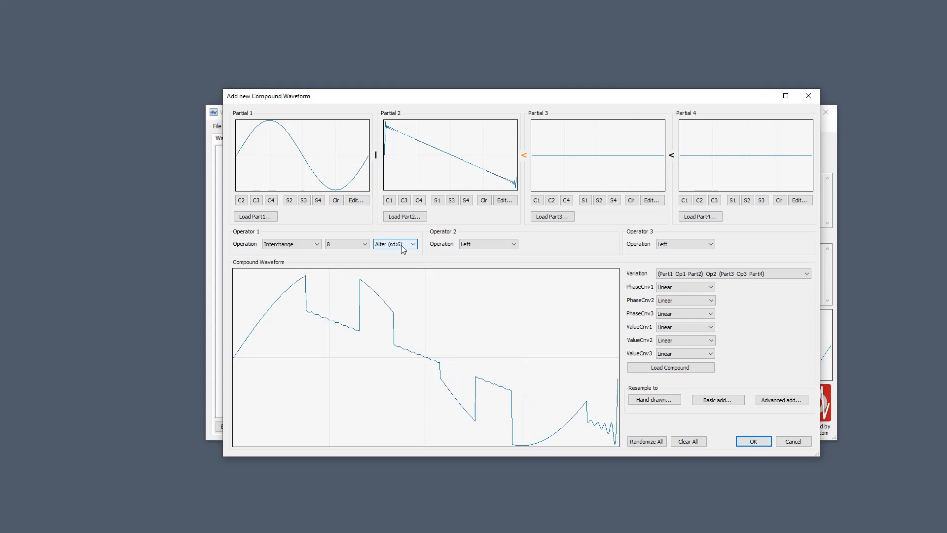
scroll(401, 245, "down", 1)
scroll(401, 245, "down", 3)
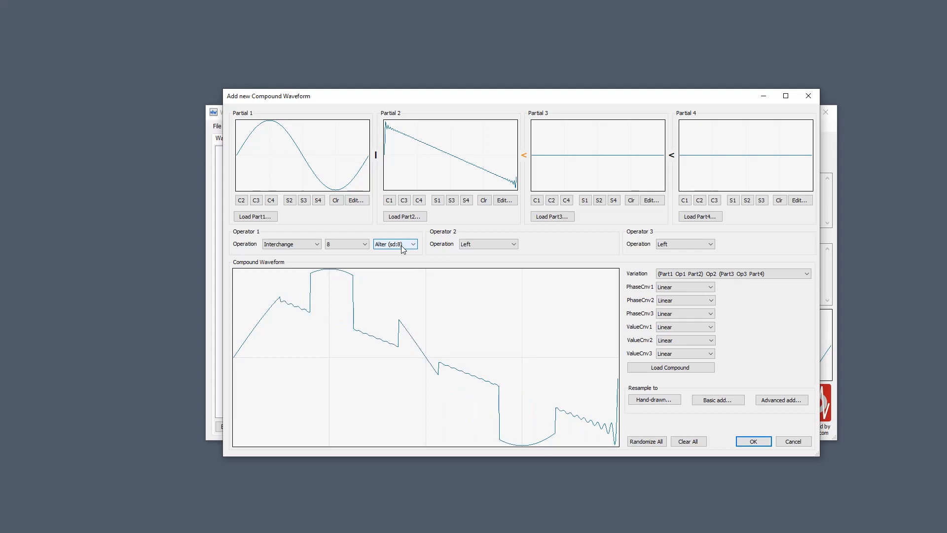
scroll(402, 249, "down", 1)
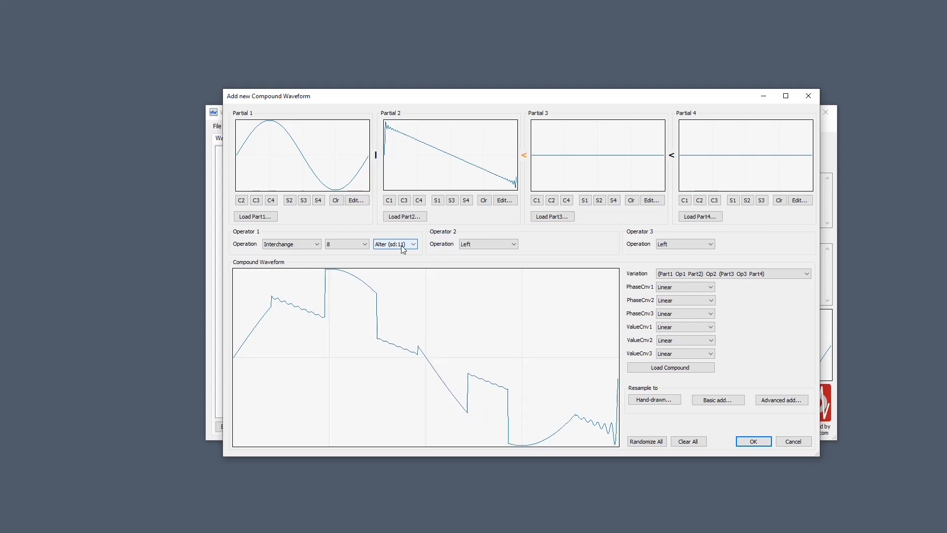
scroll(402, 249, "down", 1)
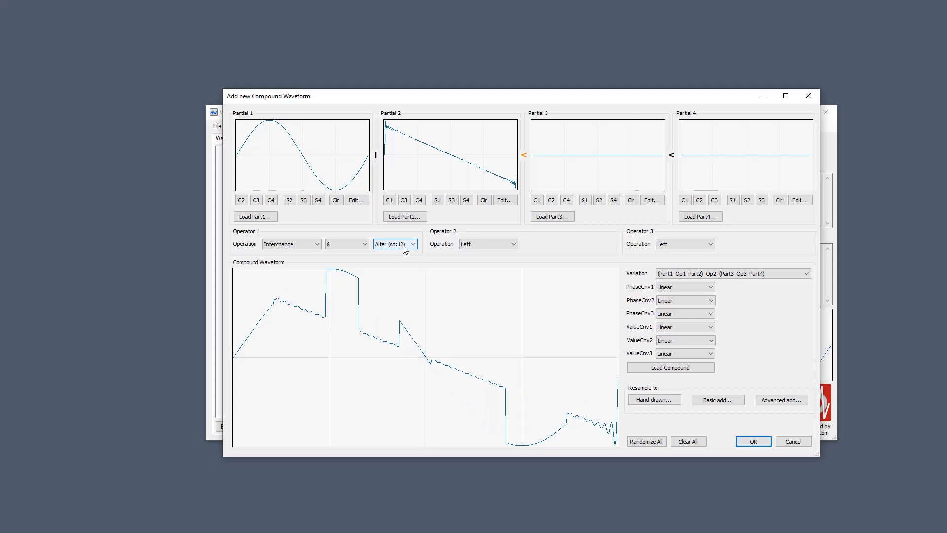
Switch Operator 1's segment size/order to Rnd (sd:1) and step through the random seeds, ending on Rnd (sd:14).
left_click(414, 245)
left_click_drag(415, 280, 413, 345)
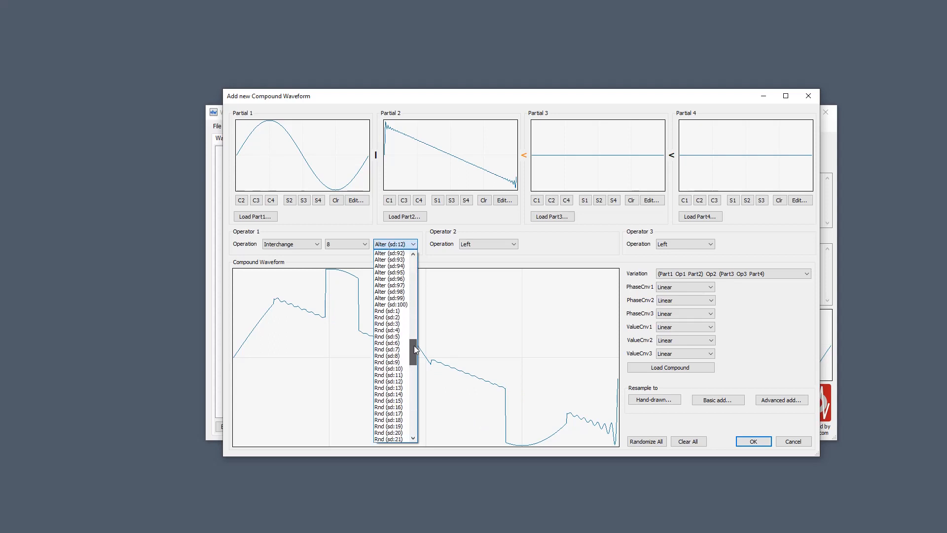
left_click(378, 311)
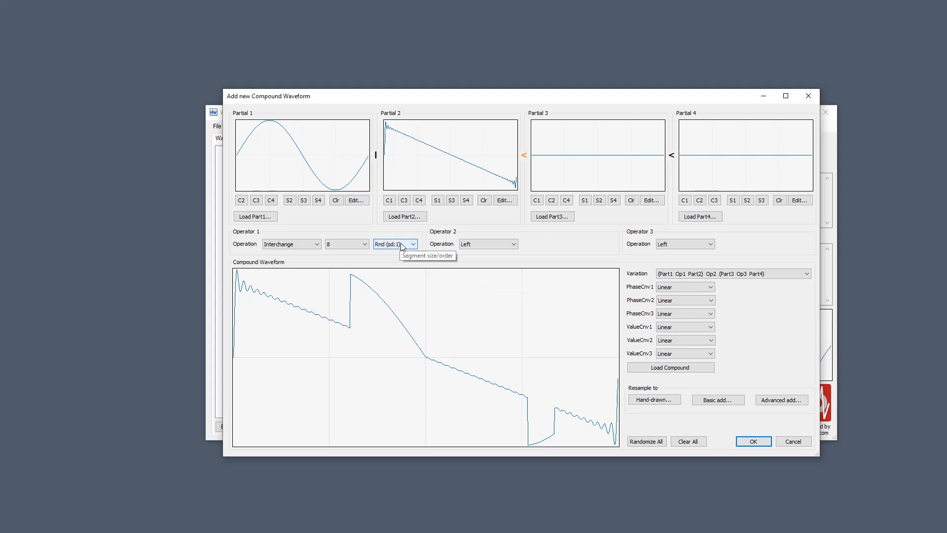
scroll(402, 247, "down", 3)
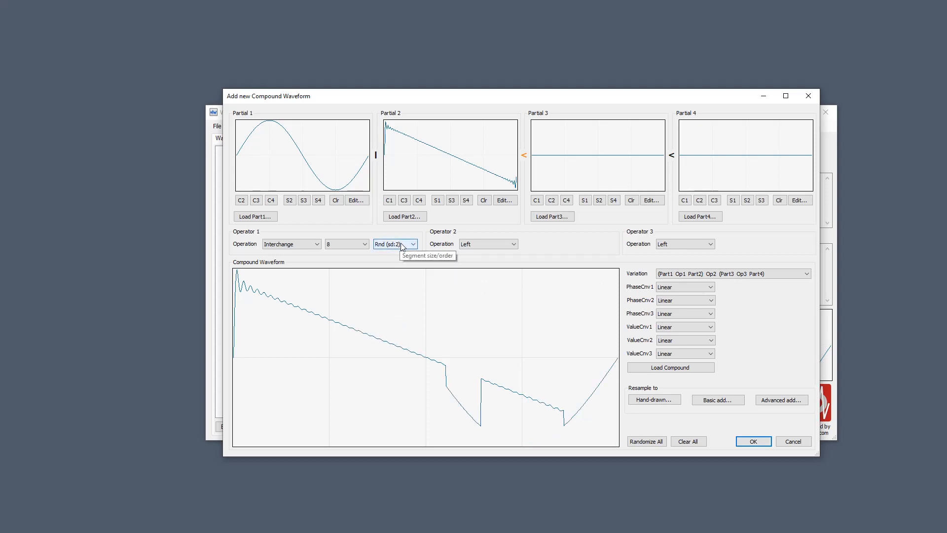
scroll(402, 247, "down", 4)
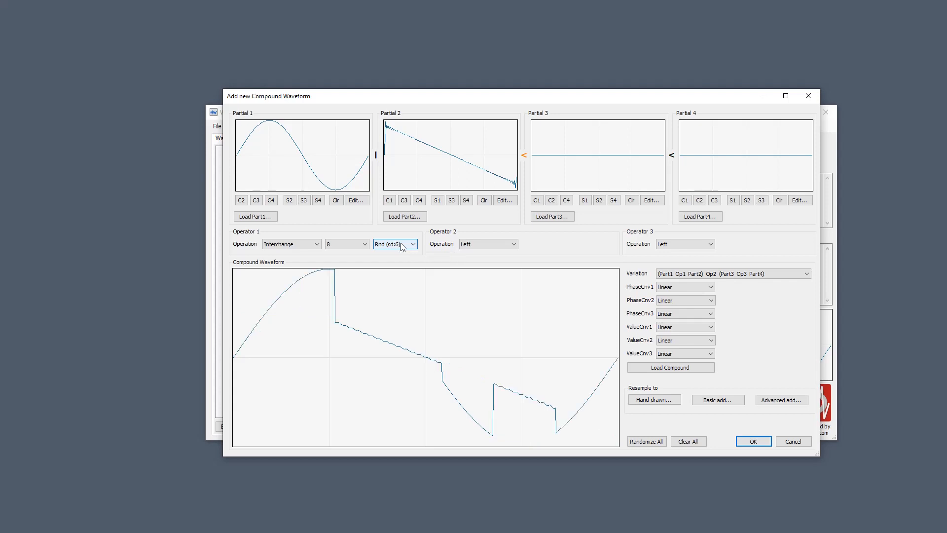
scroll(402, 247, "down", 3)
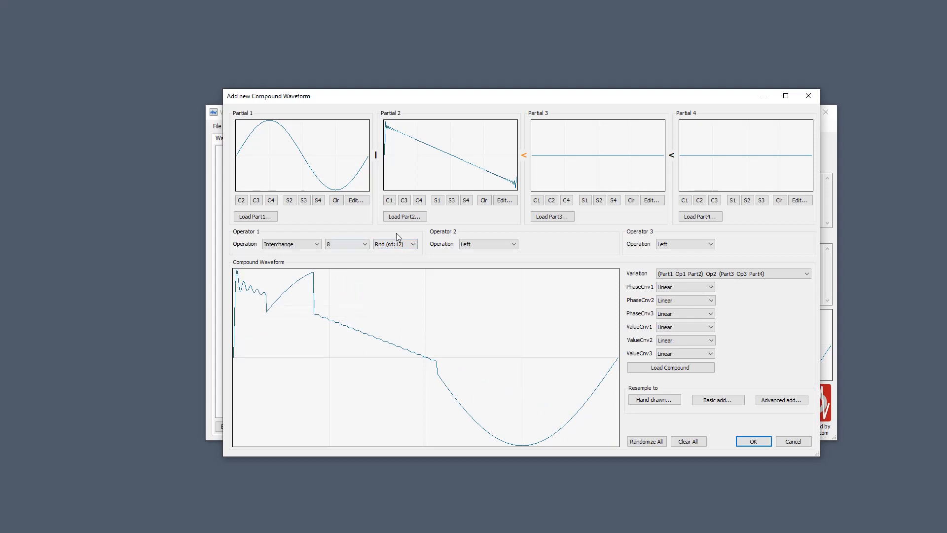
scroll(390, 245, "down", 1)
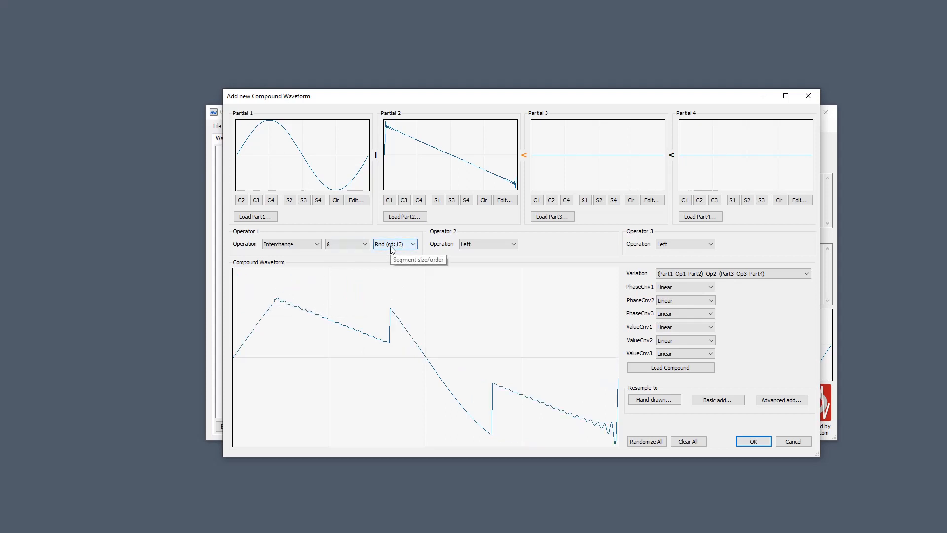
scroll(392, 249, "down", 1)
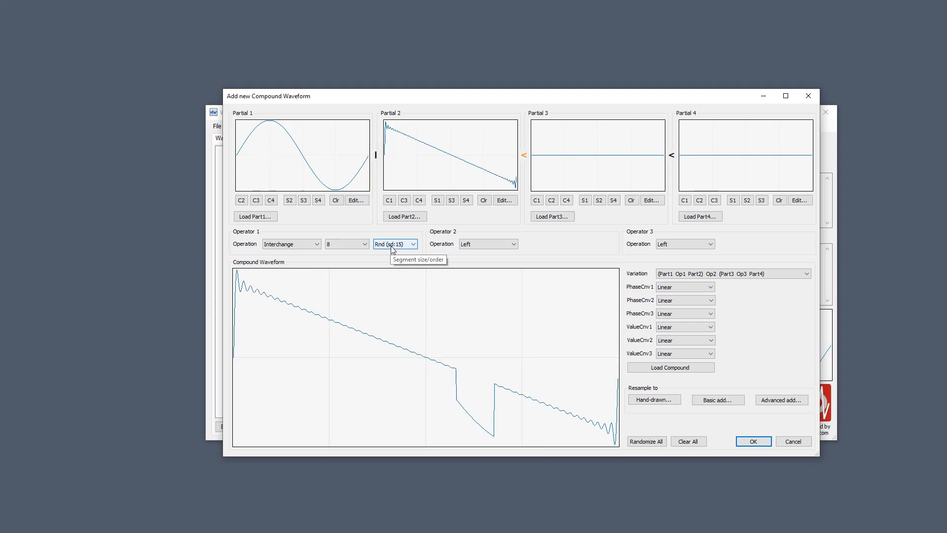
scroll(391, 246, "up", 1)
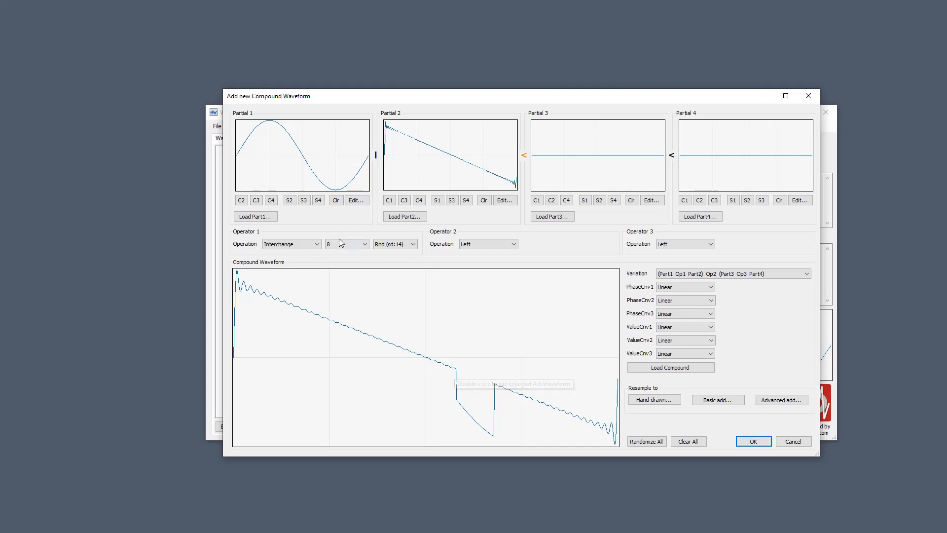
Raise Operator 1's segment count to 72 and step the random seed down to Rnd (sd:2).
scroll(345, 248, "down", 6)
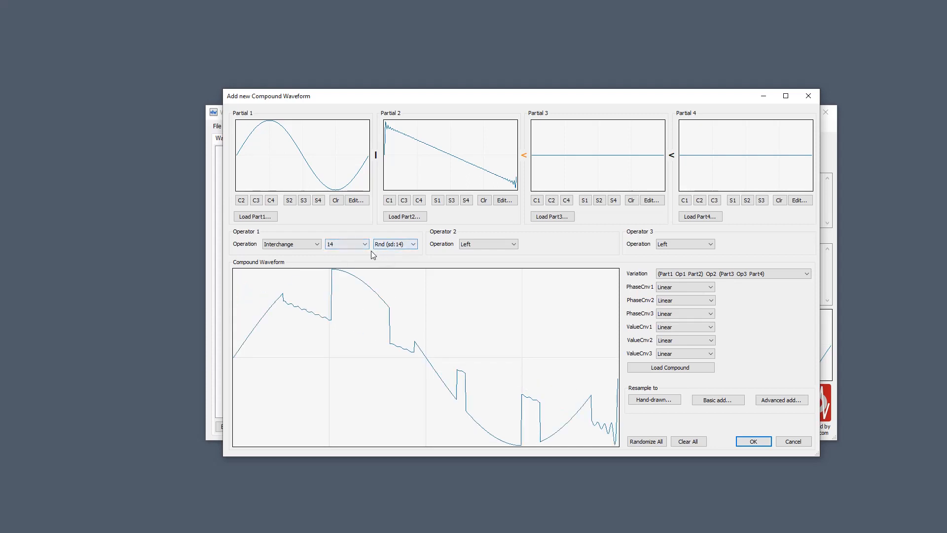
left_click(364, 244)
left_click_drag(365, 277, 365, 413)
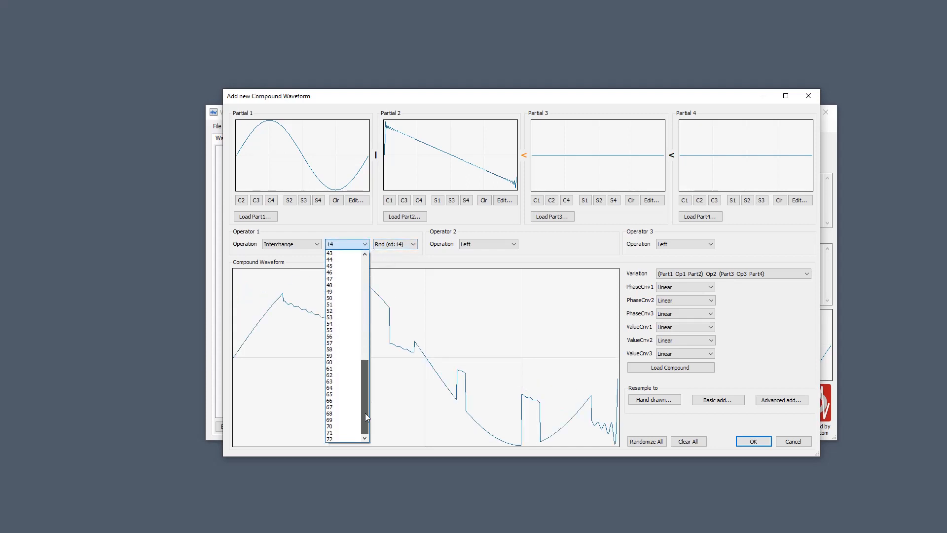
left_click(344, 439)
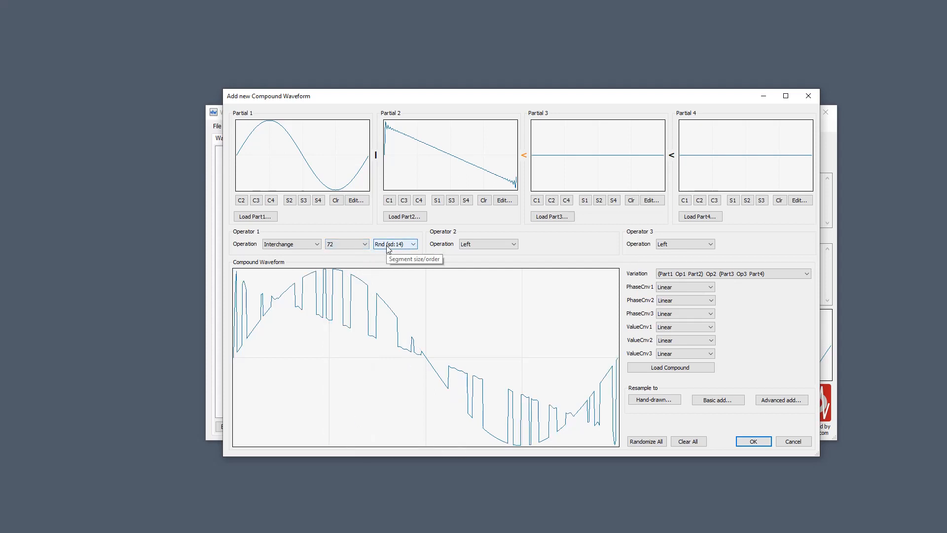
scroll(388, 248, "up", 11)
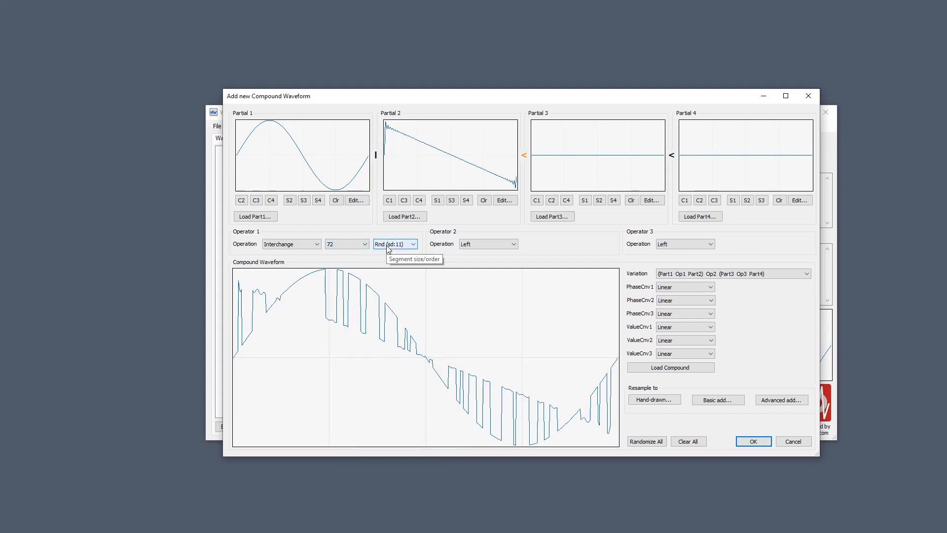
Return Operator 1's segment size/order to Fixed and reduce the segment count to 6.
left_click(413, 244)
scroll(410, 377, "up", 20)
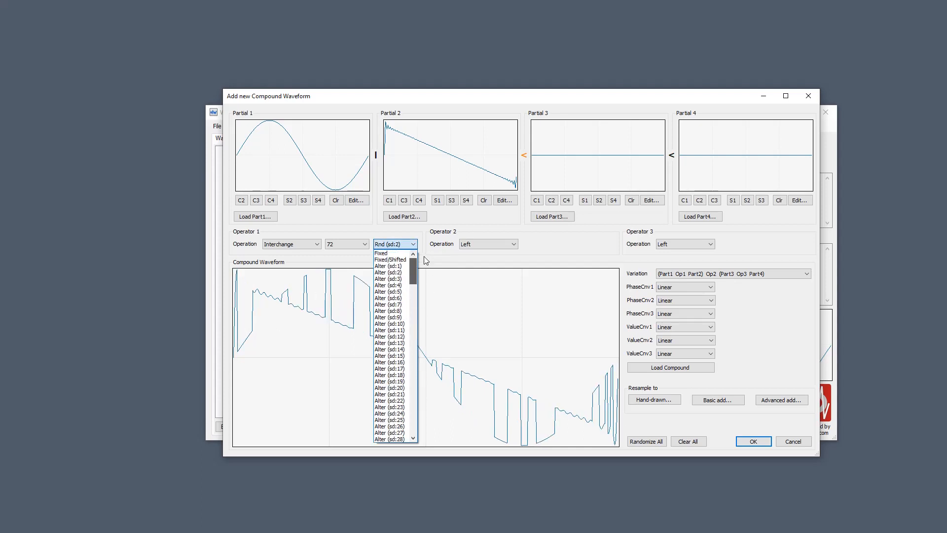
left_click(383, 253)
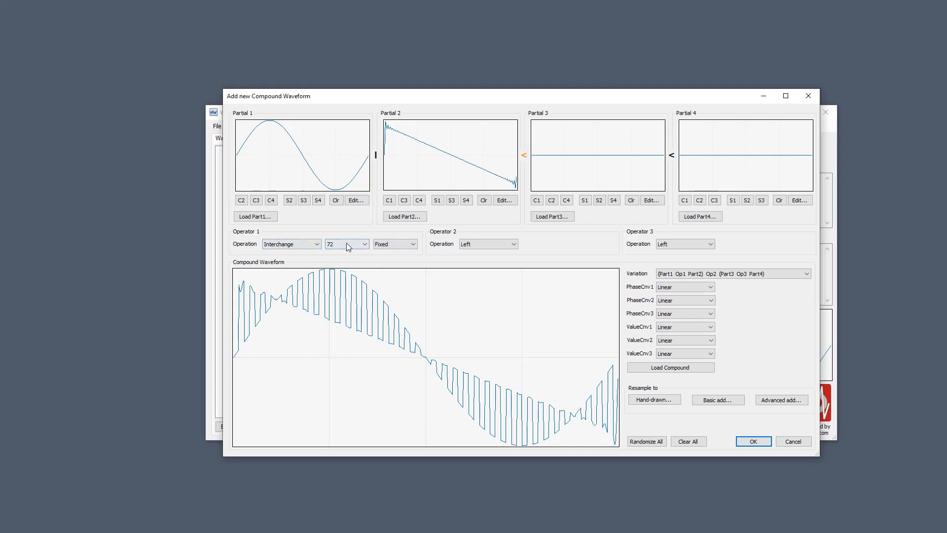
scroll(347, 244, "up", 20)
scroll(347, 244, "up", 20)
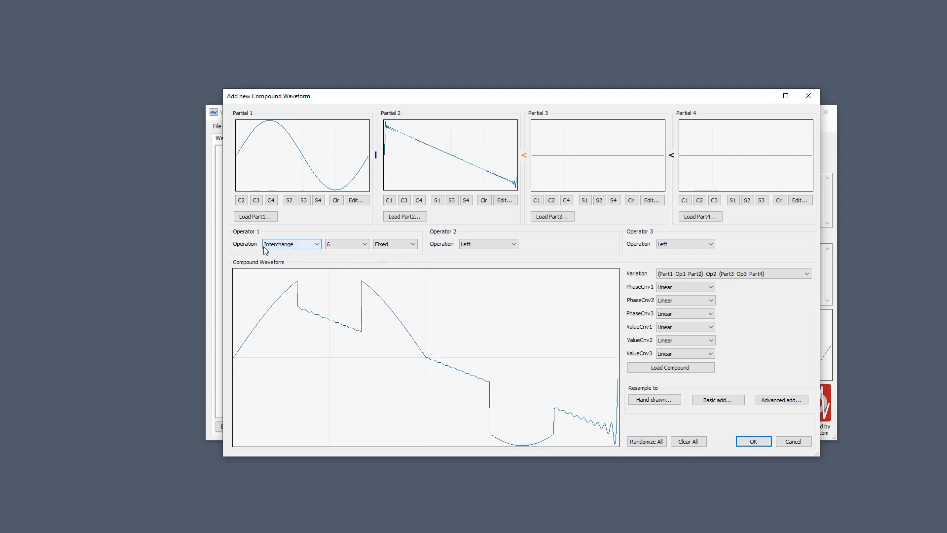
Set Operator 1 to Replace with the replaced range running from 108° to 188°.
left_click(285, 247)
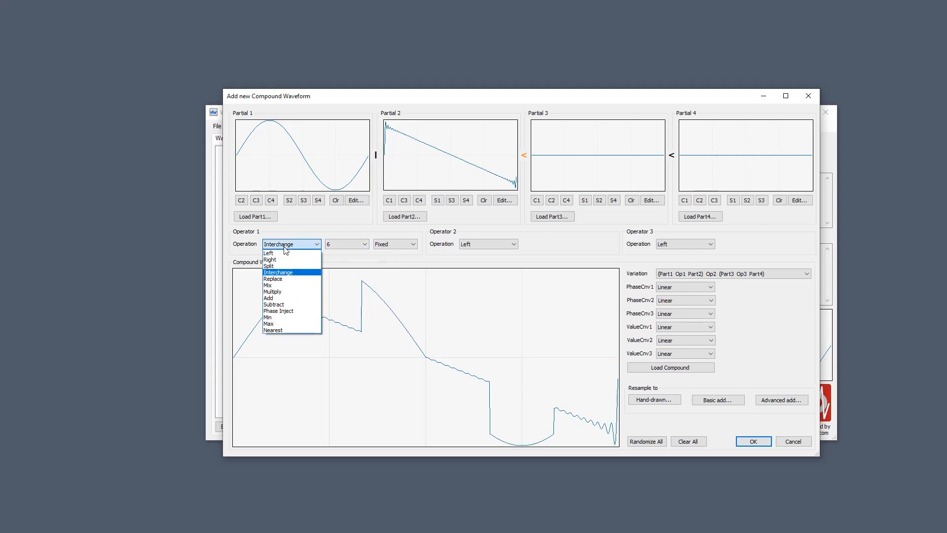
left_click(297, 279)
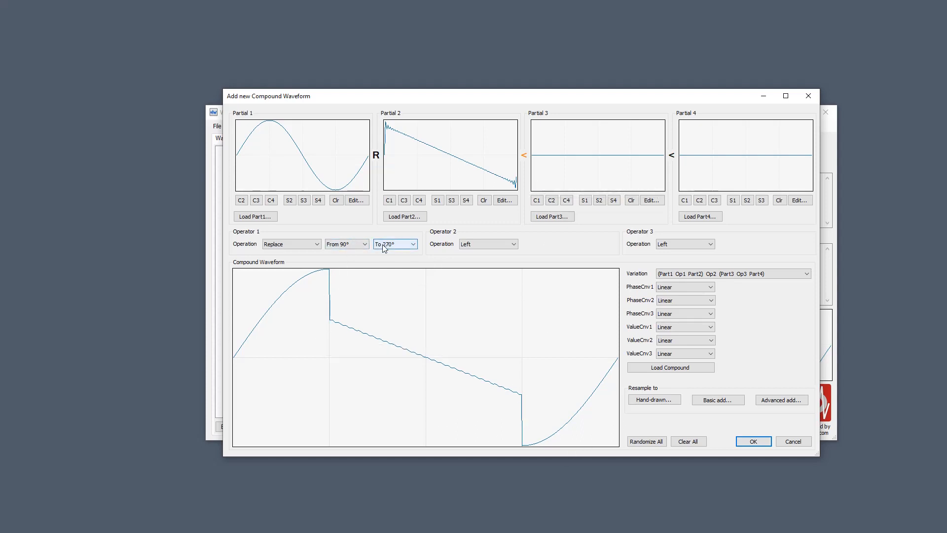
left_click(365, 244)
left_click(339, 368)
left_click(395, 244)
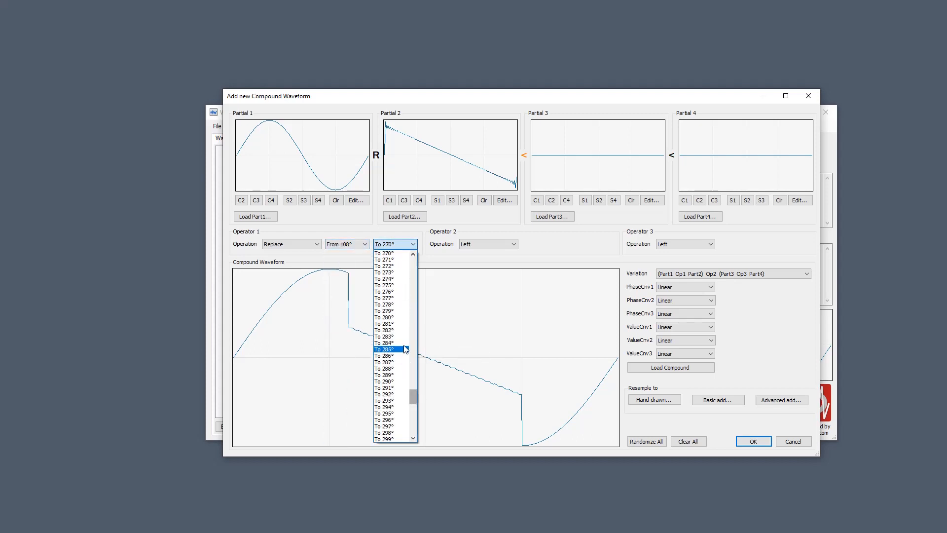
left_click(414, 275)
left_click(414, 276)
left_click(412, 274)
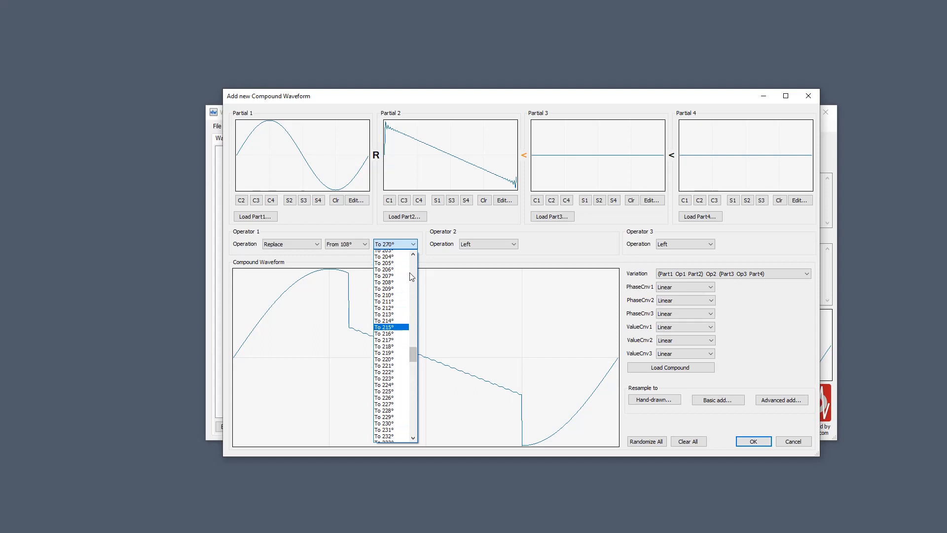
left_click(393, 285)
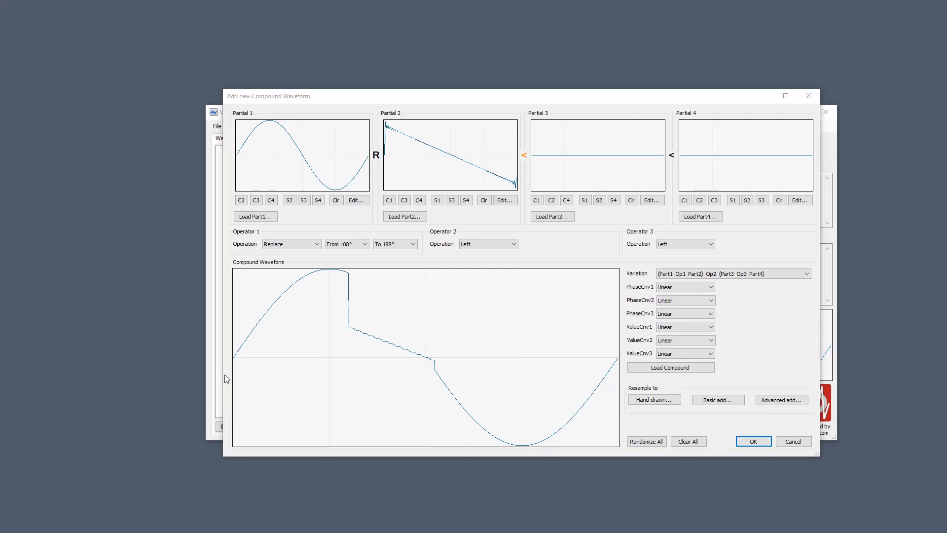
Set Operator 1 to Mix, keep the S-Curve option and shift the mix ratio to 32% / 68%.
left_click(303, 246)
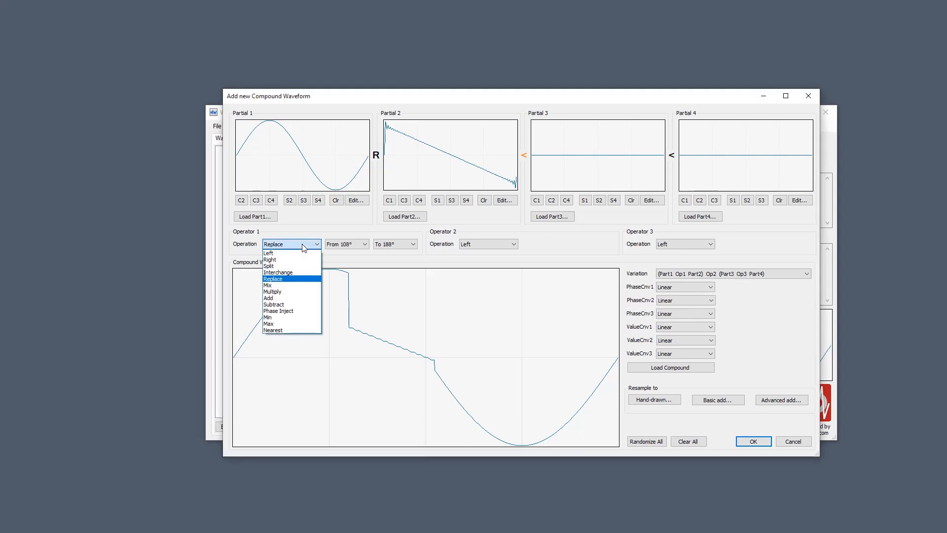
left_click(289, 286)
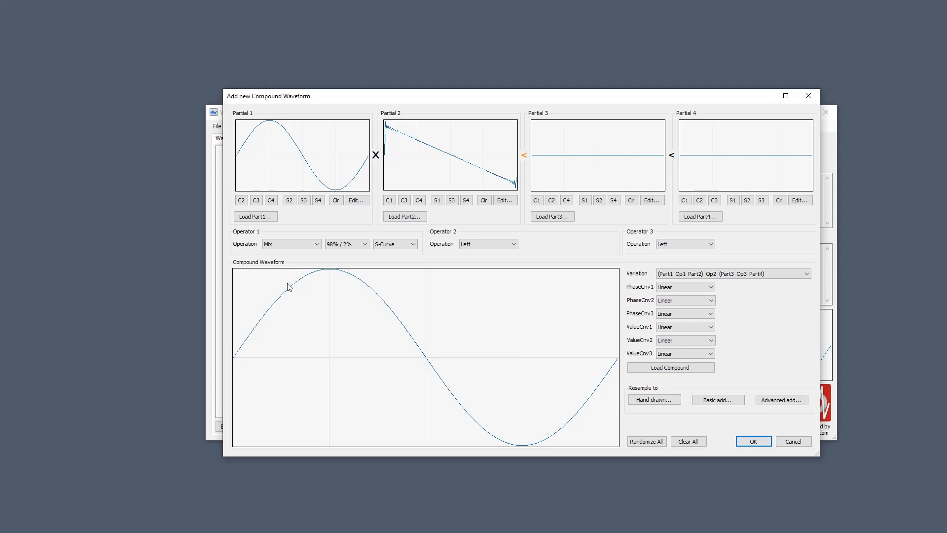
left_click(401, 246)
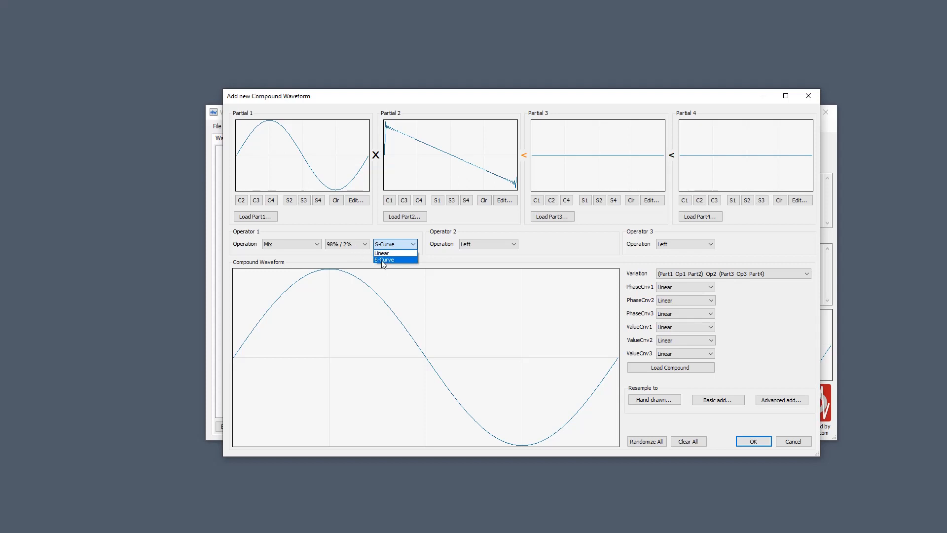
left_click(347, 229)
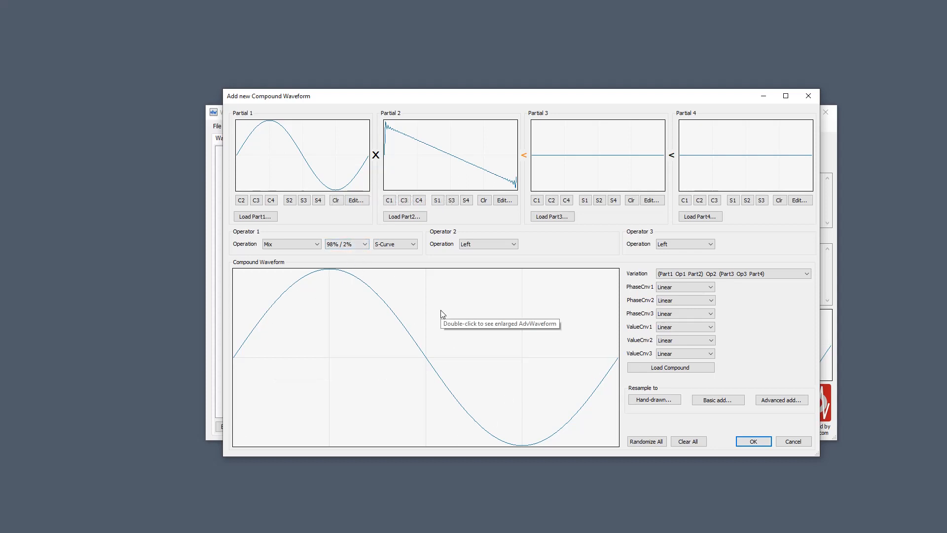
scroll(341, 244, "down", 11)
scroll(341, 245, "down", 11)
scroll(341, 245, "down", 9)
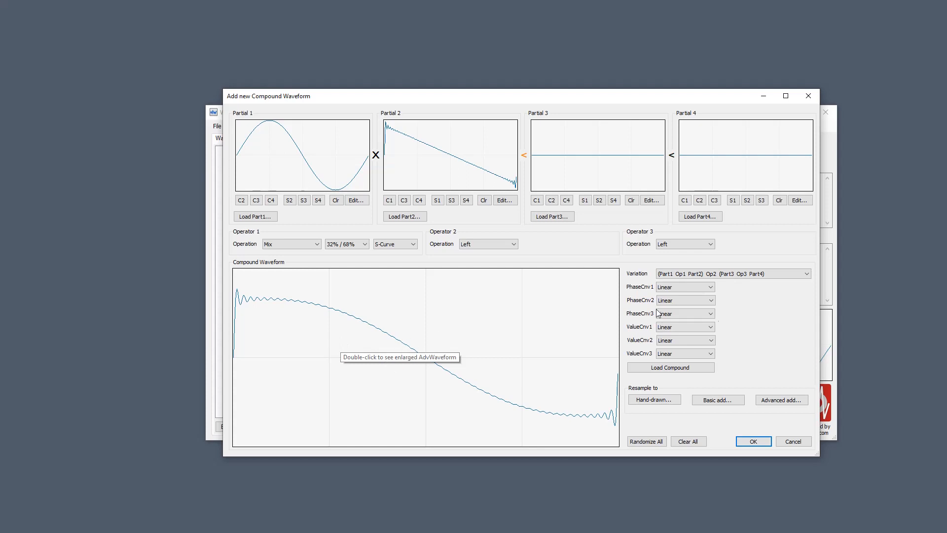
Try a Volume value converter at 128% in ValueCnv1 of the compound waveform and reset it to Linear.
left_click(697, 327)
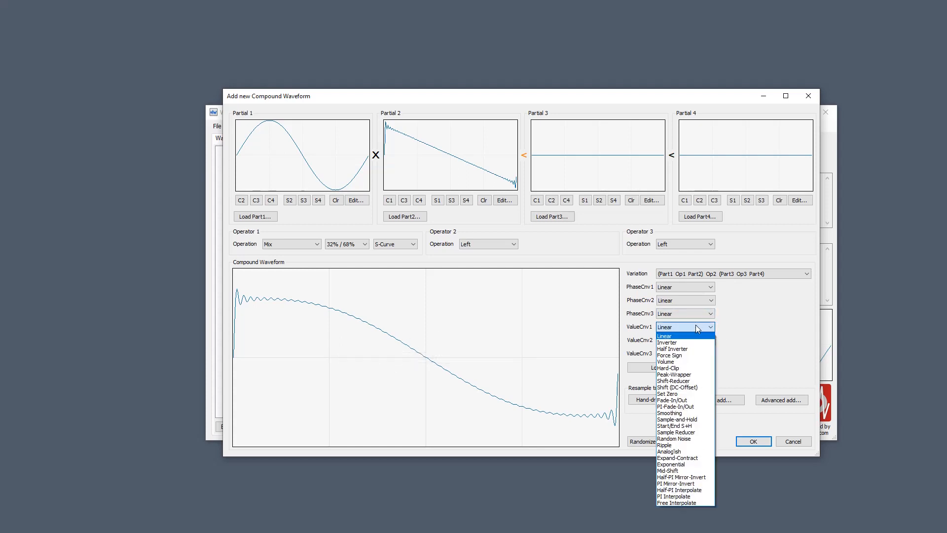
left_click(678, 365)
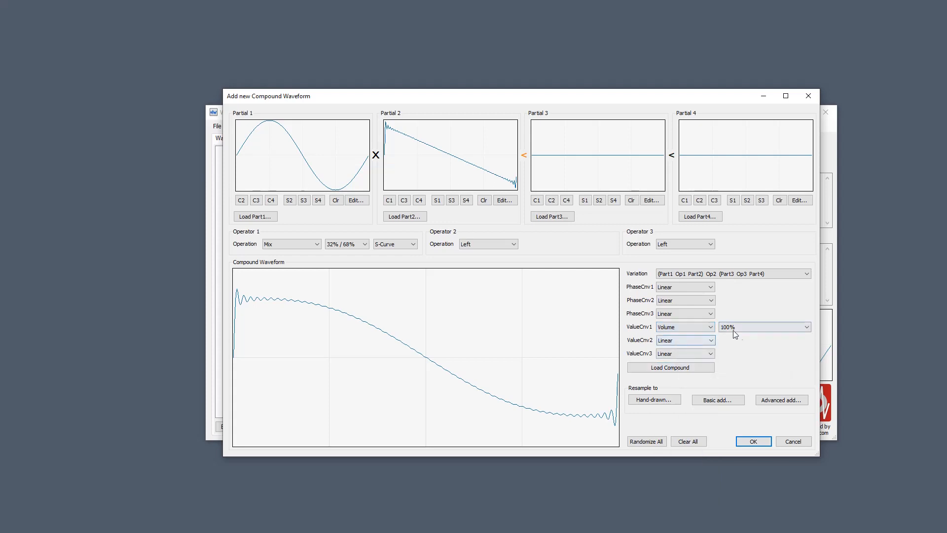
scroll(746, 331, "down", 5)
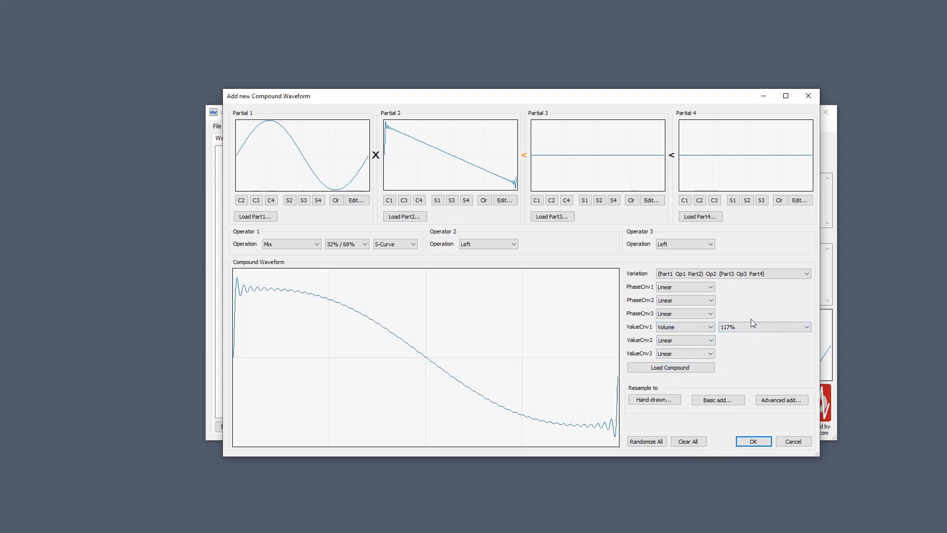
scroll(751, 326, "down", 4)
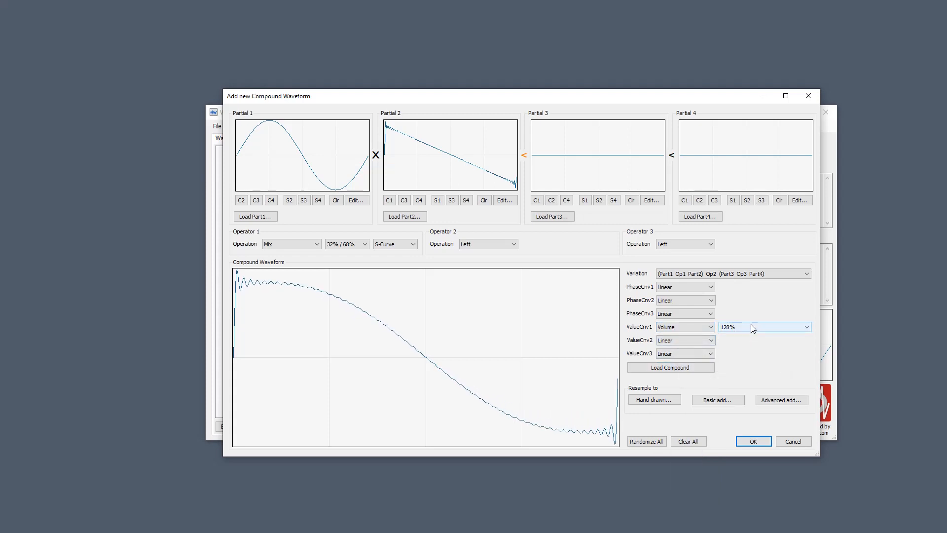
scroll(752, 328, "up", 1)
scroll(752, 328, "up", 1)
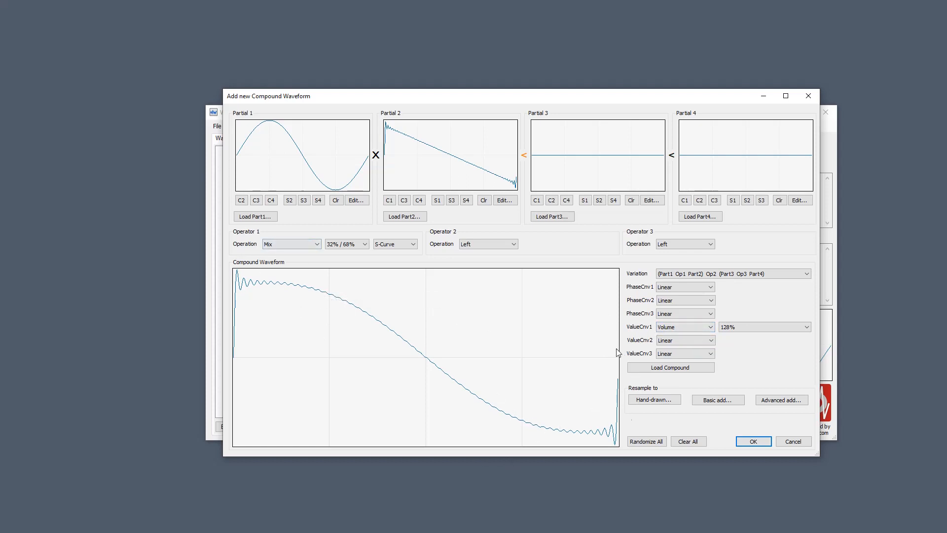
left_click(679, 327)
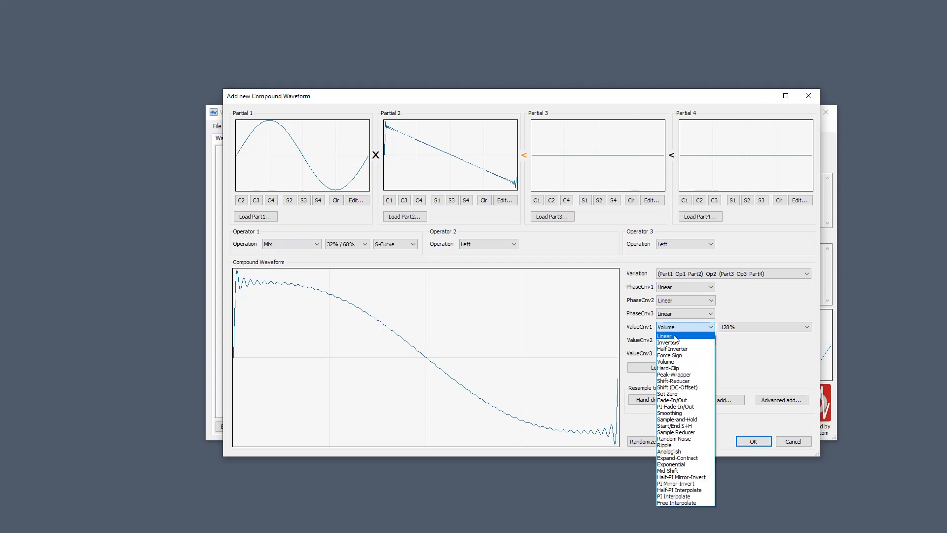
left_click(660, 334)
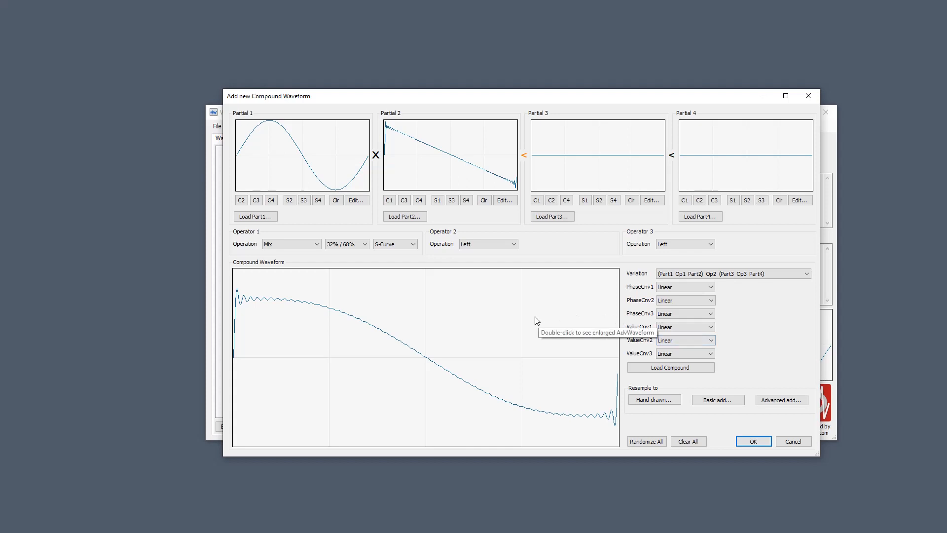
Set Operator 1 to Multiply in the Left * Abs(Right) mode.
left_click(286, 246)
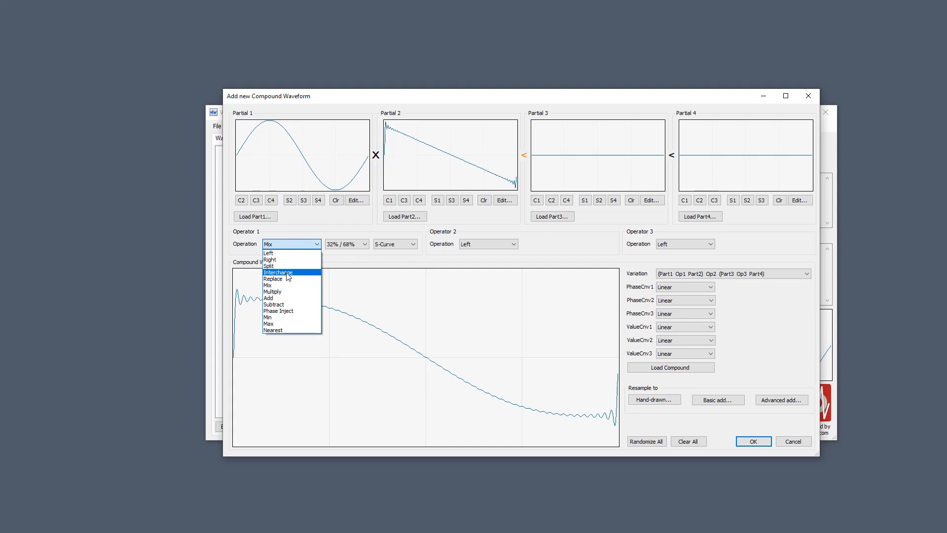
left_click(286, 292)
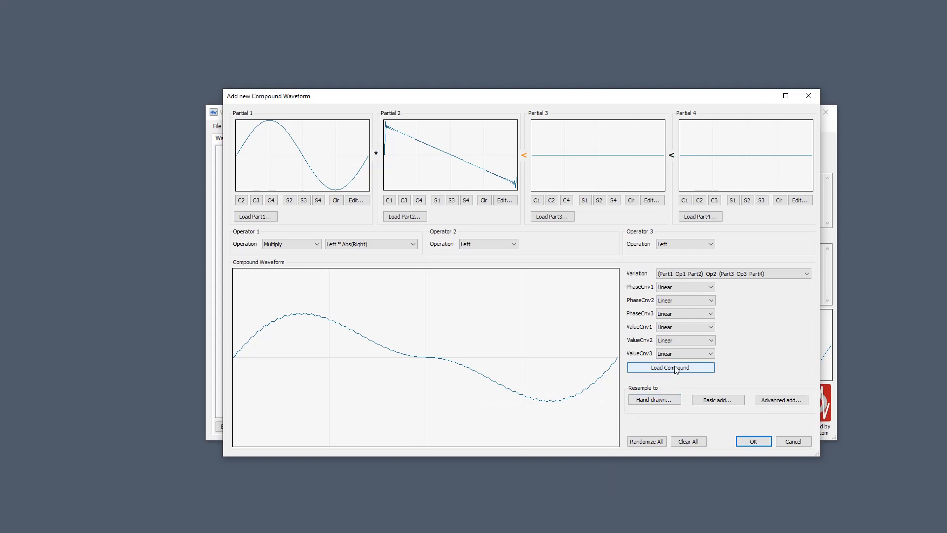
Try amplifying the multiplied waveform with a Volume converter in ValueCnv1 and return the converter to Linear.
left_click(670, 327)
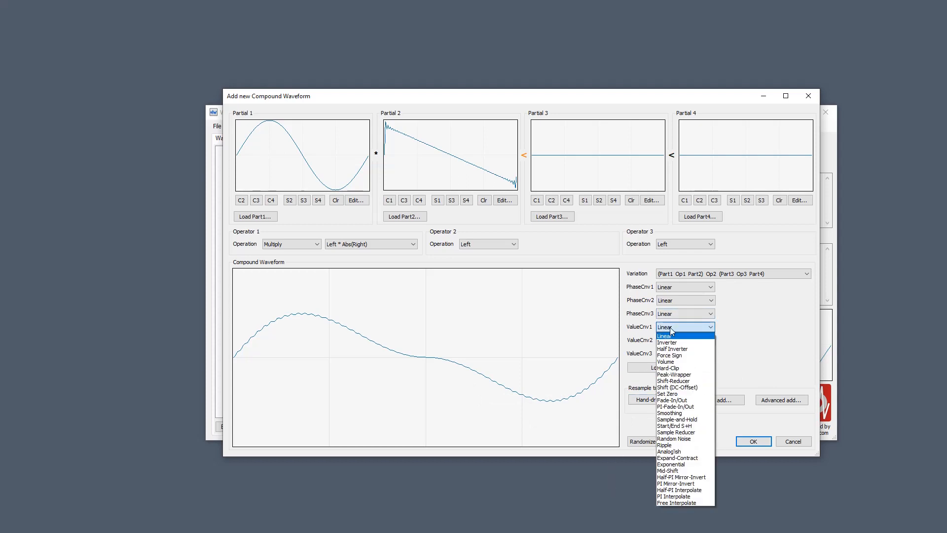
left_click(690, 363)
scroll(752, 326, "down", 15)
scroll(752, 327, "down", 10)
scroll(751, 334, "down", 2)
left_click(679, 327)
left_click(679, 336)
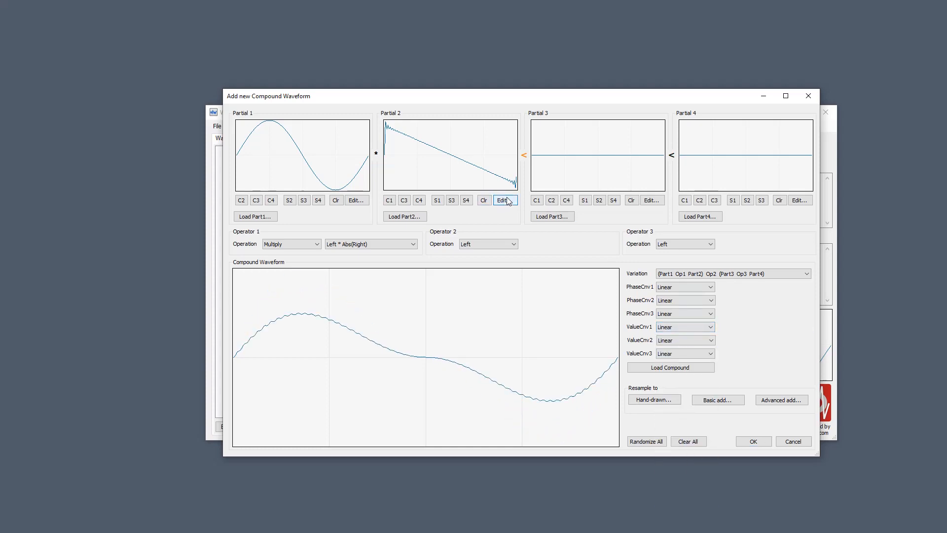
Change Partial 2's Advanced Waveform1 to Mult.Ramp.Jitter with the Inc and Linear options and apply it.
left_click(504, 200)
left_click(268, 131)
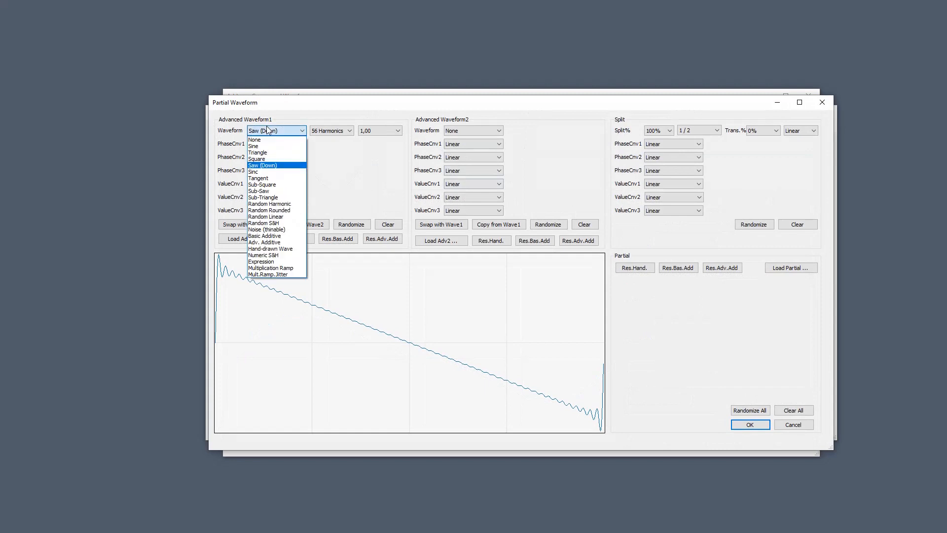
left_click(291, 275)
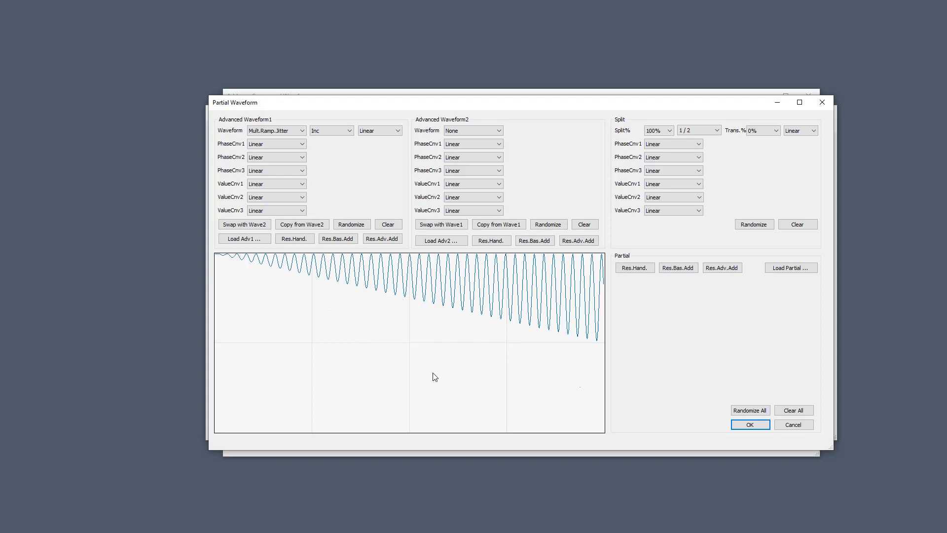
left_click(749, 424)
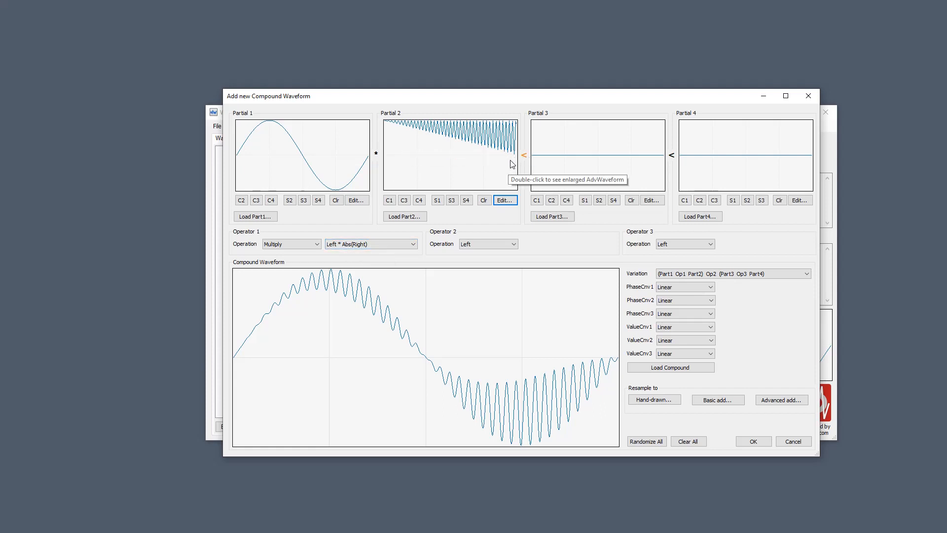
Try Operator 1's Abs(Left) * Right, Abs(Left * Right) and Left * Right multiply modes and return to Left * Abs(Right).
left_click(380, 244)
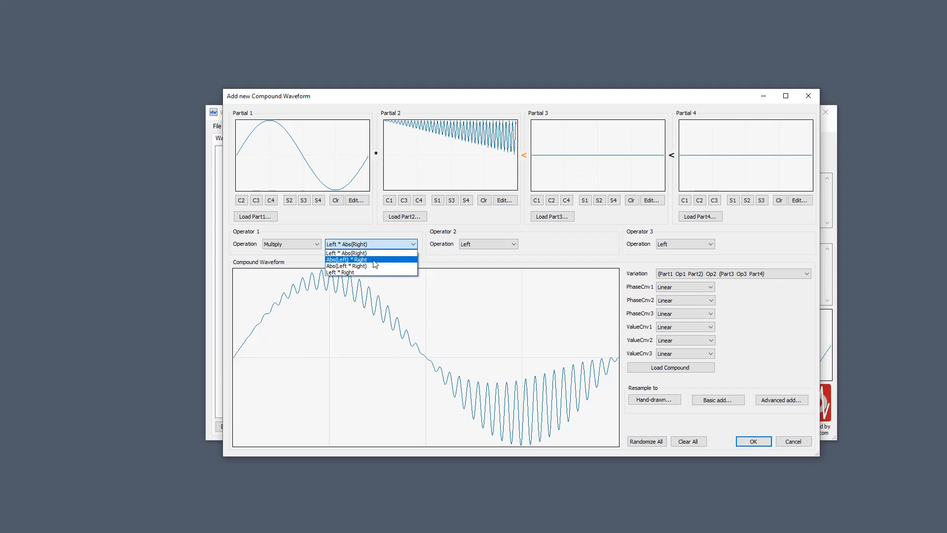
left_click(375, 260)
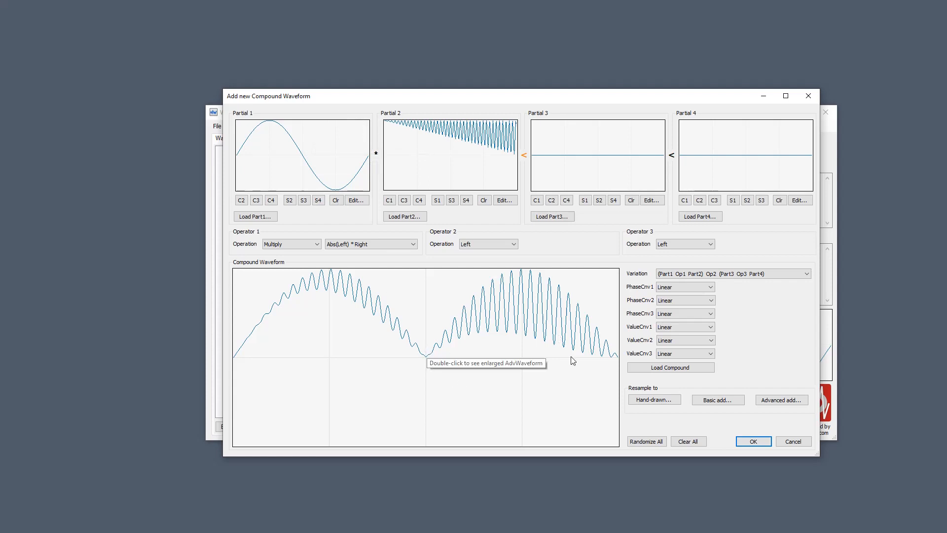
left_click(393, 244)
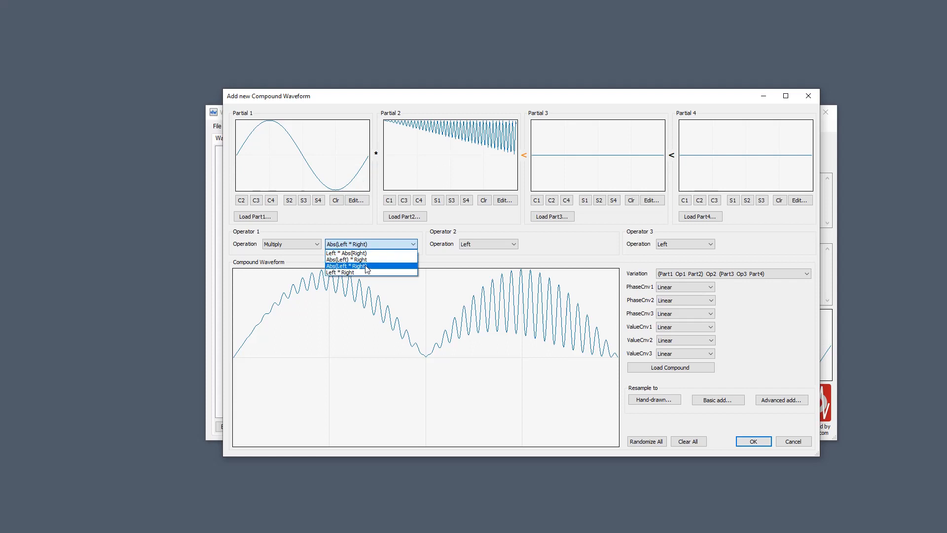
left_click(336, 274)
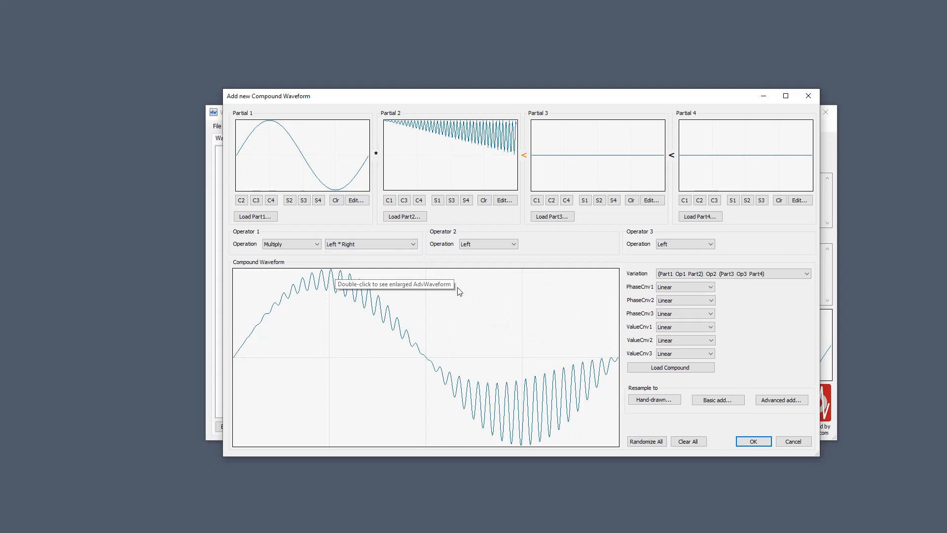
left_click(406, 244)
left_click(345, 260)
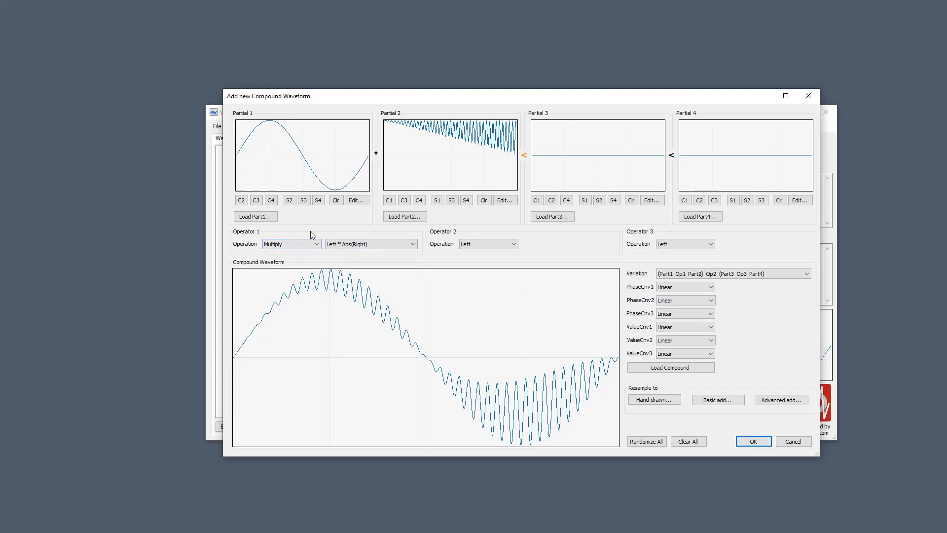
Give Partial 1's sine a Freq. Multiplier in PhaseCnv1 with an integer part of 12.
left_click(356, 200)
left_click(277, 143)
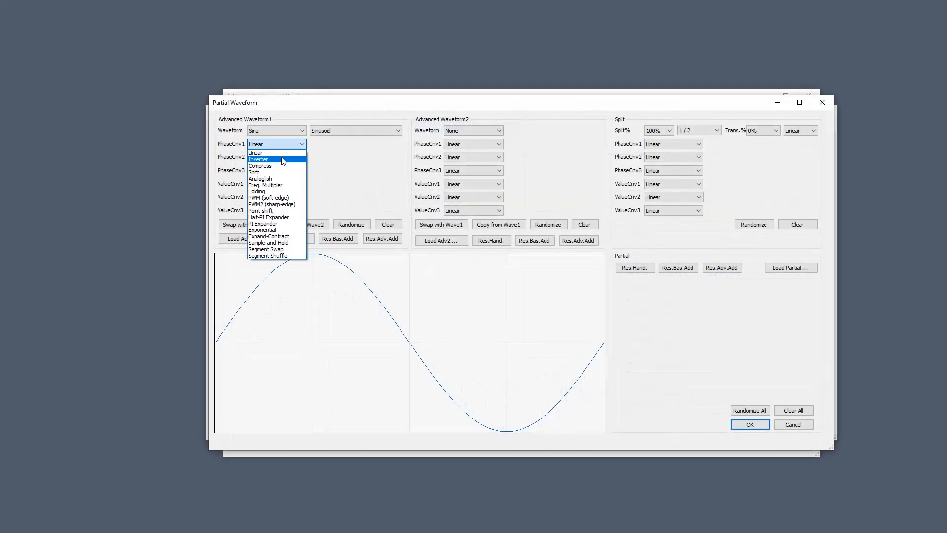
left_click(266, 185)
scroll(325, 148, "down", 8)
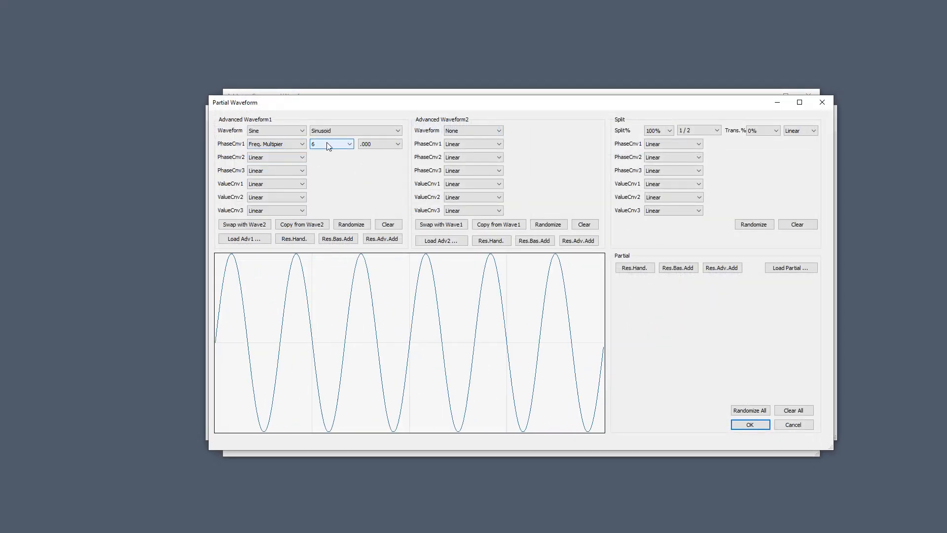
scroll(336, 149, "down", 2)
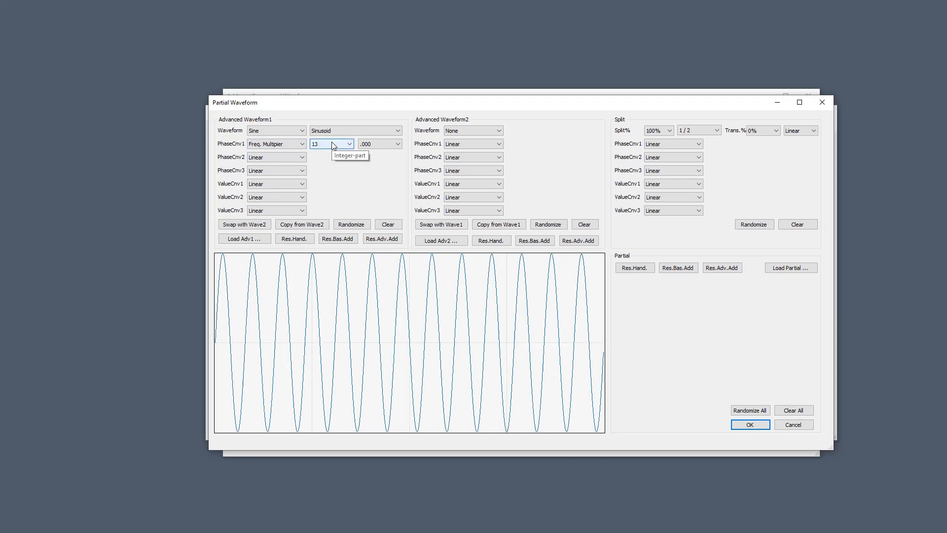
left_click(755, 425)
Change Partial 2's Advanced Waveform1 to a Multiplication Ramp with UpDown direction and Ellipsoid-1 ramp type.
left_click(504, 201)
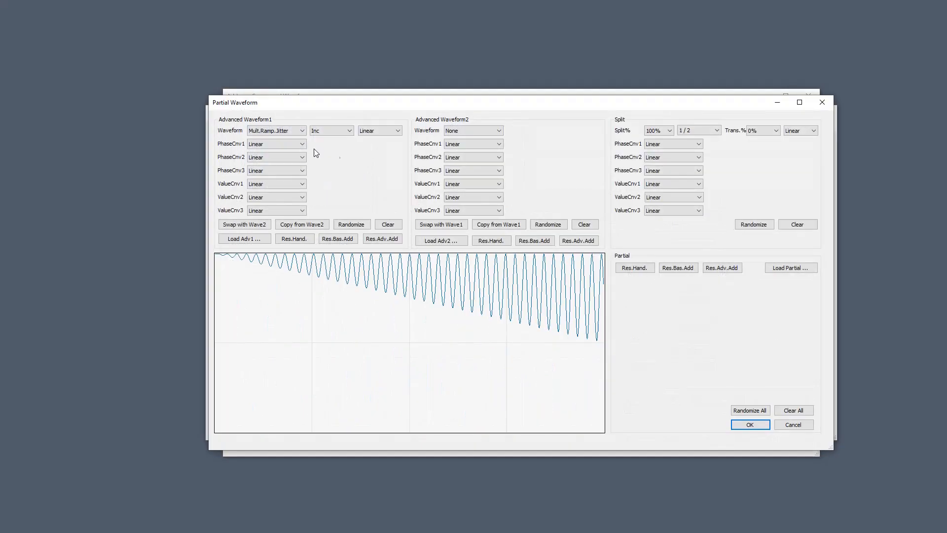
left_click(289, 131)
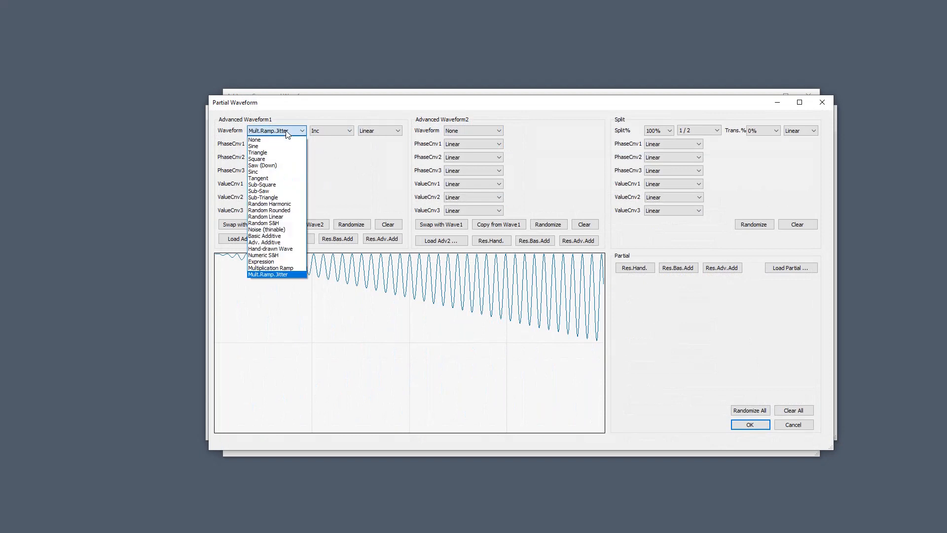
left_click(291, 270)
scroll(339, 140, "down", 2)
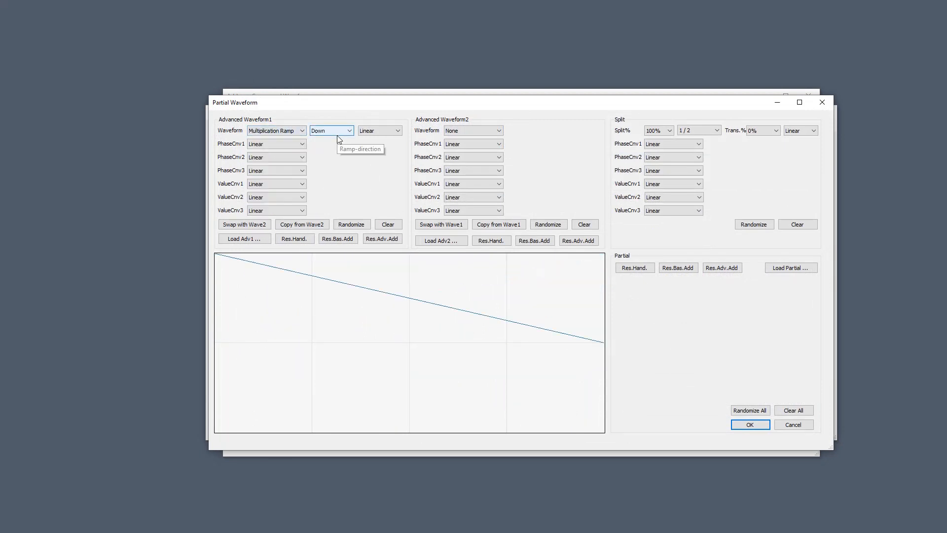
scroll(380, 131, "down", 2)
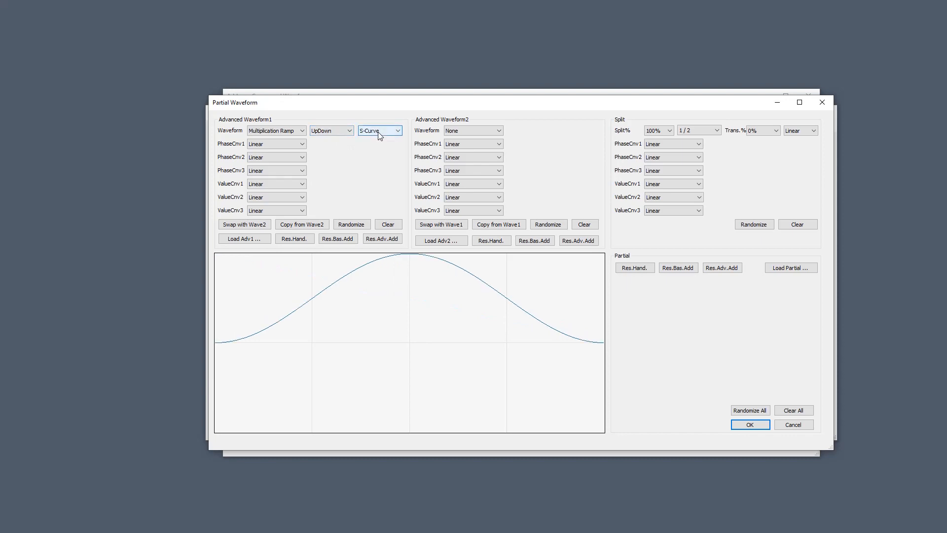
scroll(380, 131, "up", 1)
scroll(380, 131, "down", 3)
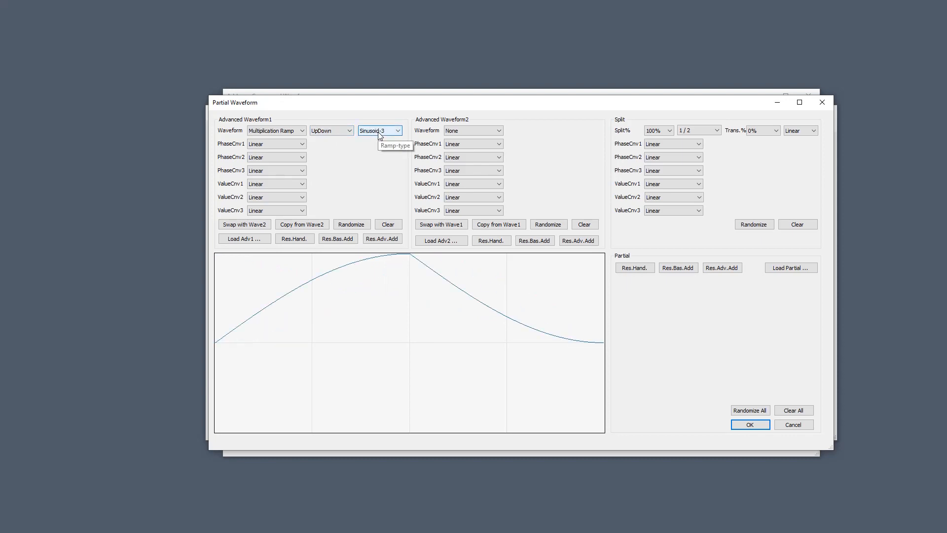
left_click(756, 426)
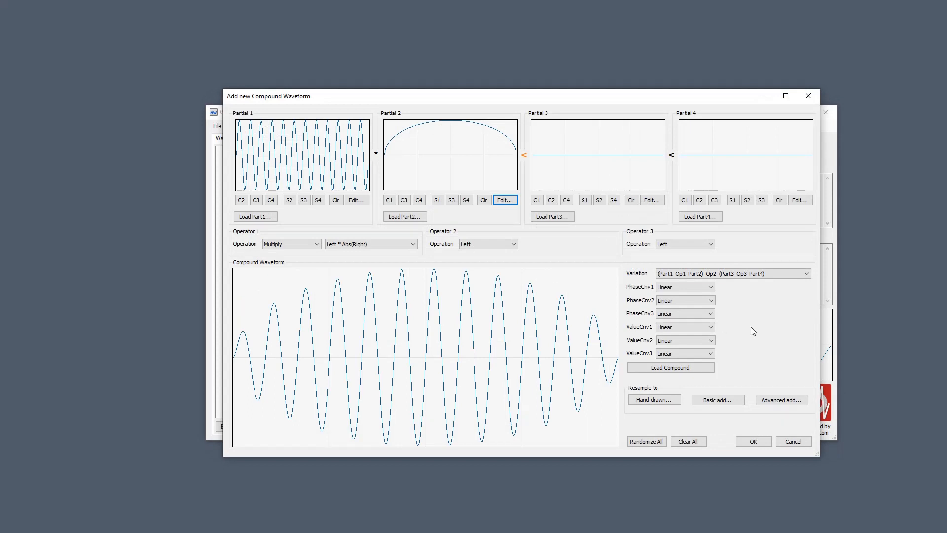
Set Partial 2's multiplication ramp to the Up direction with a Linear ramp type.
left_click(506, 205)
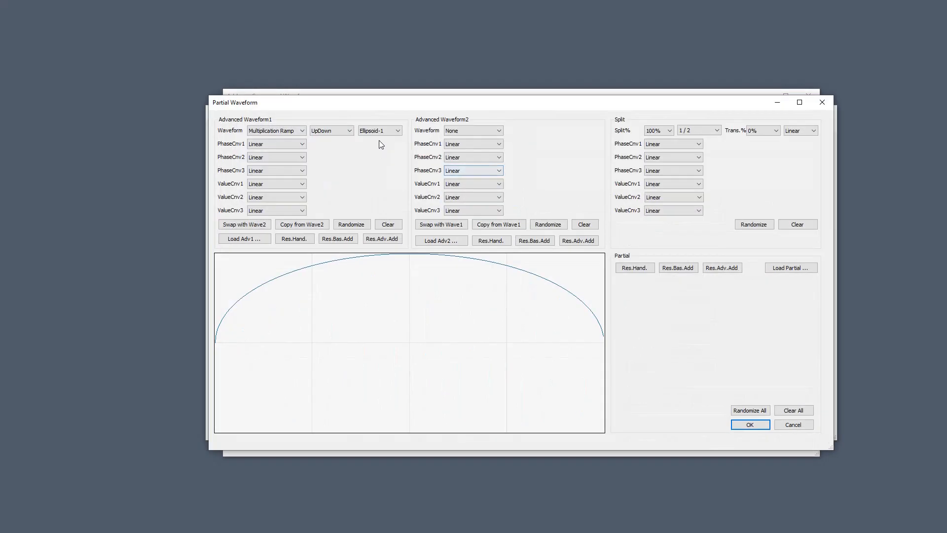
scroll(327, 133, "up", 1)
scroll(369, 137, "up", 2)
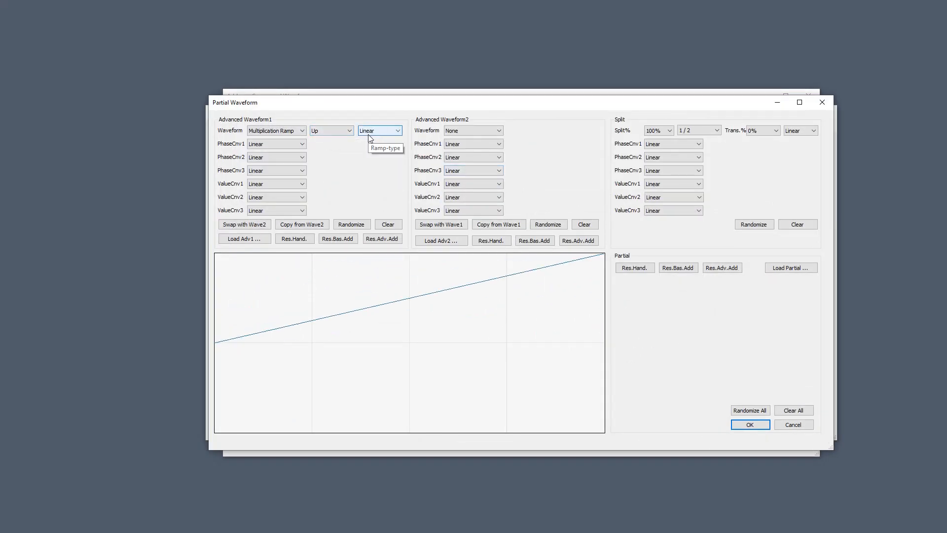
left_click(764, 426)
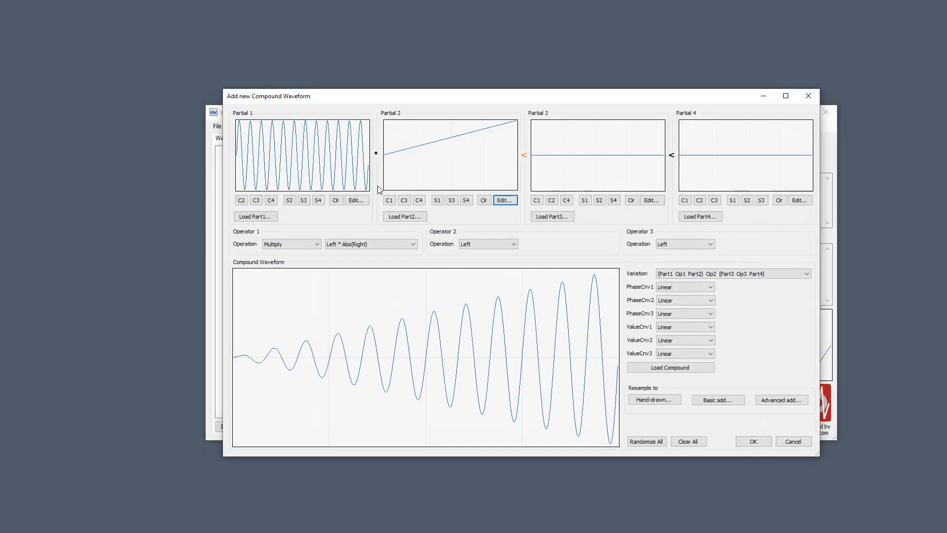
Try a Triangle for Partial 1's Advanced Waveform1, change it to Square and apply it.
left_click(356, 200)
left_click(271, 133)
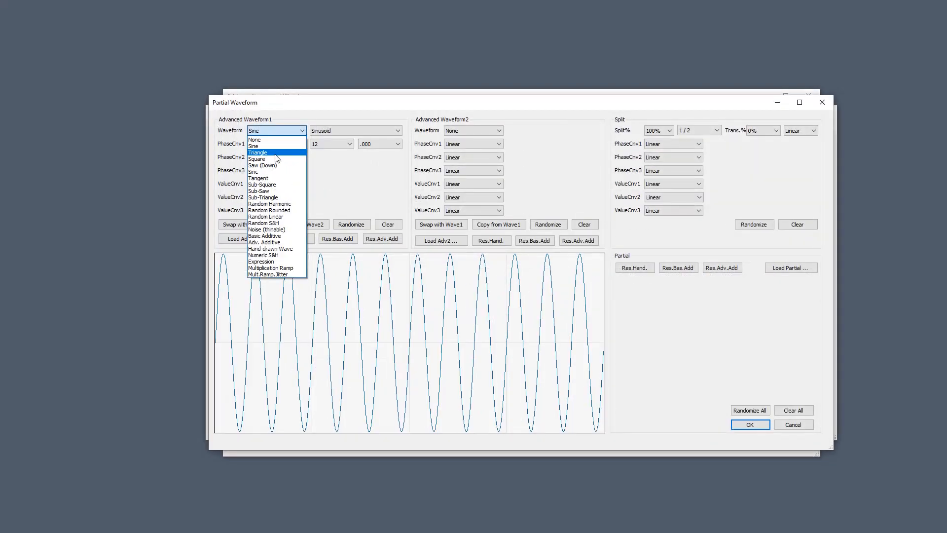
left_click(277, 152)
left_click(278, 156)
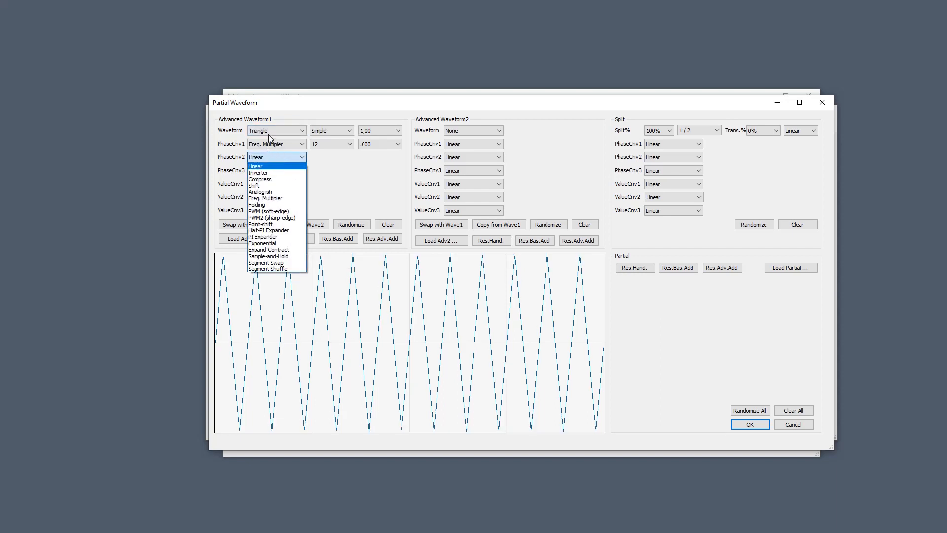
left_click(268, 134)
left_click(282, 158)
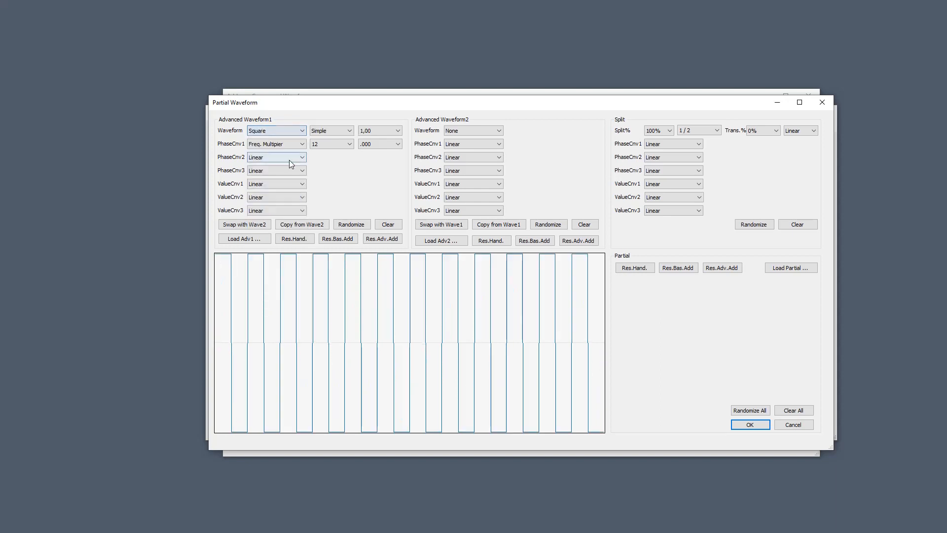
left_click(755, 427)
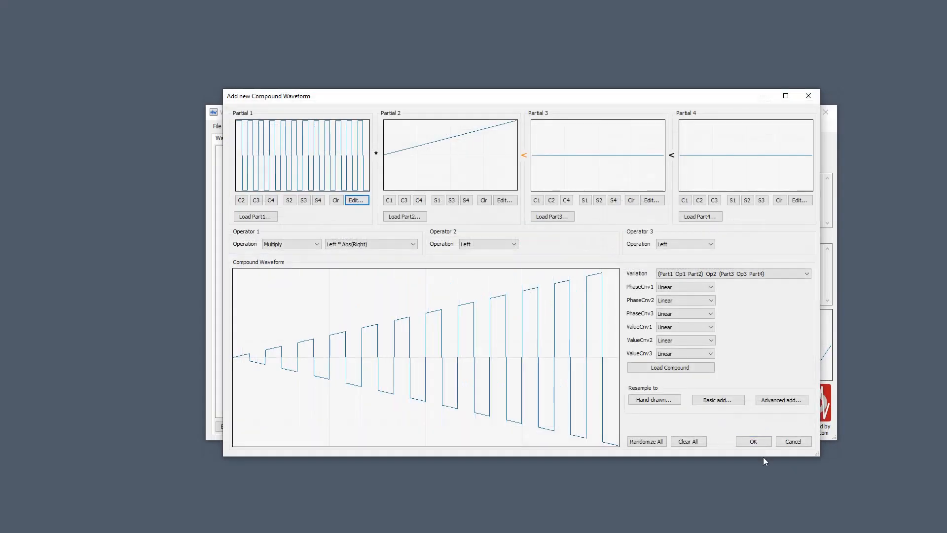
Raise the integer part of Partial 1's Freq. Multiplier to 24 and apply it to the compound waveform.
left_click(356, 200)
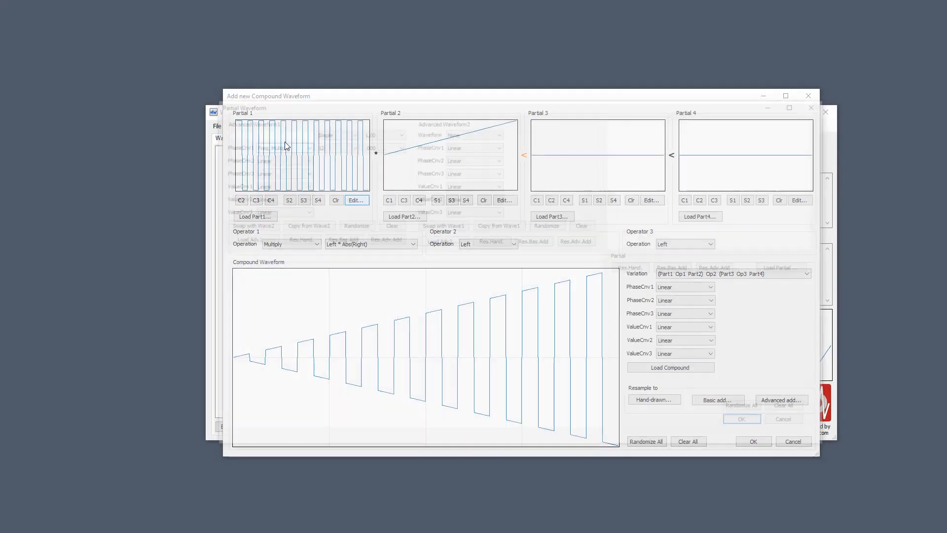
scroll(322, 144, "down", 9)
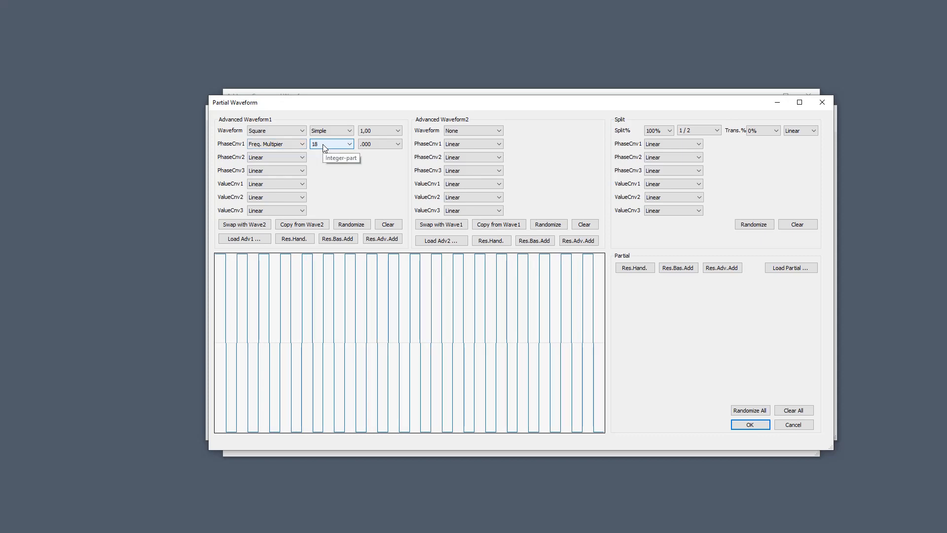
scroll(325, 148, "down", 3)
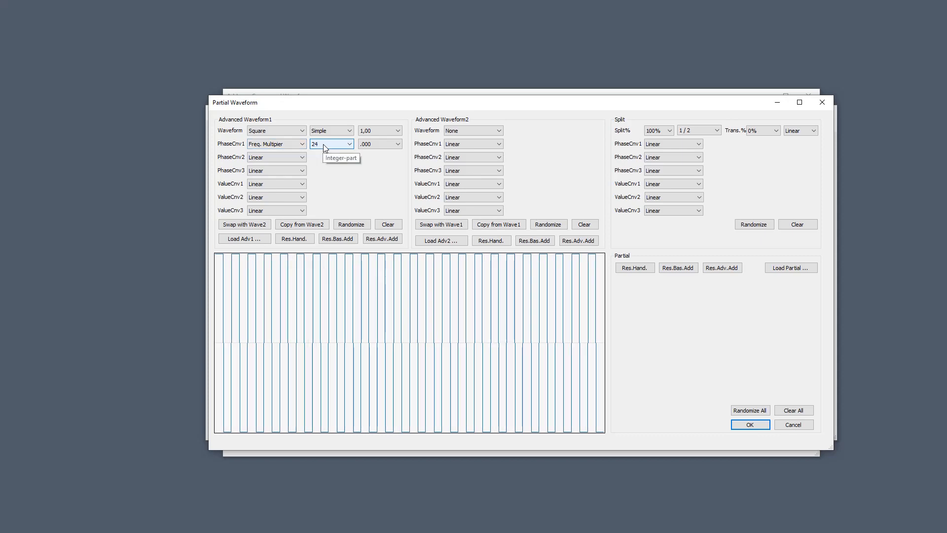
left_click(785, 427)
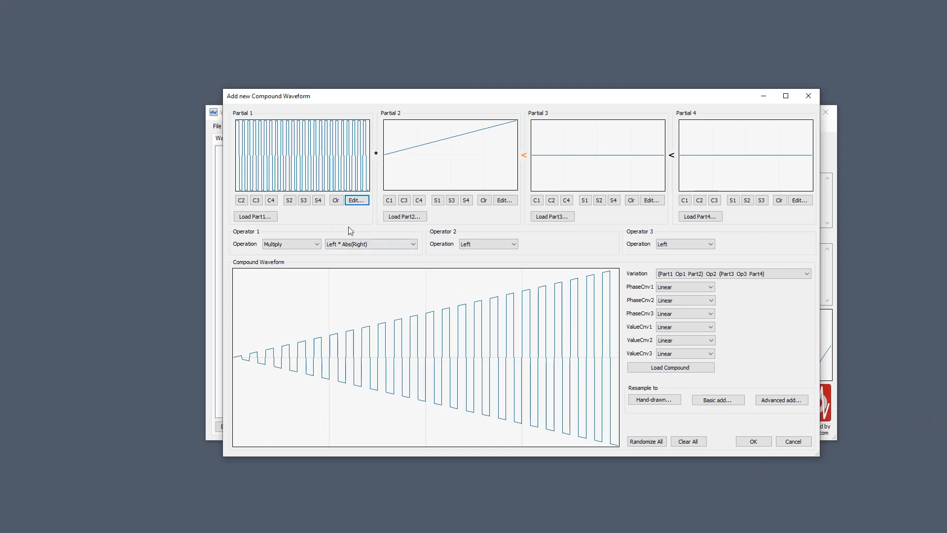
Change Partial 2's Advanced Waveform1 to a Triangle and apply it.
left_click(504, 200)
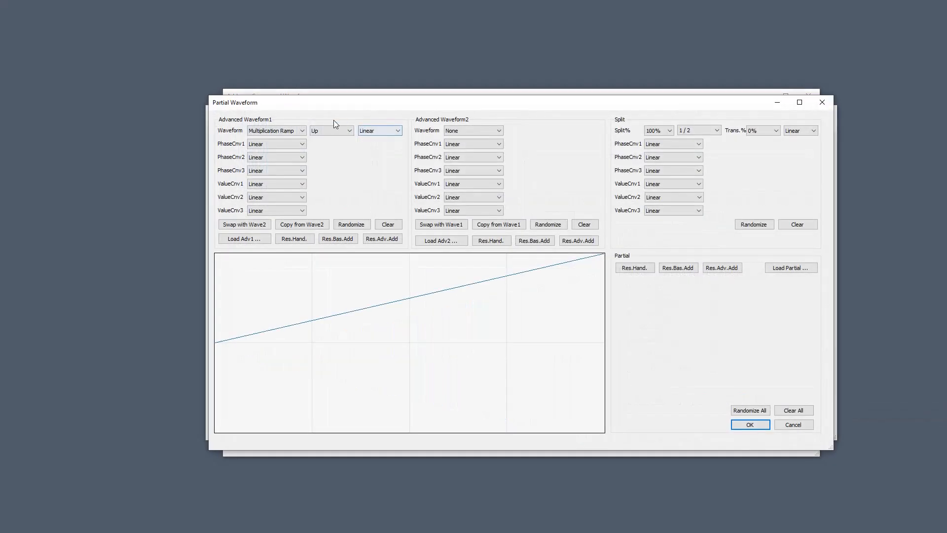
left_click(270, 131)
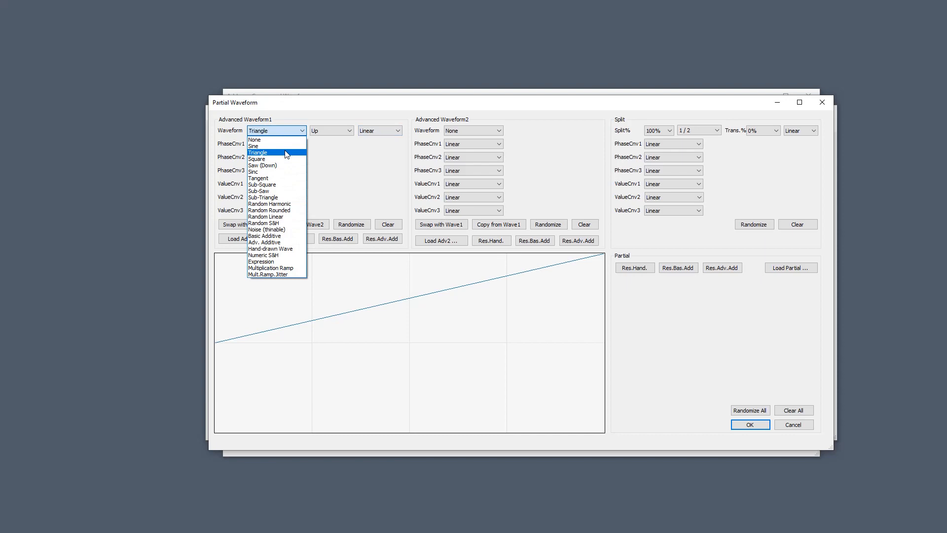
left_click(287, 155)
left_click(753, 425)
Clear Partial 1's Advanced Waveform1, set its waveform to Sine and apply it.
left_click(356, 199)
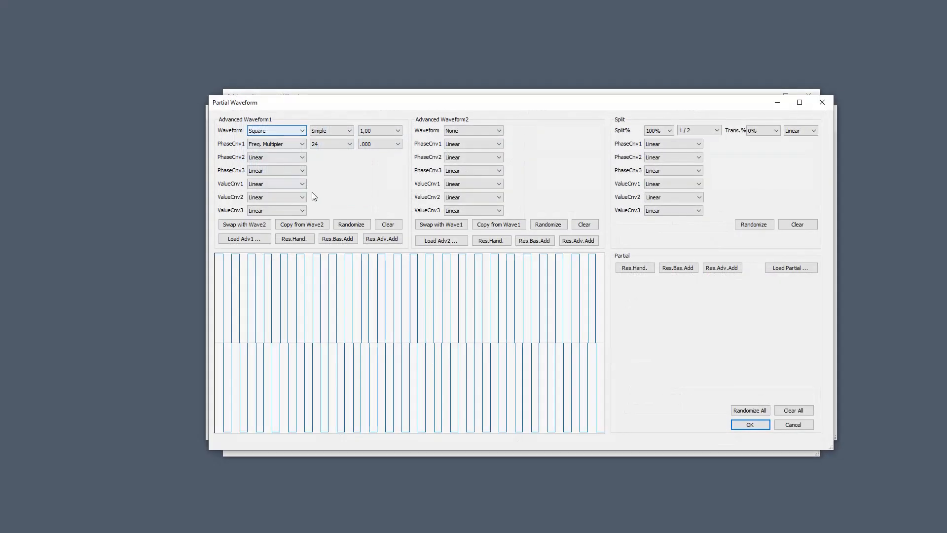
left_click(388, 225)
left_click(298, 131)
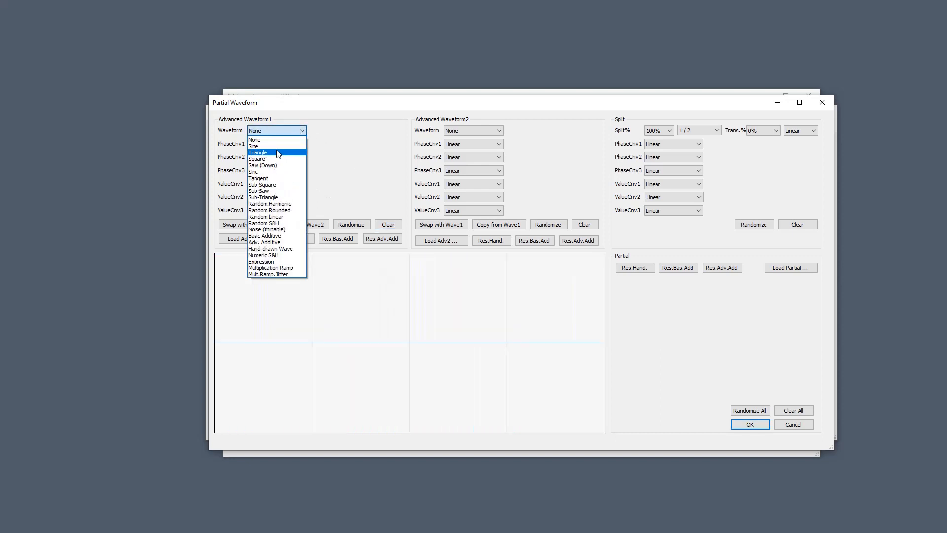
left_click(276, 146)
left_click(750, 425)
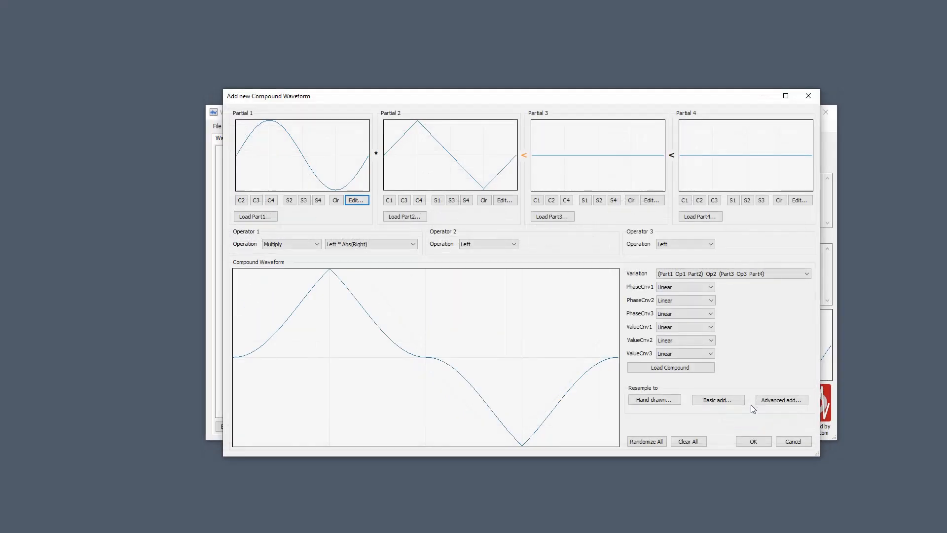
Try Add as Operator 1's operation between Partials 1 and 2, and change it to Subtract.
left_click(289, 244)
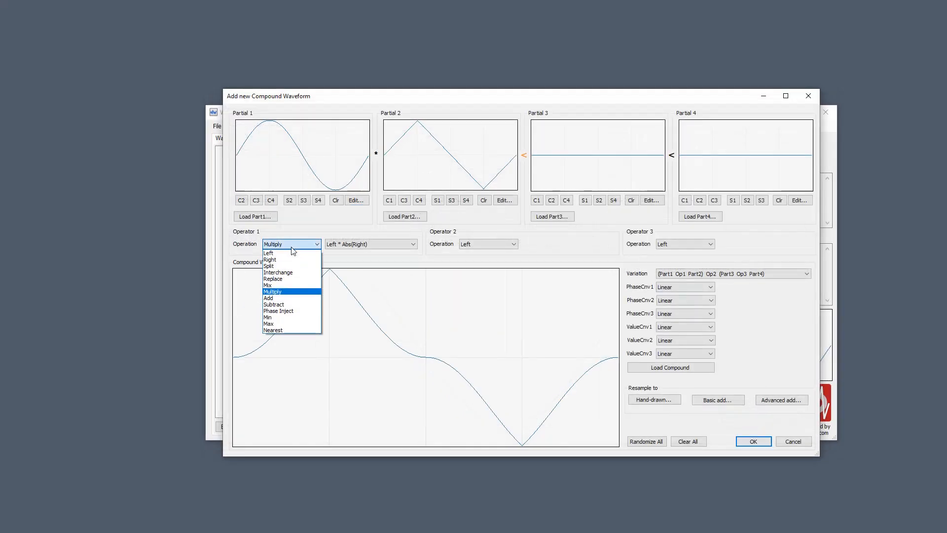
left_click(274, 298)
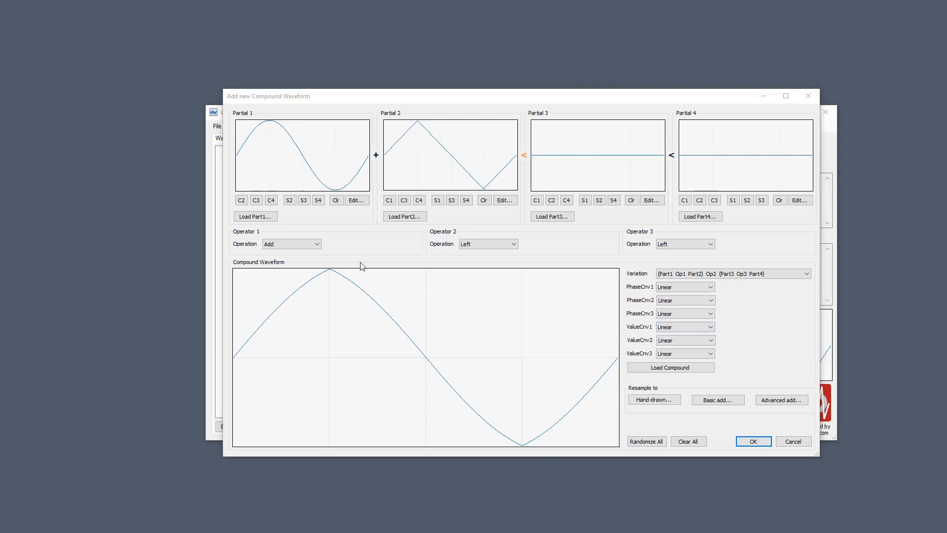
left_click(313, 245)
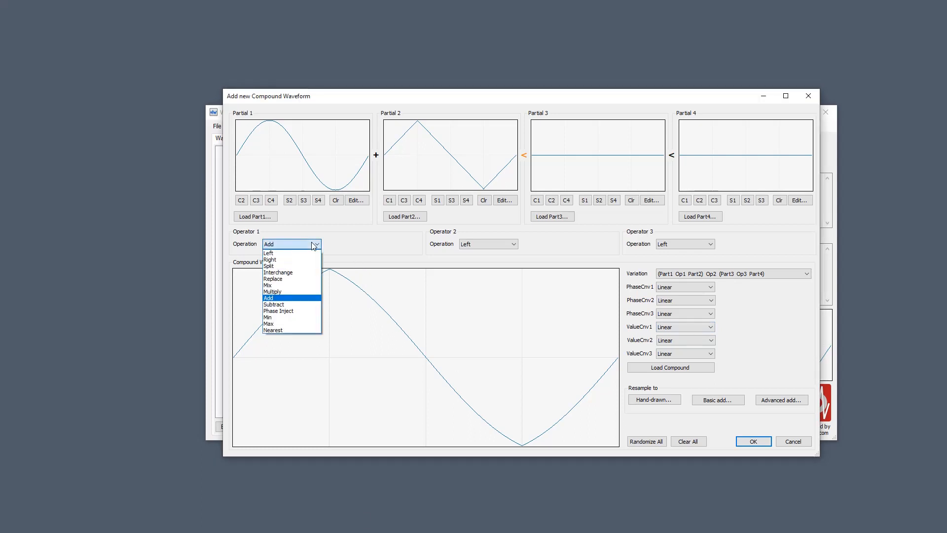
left_click(285, 305)
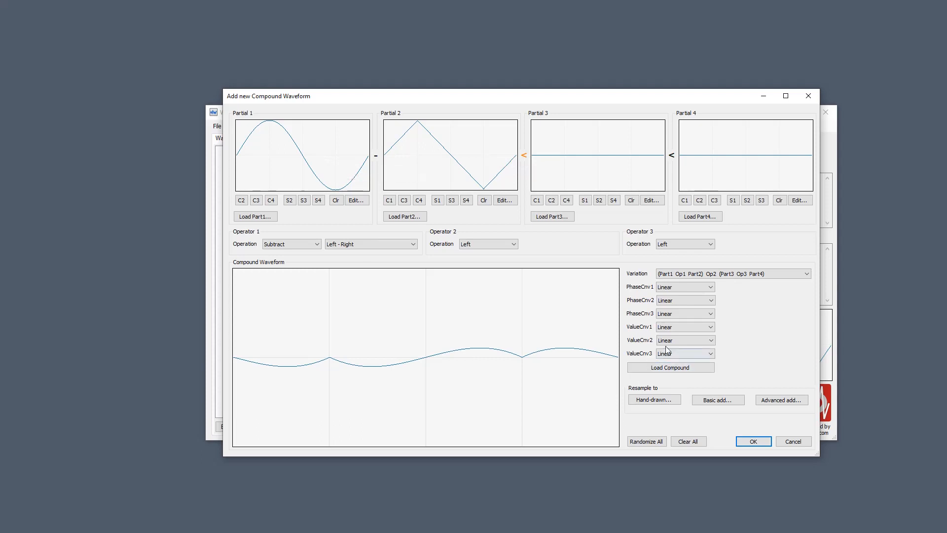
Set the compound waveform's ValueCnv1 to Volume at 500%.
left_click(681, 327)
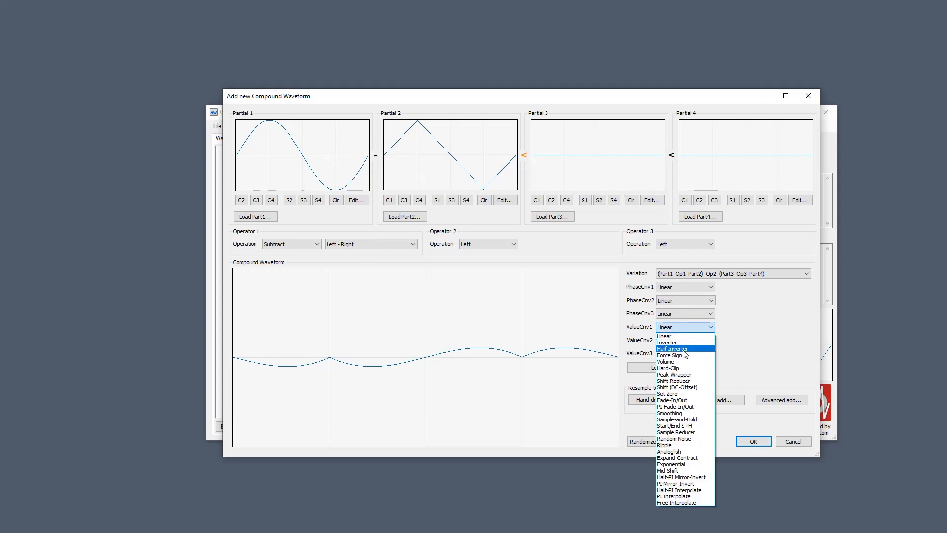
left_click(688, 361)
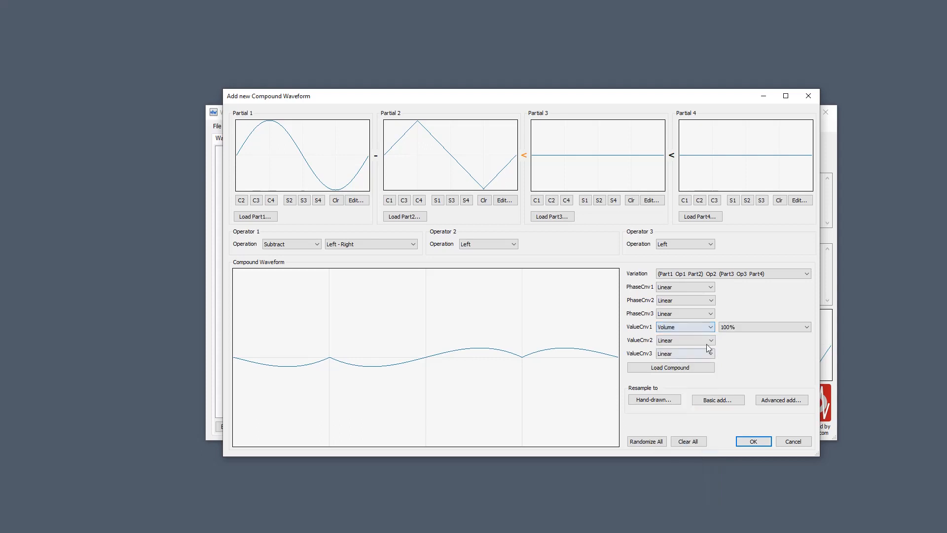
scroll(763, 327, "down", 15)
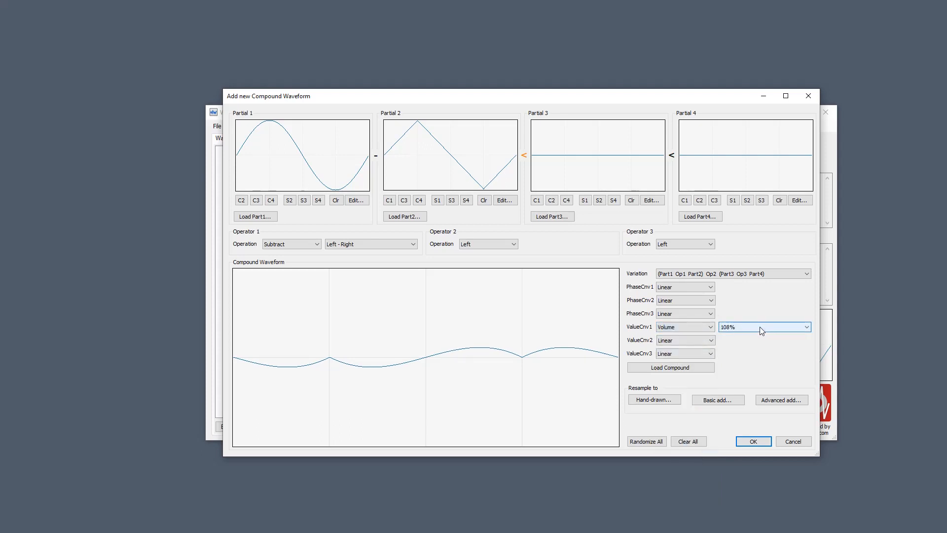
scroll(764, 327, "down", 20)
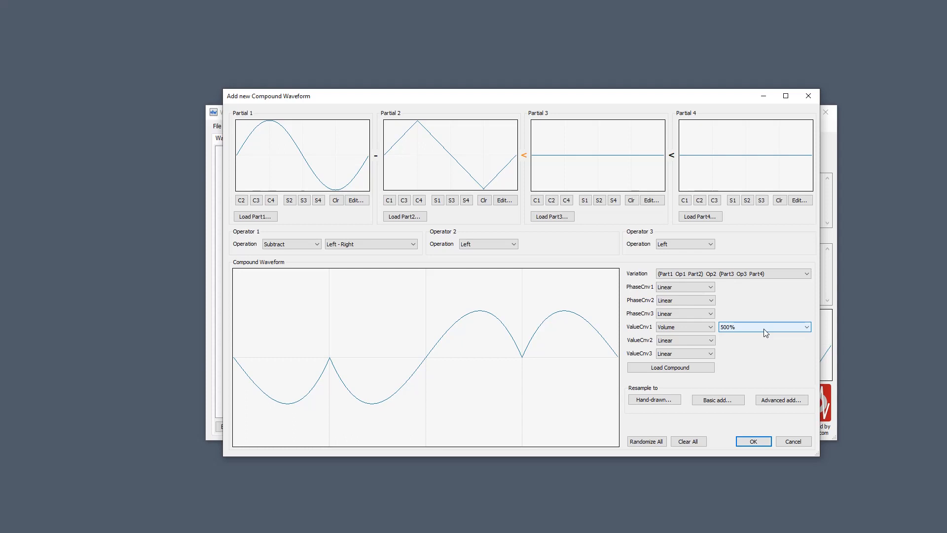
left_click(711, 327)
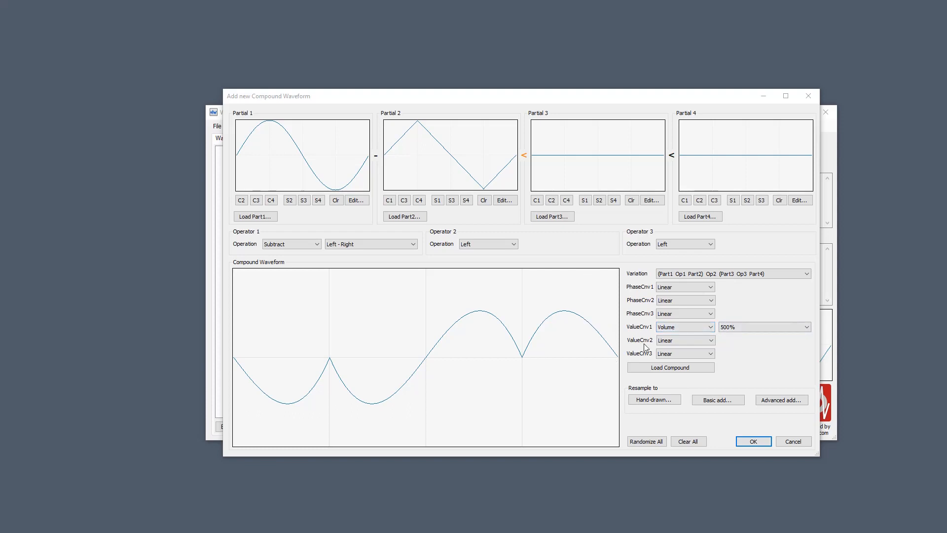
Set the compound waveform's ValueCnv2 to Volume and adjust it to 189%, just below clipping.
left_click(674, 341)
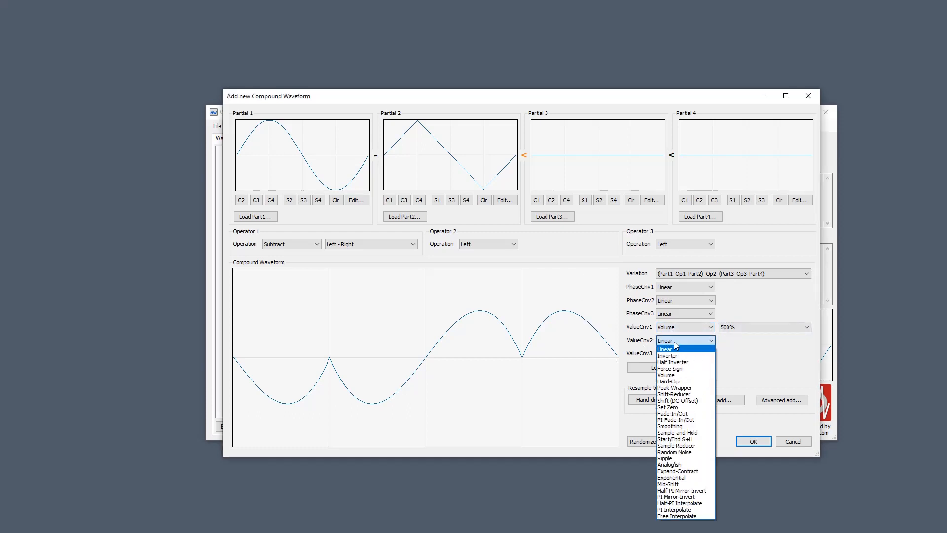
left_click(690, 374)
scroll(746, 339, "down", 3)
scroll(747, 339, "down", 5)
scroll(747, 338, "down", 7)
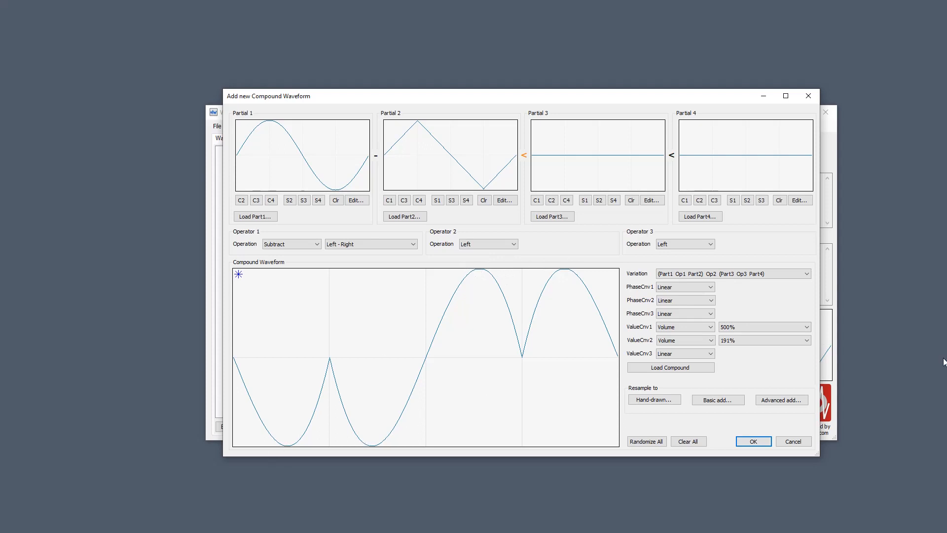
scroll(765, 342, "up", 1)
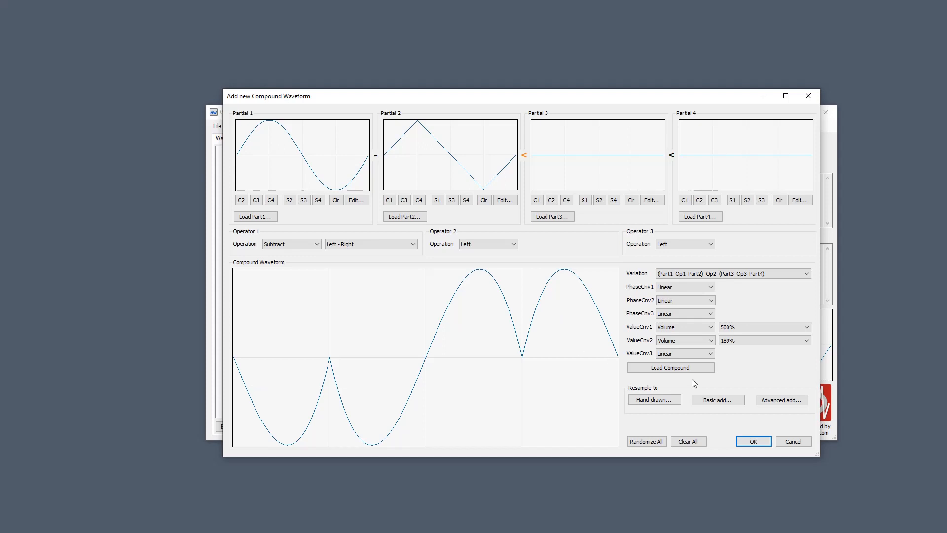
Reset ValueCnv1 and ValueCnv2 of the compound waveform to Linear and change Operator 1's operation to Phase Inject.
left_click(681, 344)
left_click(680, 353)
left_click(676, 328)
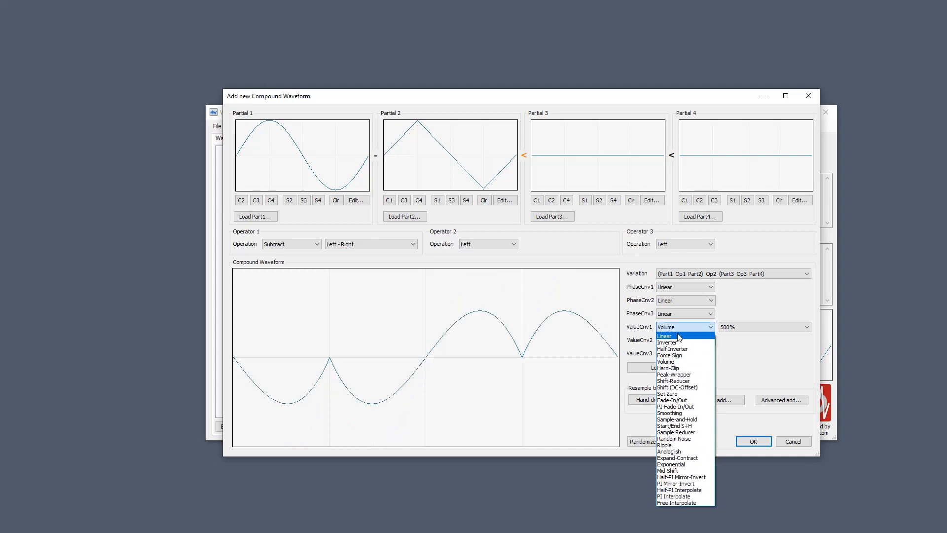
left_click(678, 337)
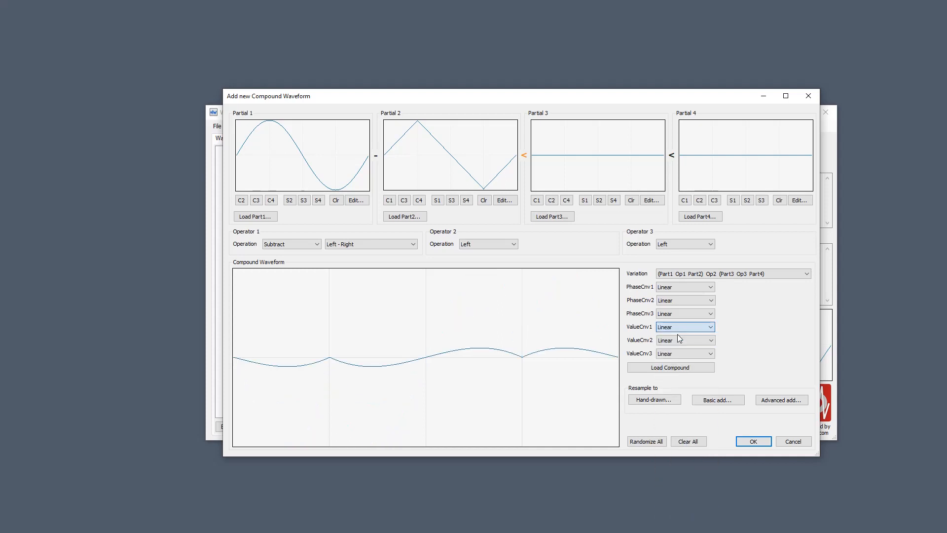
left_click(300, 246)
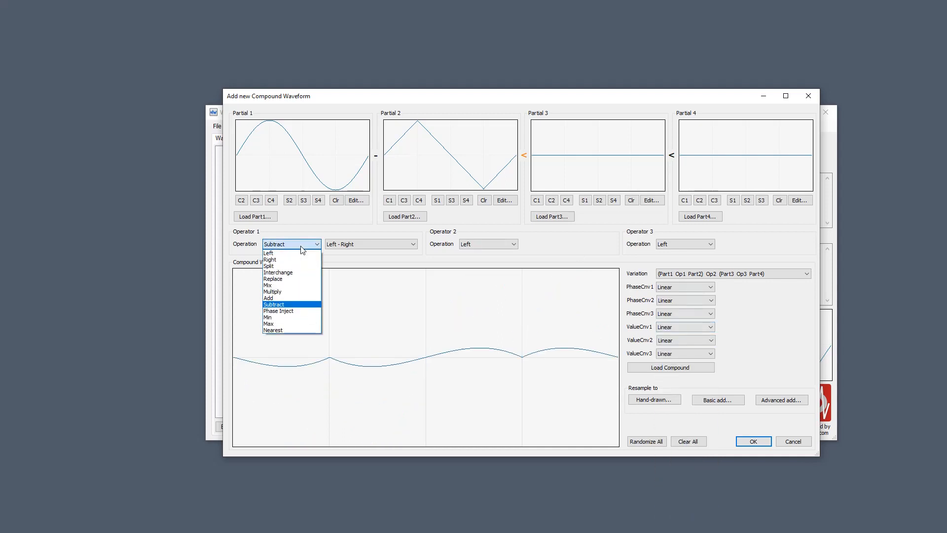
left_click(295, 312)
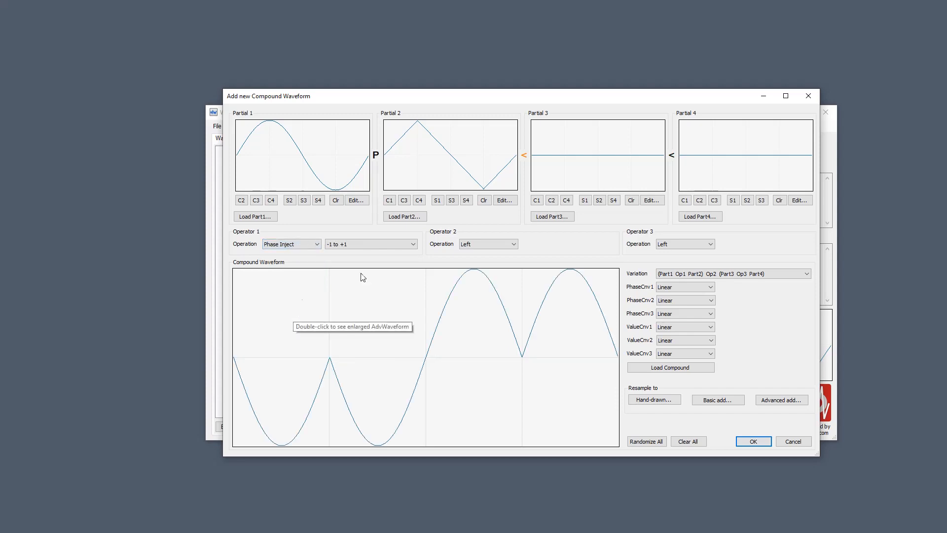
Make Partial 2 a Hand-drawn Wave with a straight line from -1 at 0° to 1 at 360°, and apply it.
left_click(513, 201)
left_click(274, 131)
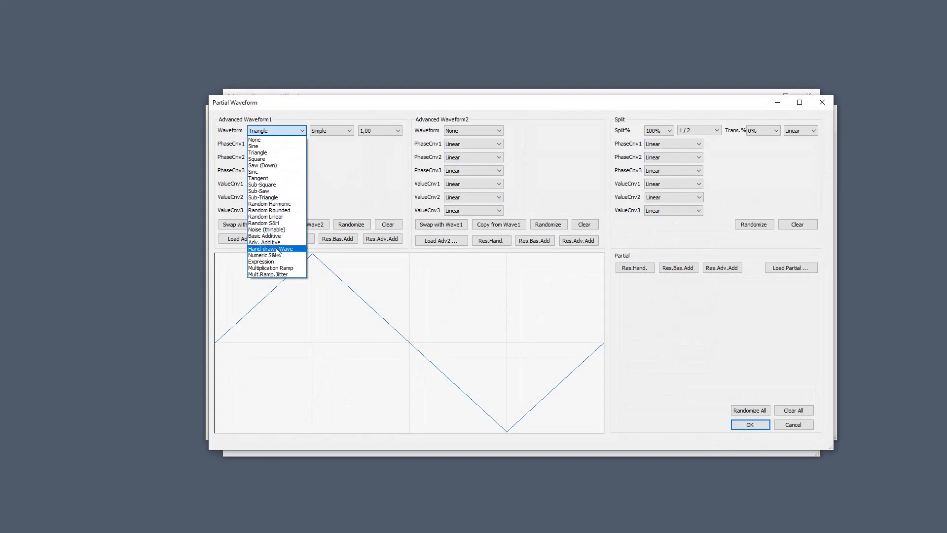
left_click(275, 249)
left_click(330, 131)
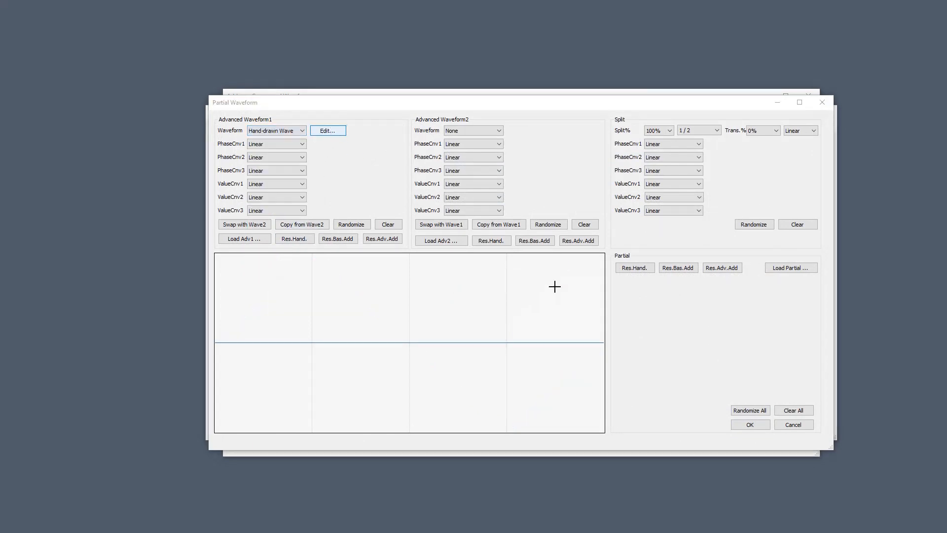
left_click_drag(210, 392, 782, 117)
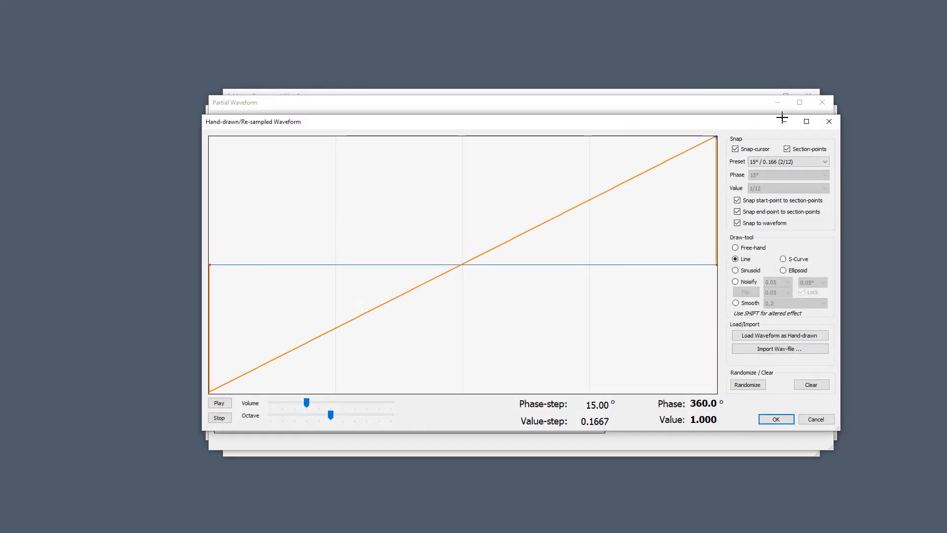
left_click(779, 419)
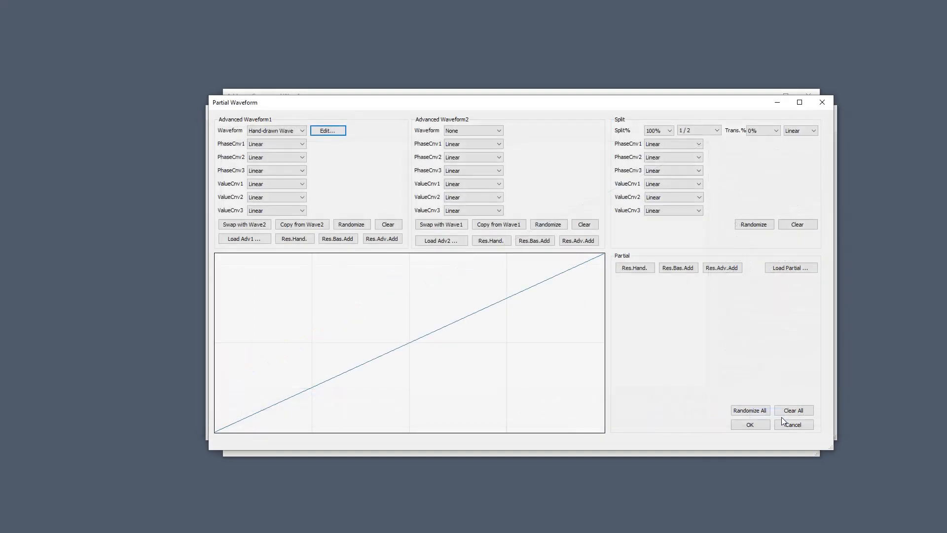
left_click(750, 425)
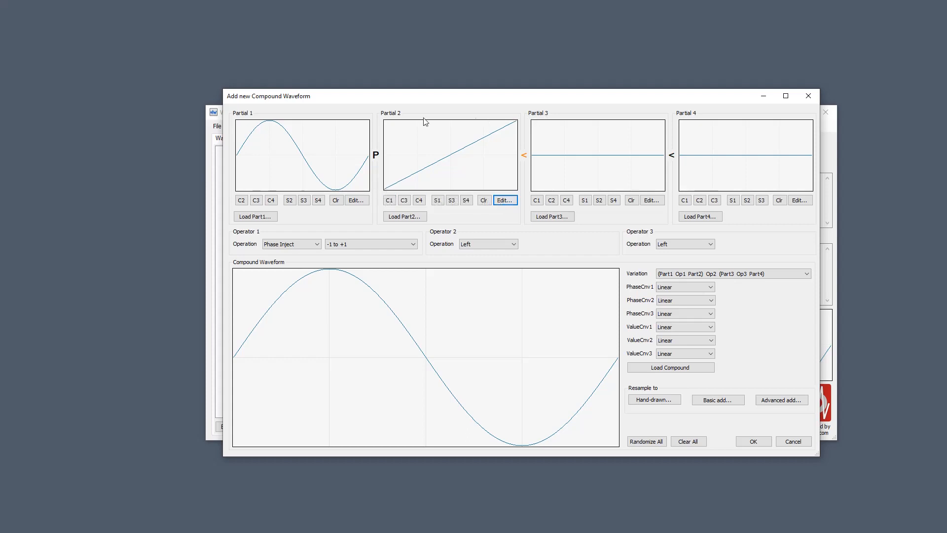
Redraw Partial 2's hand-drawn wave with lines rising from -1 at 0° to 1 at 270° and falling to -1 at 360°, and apply it.
left_click(506, 199)
left_click(327, 131)
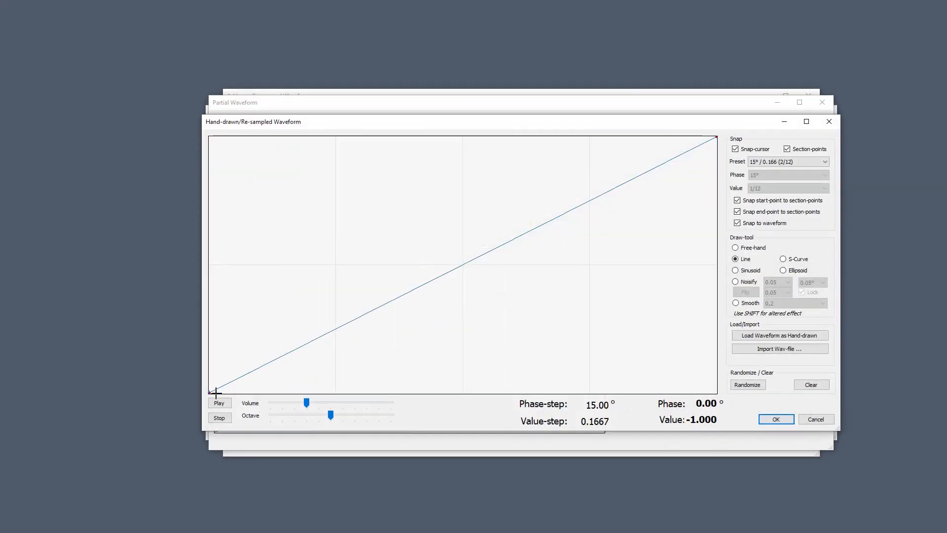
left_click_drag(210, 392, 718, 395)
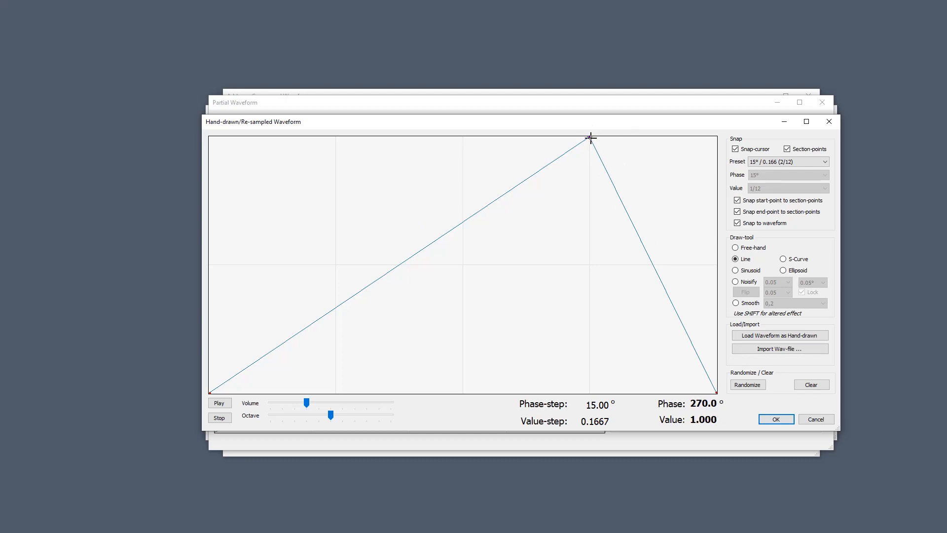
left_click(776, 419)
left_click(762, 427)
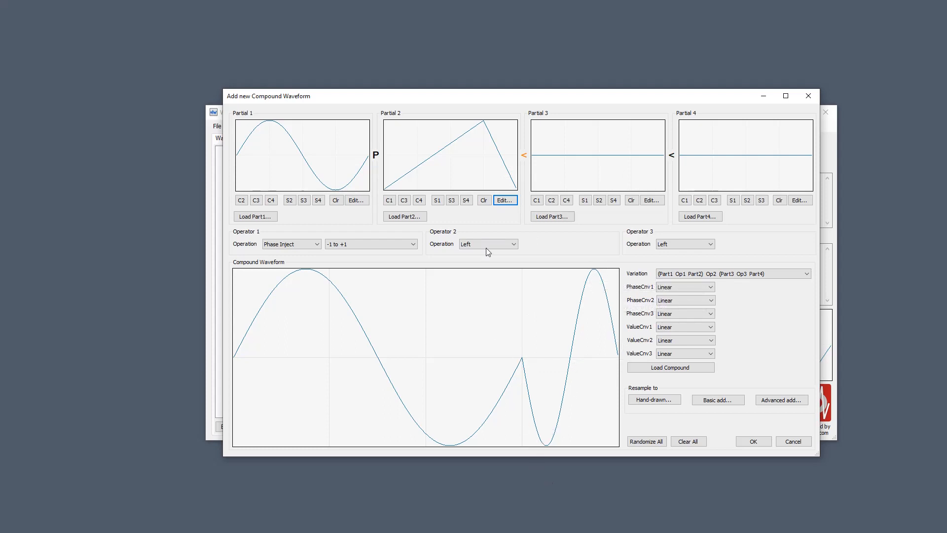
Redraw Partial 2's hand-drawn wave as four lines, each rising from -1 to 1 over 90°, and apply it.
left_click(505, 200)
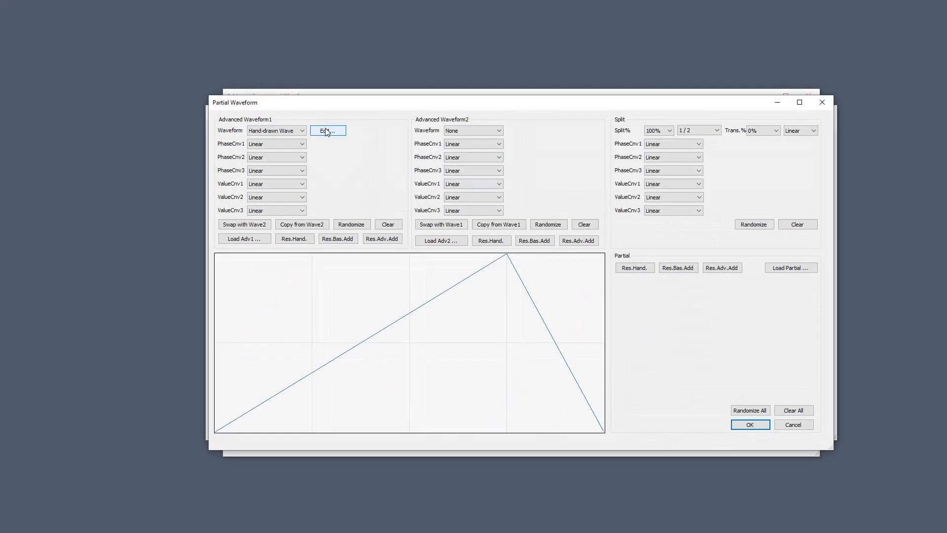
left_click(331, 132)
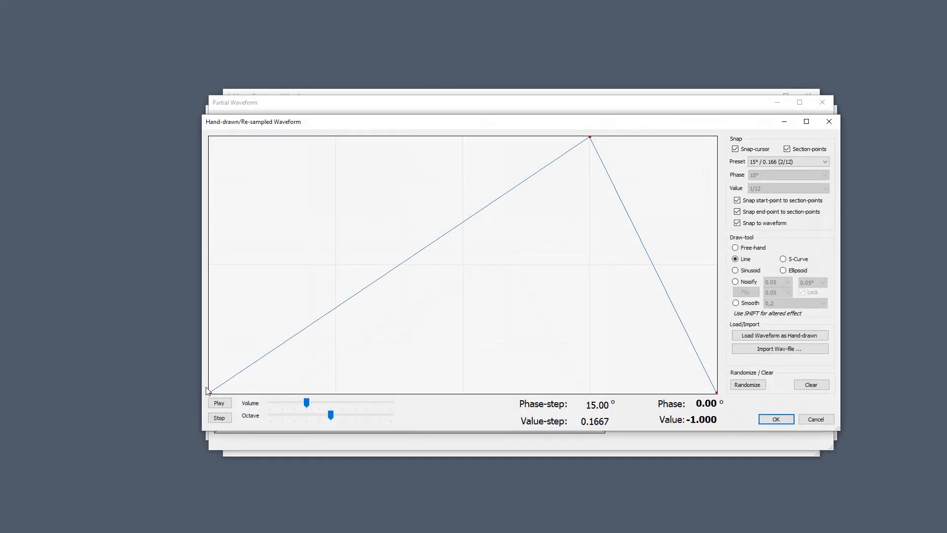
mouse_move(210, 392)
left_mouse_down()
mouse_move(317, 197)
mouse_move(341, 133)
left_mouse_up()
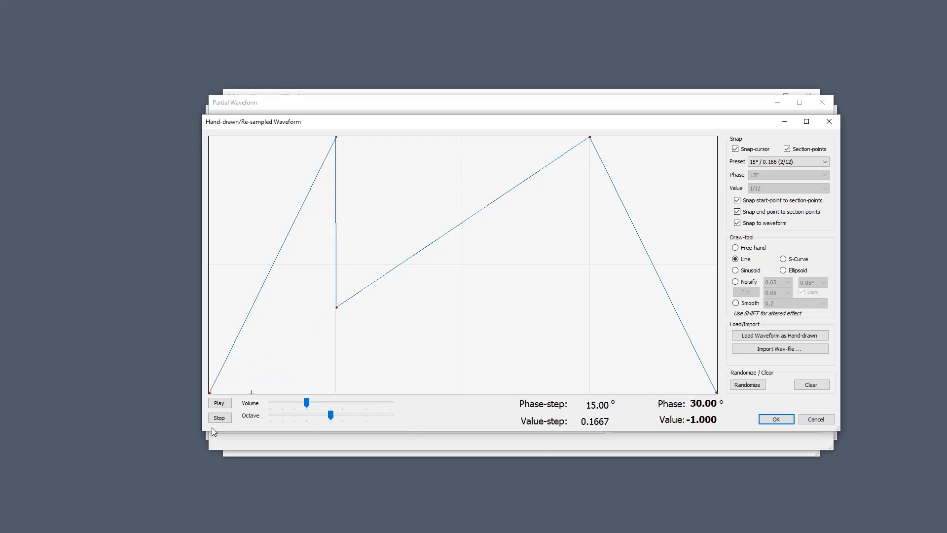
left_click_drag(337, 392, 466, 139)
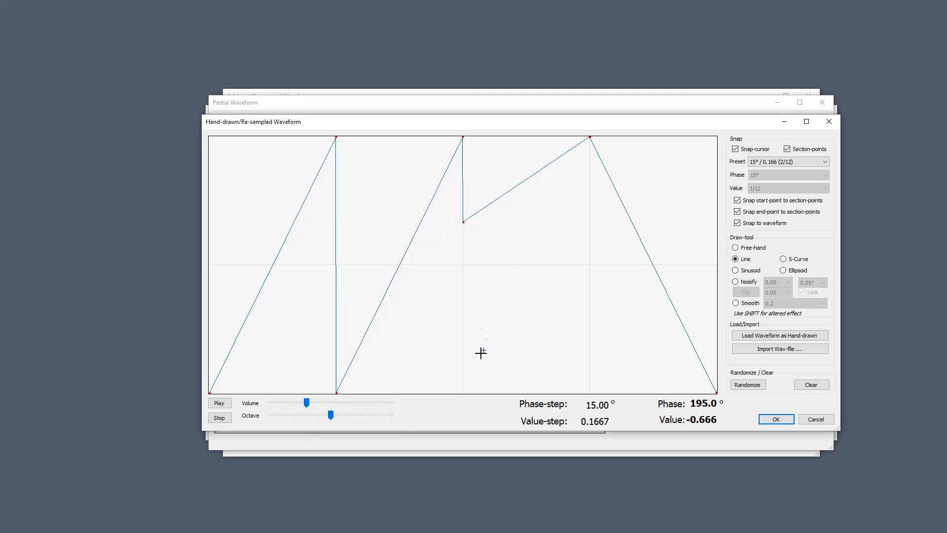
mouse_move(465, 391)
left_mouse_down()
mouse_move(594, 157)
mouse_move(589, 137)
left_mouse_up()
left_click_drag(588, 391, 716, 138)
left_click(776, 419)
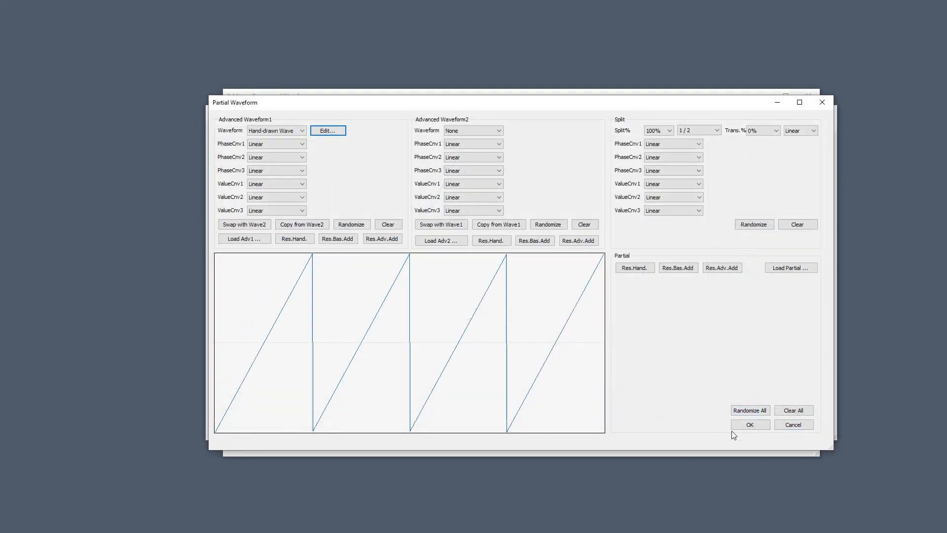
left_click(750, 425)
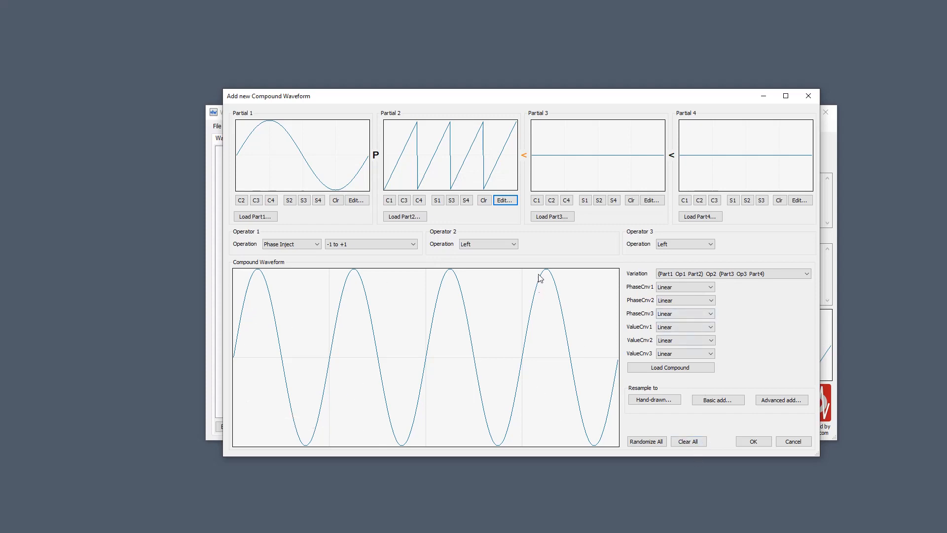
Redraw the second ramp of Partial 2's hand-drawn wave as an S-Curve from -1 at 90° to 1 at 180°.
left_click(511, 203)
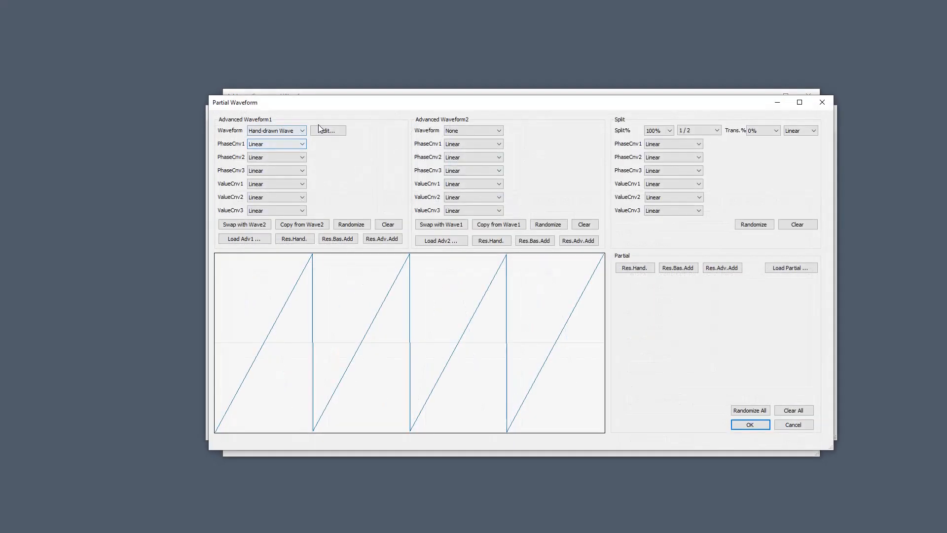
left_click(325, 130)
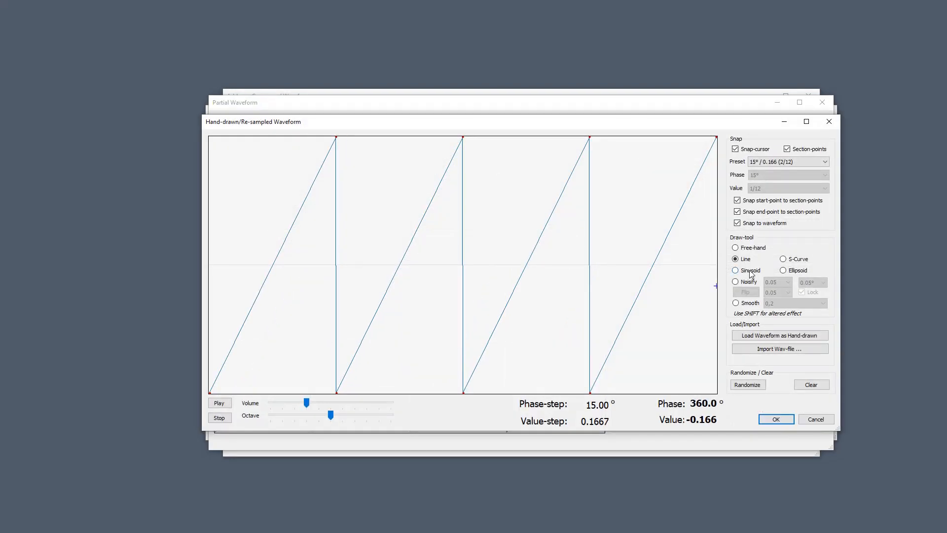
left_click(750, 271)
mouse_move(338, 394)
left_mouse_down()
mouse_move(403, 264)
mouse_move(431, 178)
mouse_move(431, 196)
left_mouse_up()
left_click(794, 262)
mouse_move(338, 394)
left_mouse_down()
mouse_move(437, 156)
mouse_move(468, 128)
left_mouse_up()
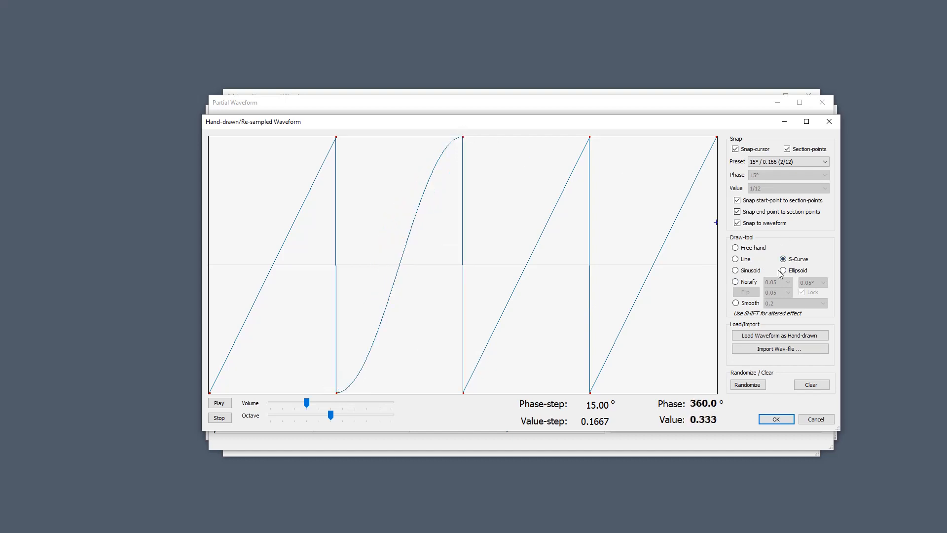
Redraw the ramps over 180–270° and 270–360° as Ellipsoid curves rising from -1 to 1, and apply the wave to Partial 2.
left_click(795, 273)
left_click_drag(464, 391, 589, 128)
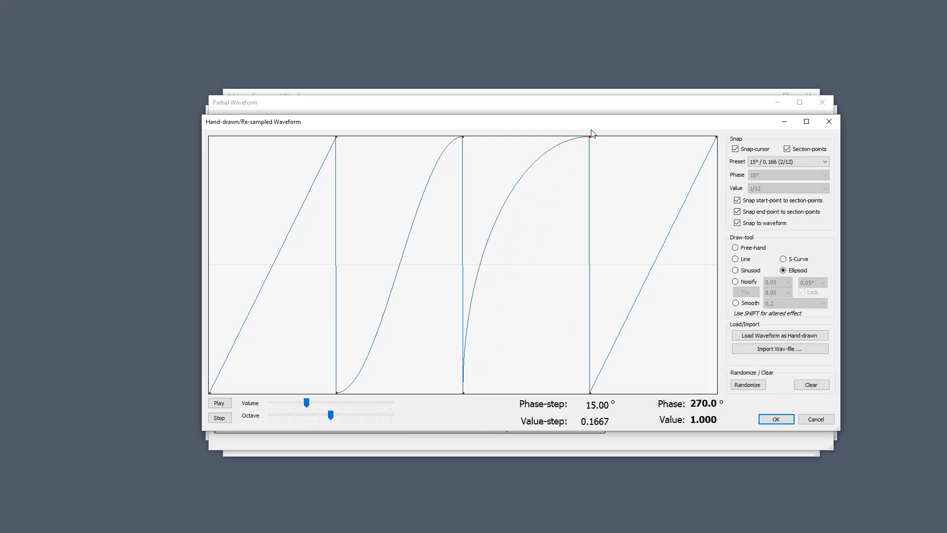
left_click_drag(590, 392, 724, 134)
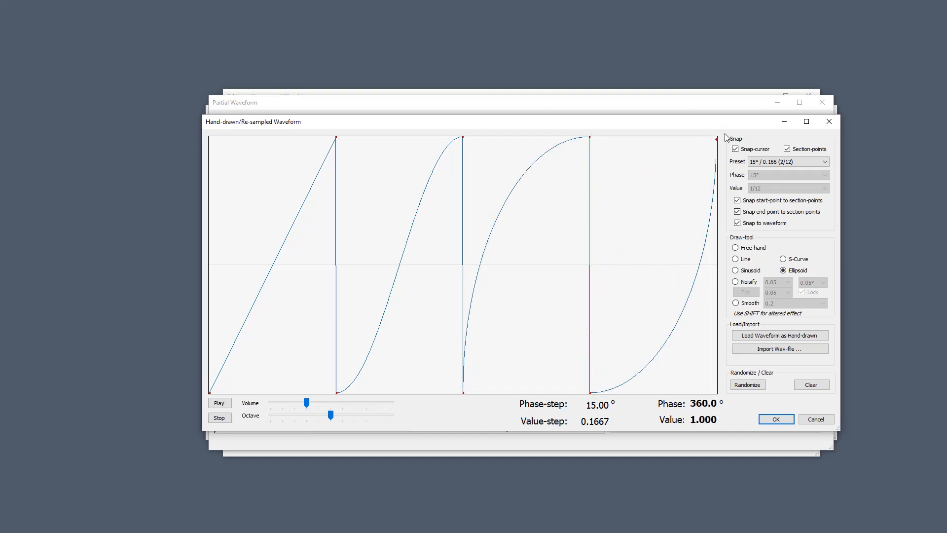
left_click(781, 419)
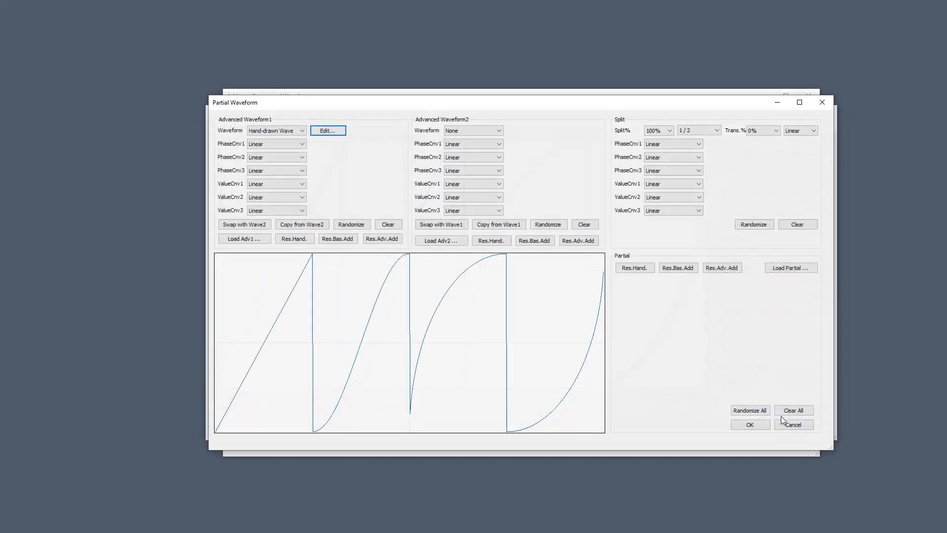
left_click(759, 424)
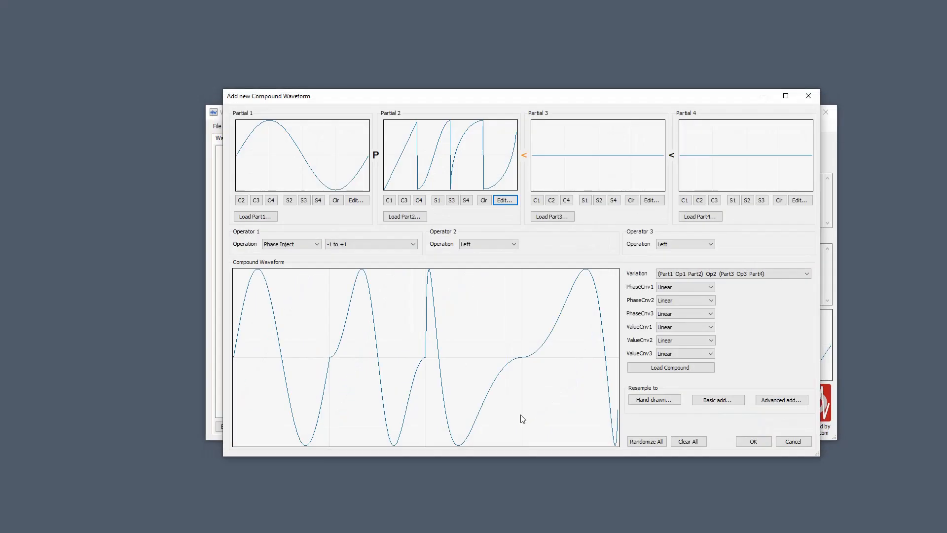
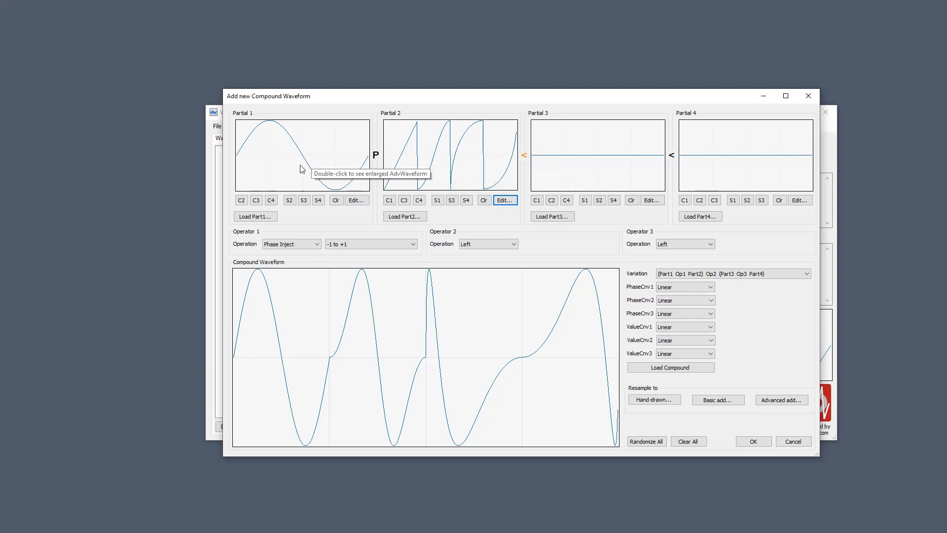
Randomize Partial 2's Advanced Waveform1 and apply it, and repeat this once for a different random wave.
left_click(504, 200)
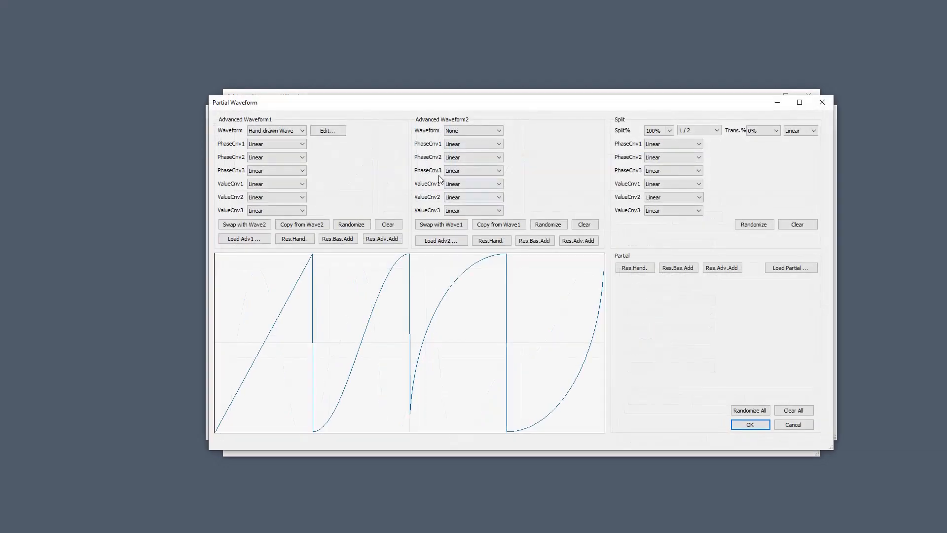
left_click(347, 225)
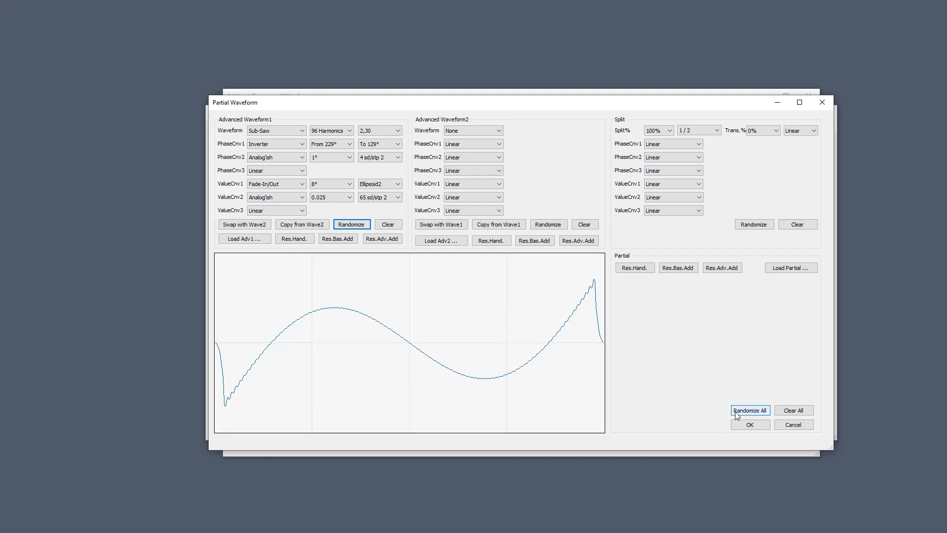
left_click(745, 424)
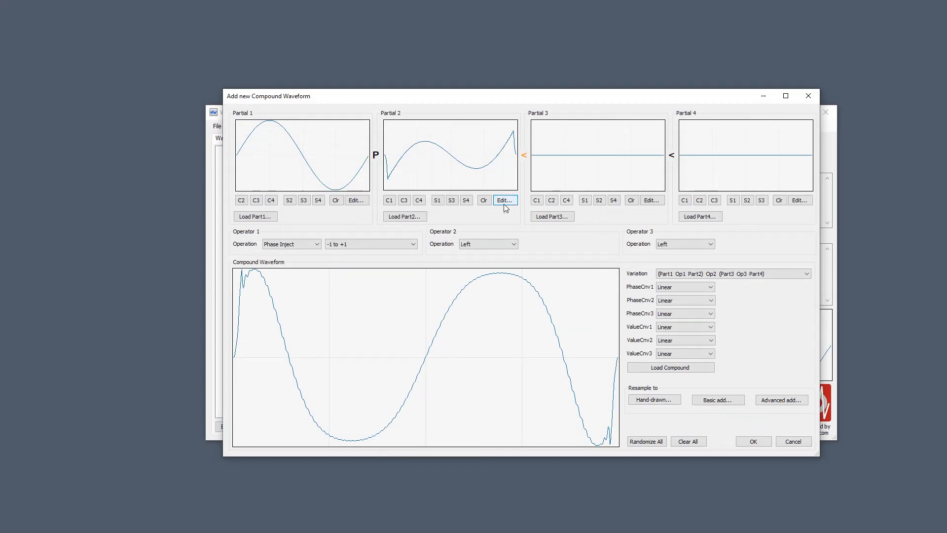
double_click(292, 171)
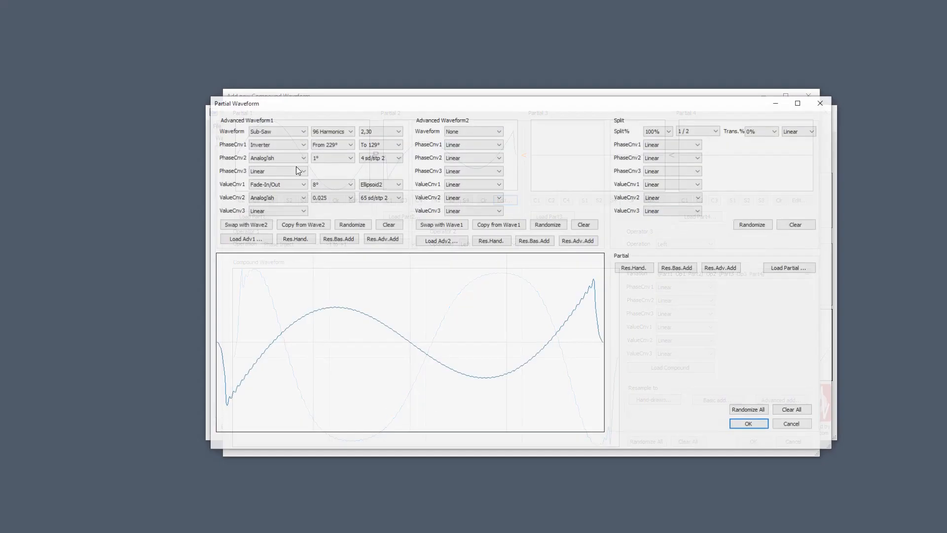
left_click(346, 226)
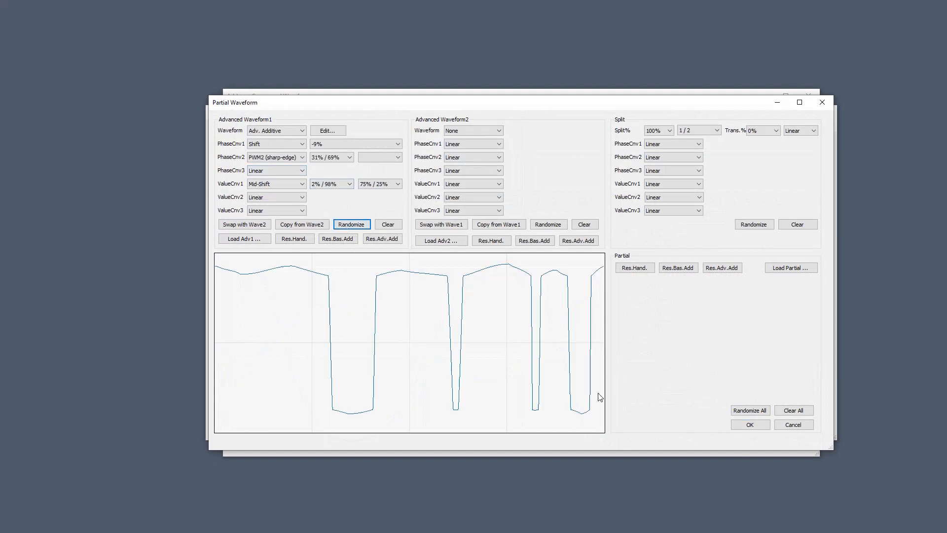
left_click(765, 424)
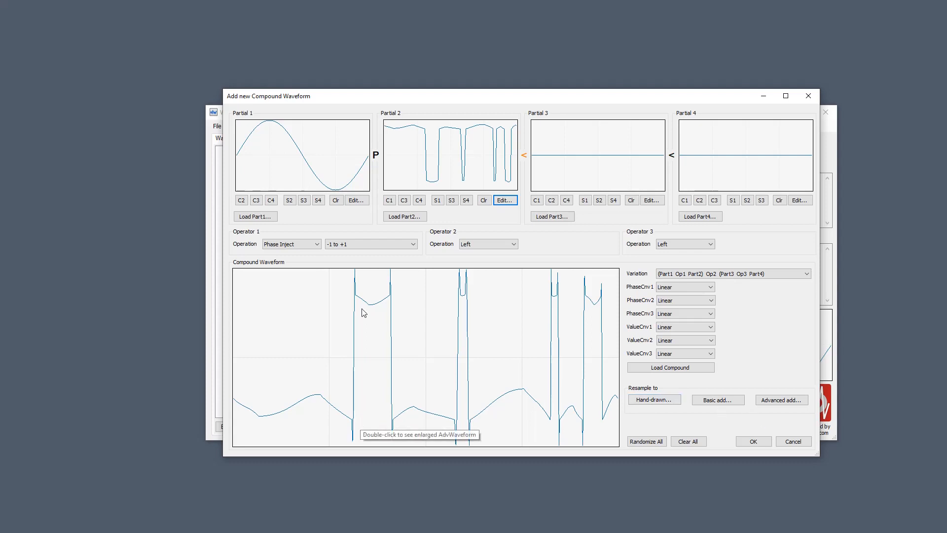
Set the compound waveform's ValueCnv1 to Smoothing with 6° Smooth and 19 Samples.
left_click(679, 328)
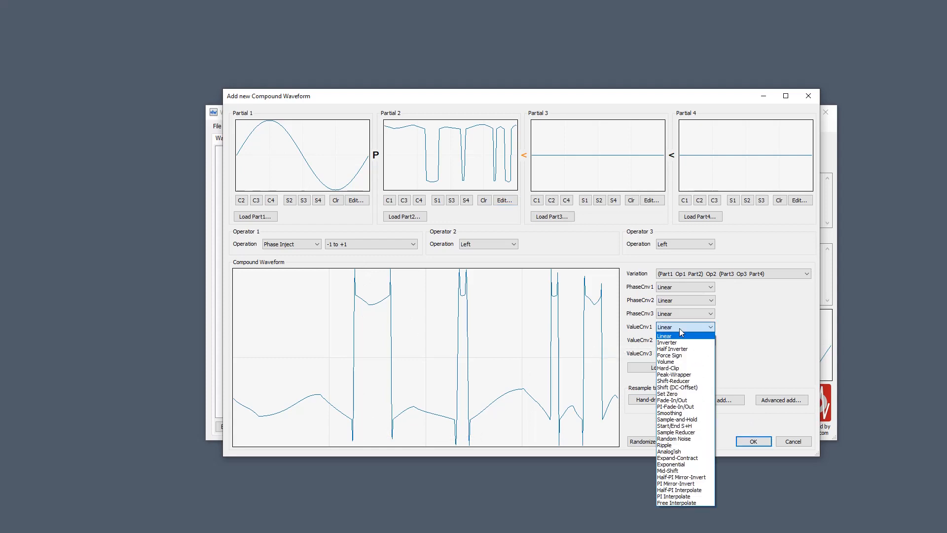
left_click(673, 413)
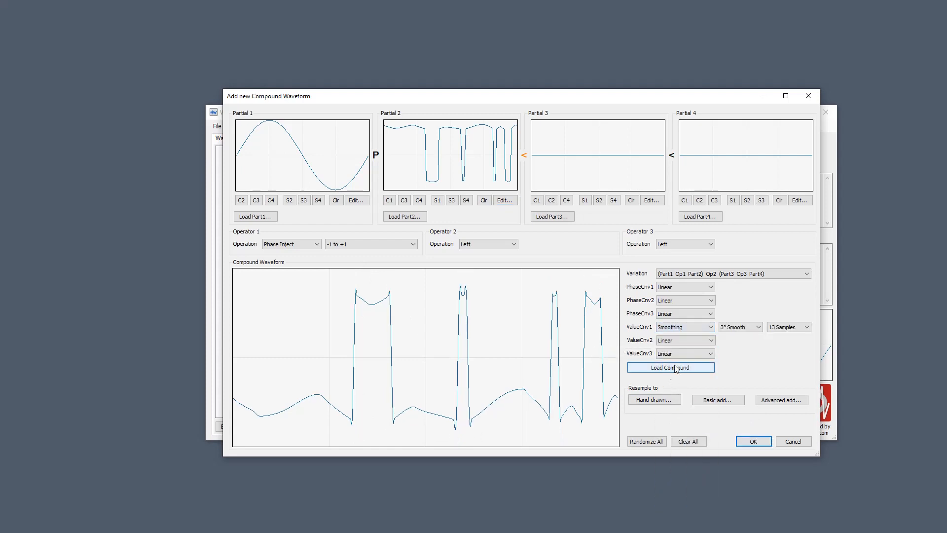
scroll(734, 328, "down", 1)
scroll(735, 328, "down", 1)
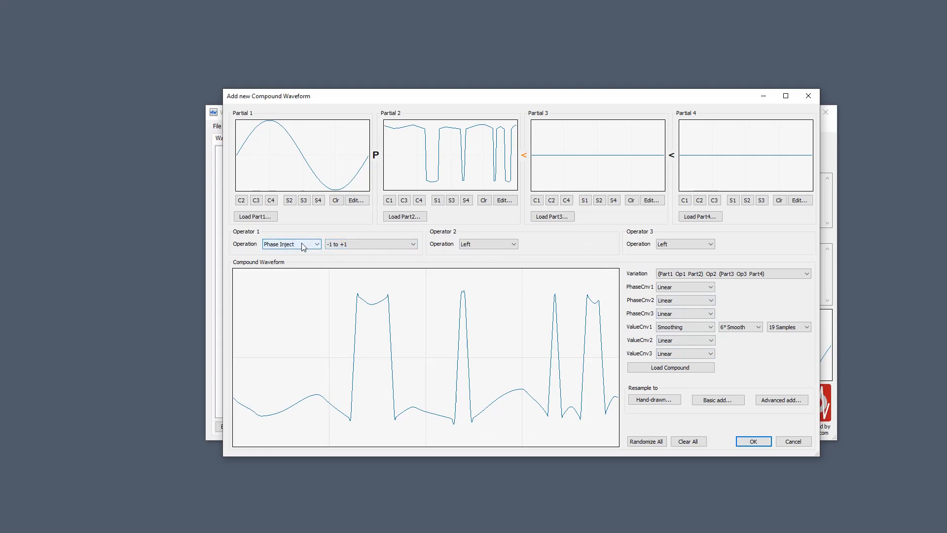
Reset the compound waveform's ValueCnv1 to Linear and Operator 1's operation to Left.
left_click(686, 328)
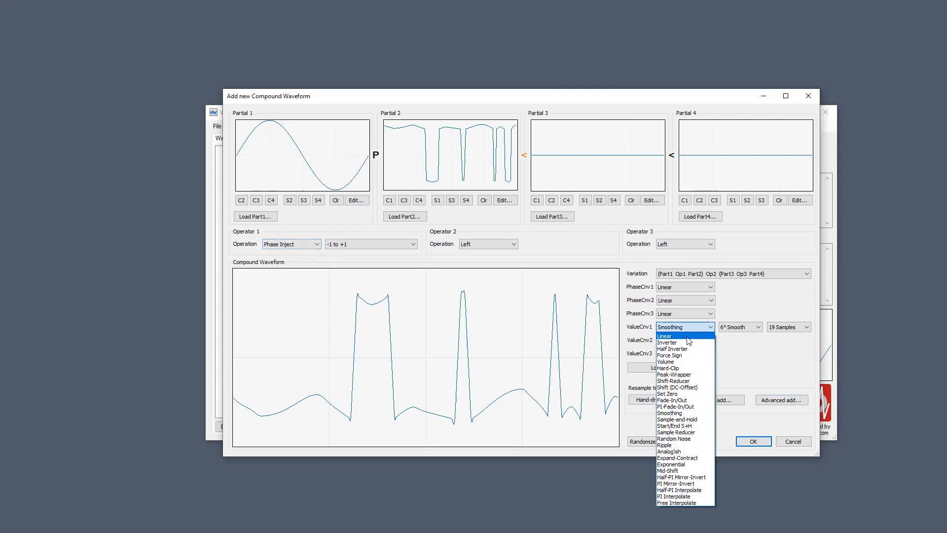
left_click(688, 337)
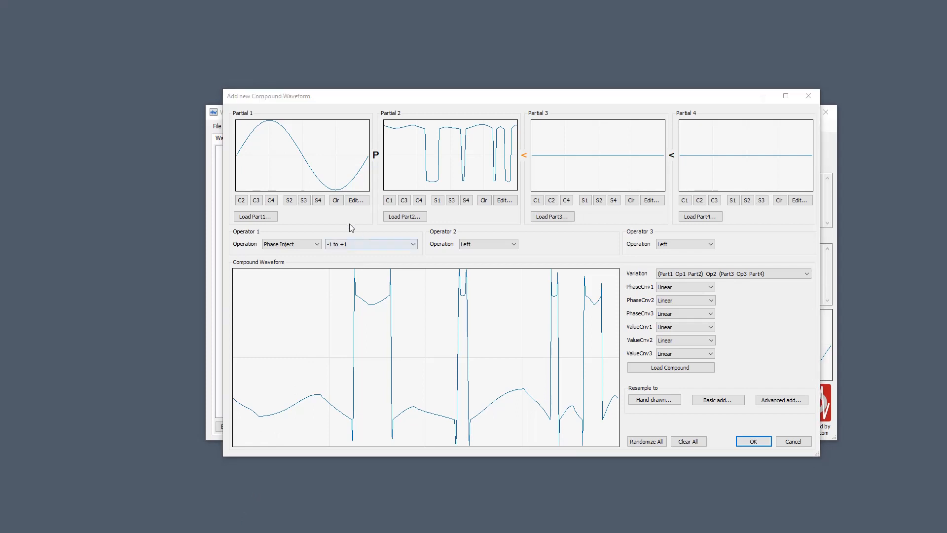
left_click(280, 244)
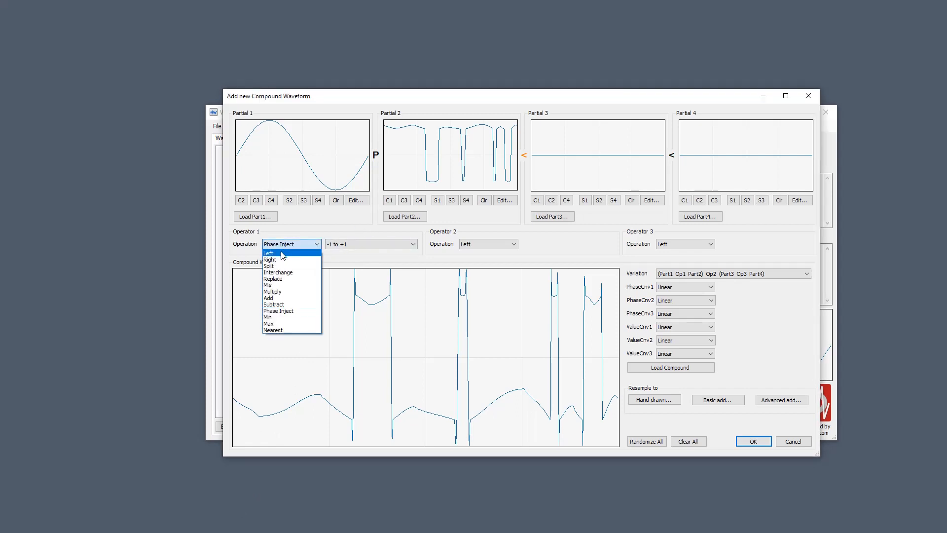
left_click(282, 255)
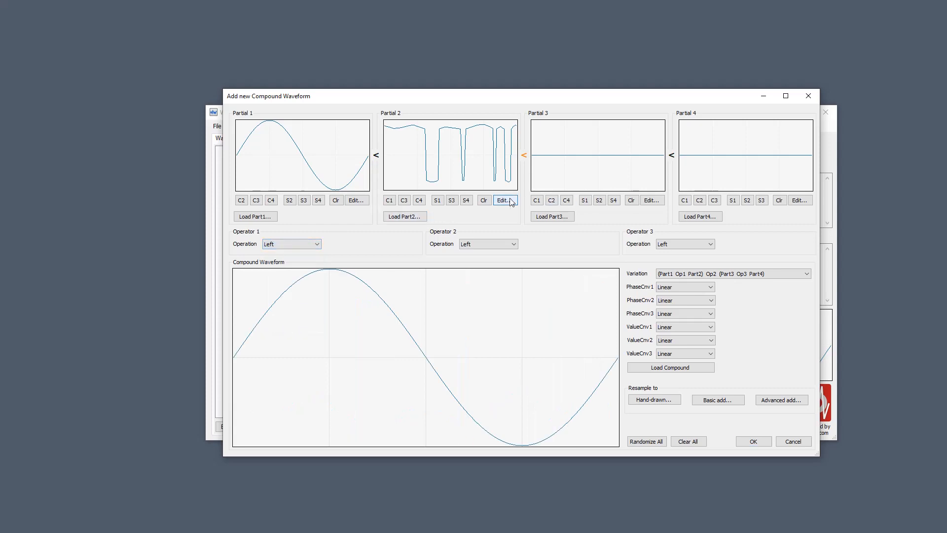
Clear Partial 2's Advanced Waveform1, make it a Simple Saw (Down) wave, and apply it.
left_click(268, 131)
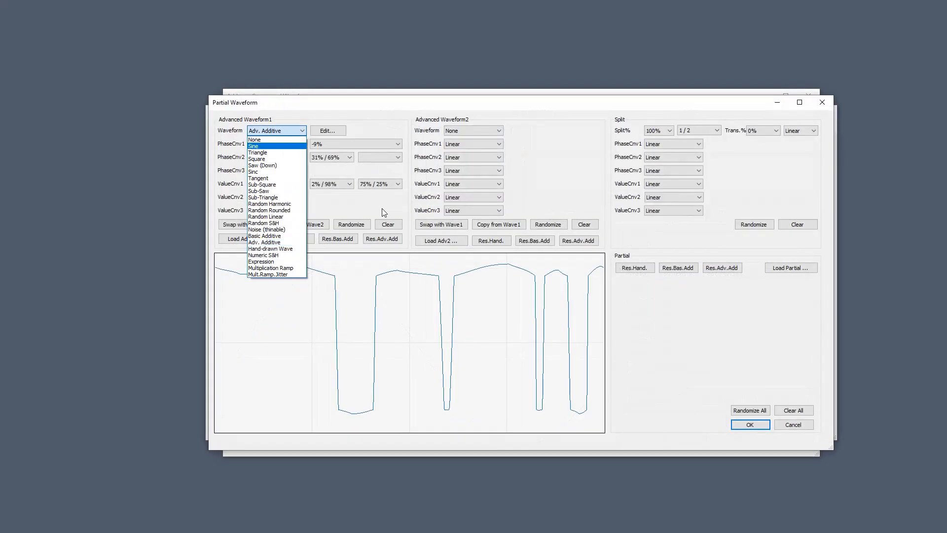
left_click(392, 224)
left_click(392, 226)
left_click(278, 131)
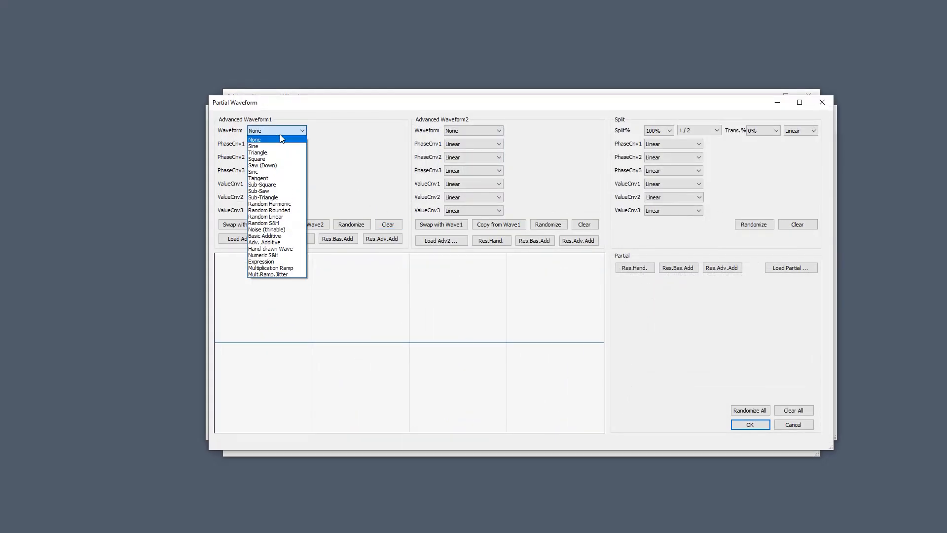
left_click(276, 165)
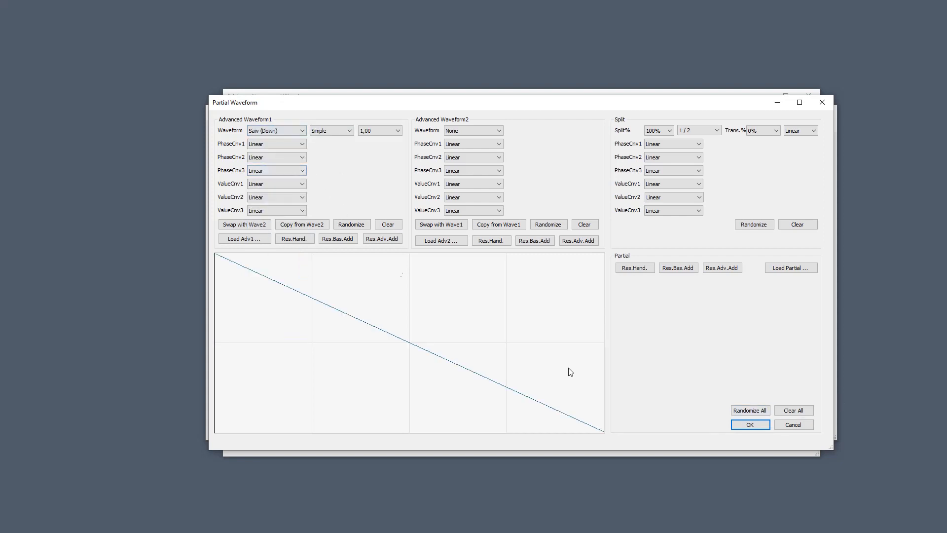
left_click(747, 425)
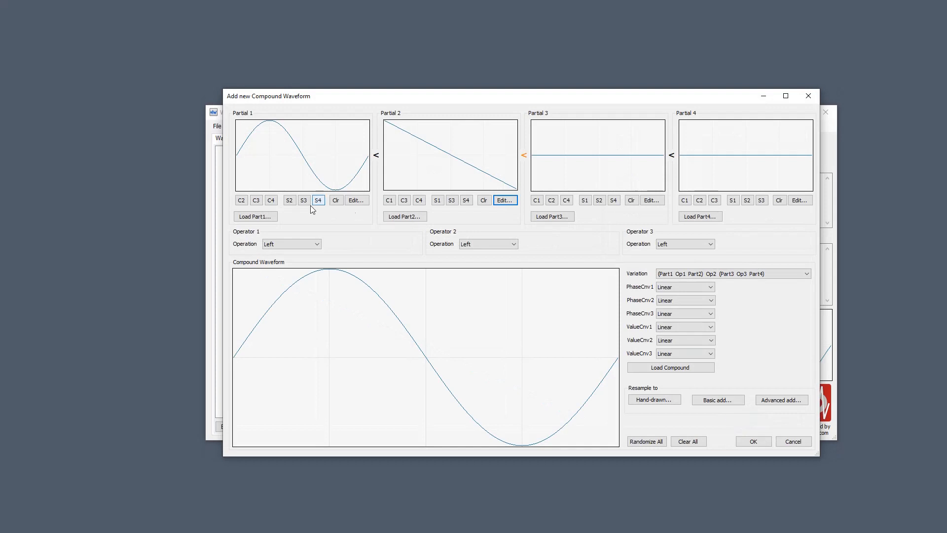
Change Operator 1's operation to Min with the Closest to 0 (Left/Right) option.
left_click(299, 245)
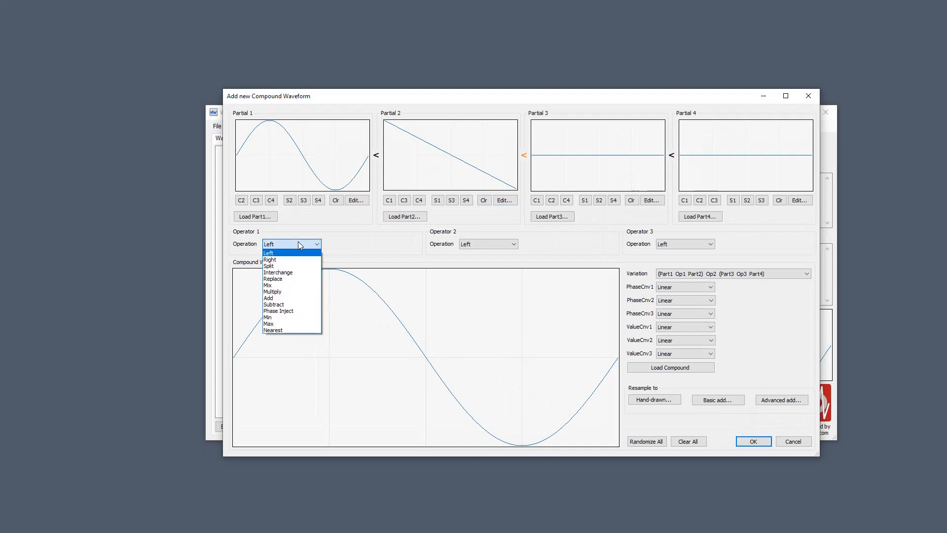
left_click(295, 318)
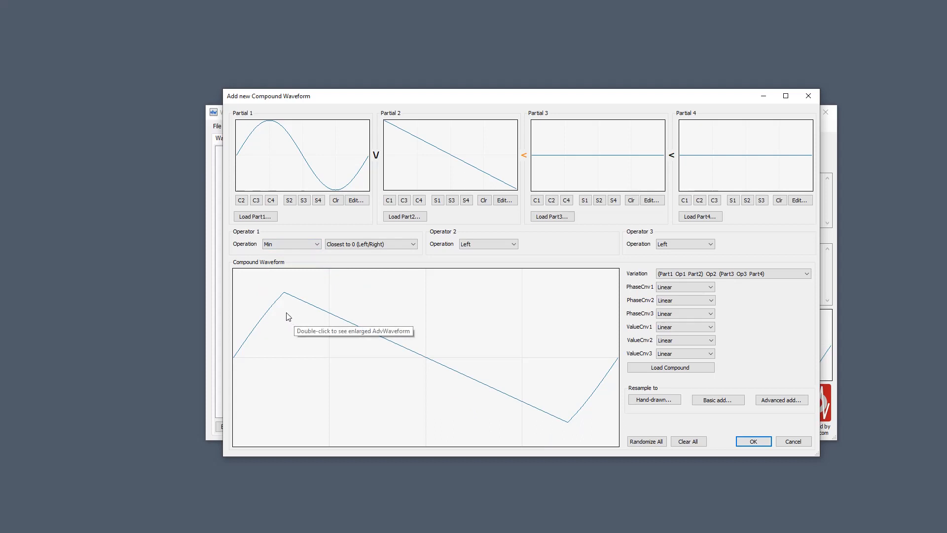
left_click(352, 248)
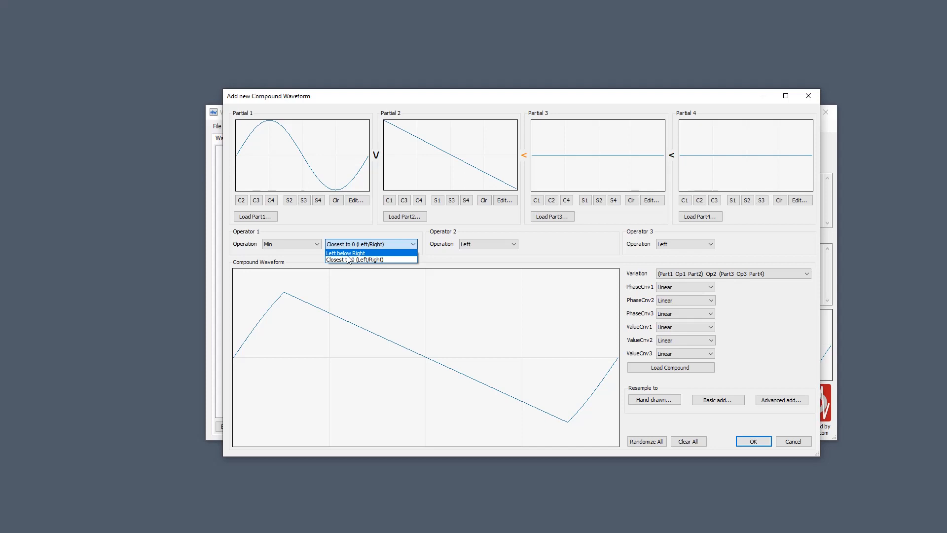
left_click(333, 215)
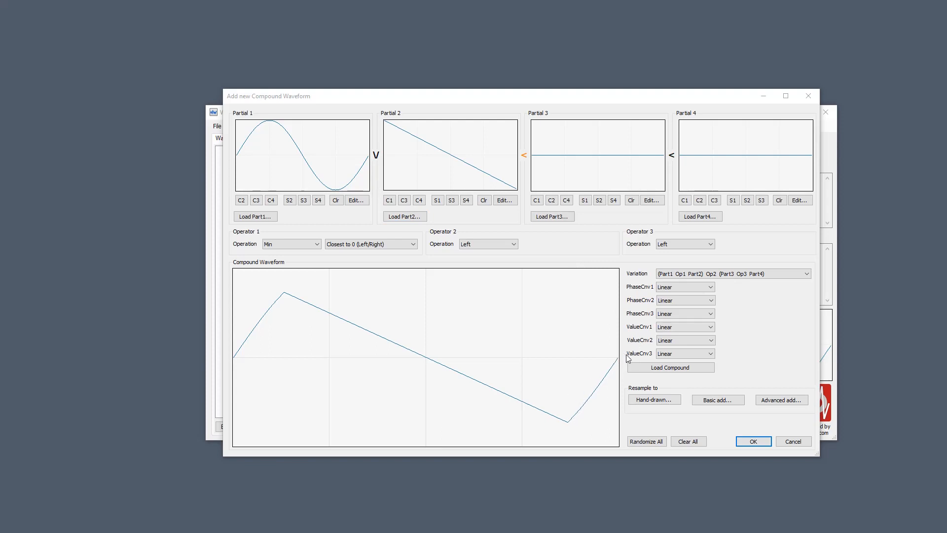
Compare the two option settings of Operator 1's Min operation, ending on Left below Right.
scroll(375, 249, "up", 1)
scroll(375, 249, "down", 1)
scroll(375, 249, "up", 1)
scroll(375, 249, "down", 1)
scroll(376, 249, "up", 1)
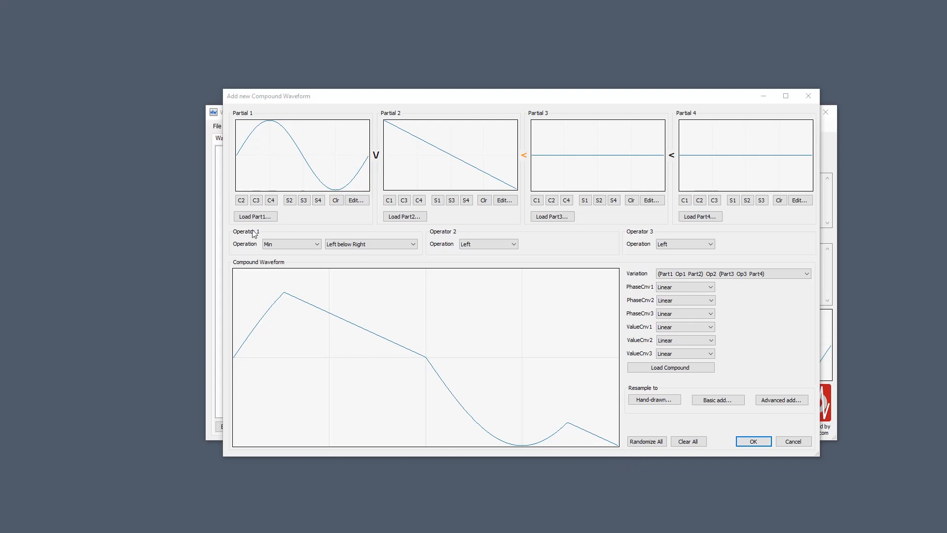
Change Operator 1's operation to Max with the Left above Right option.
left_click(289, 248)
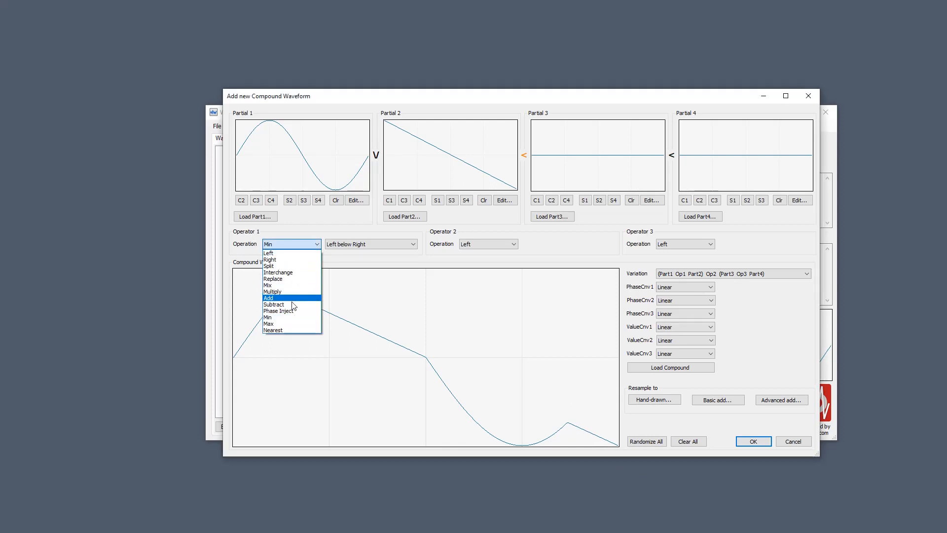
left_click(290, 324)
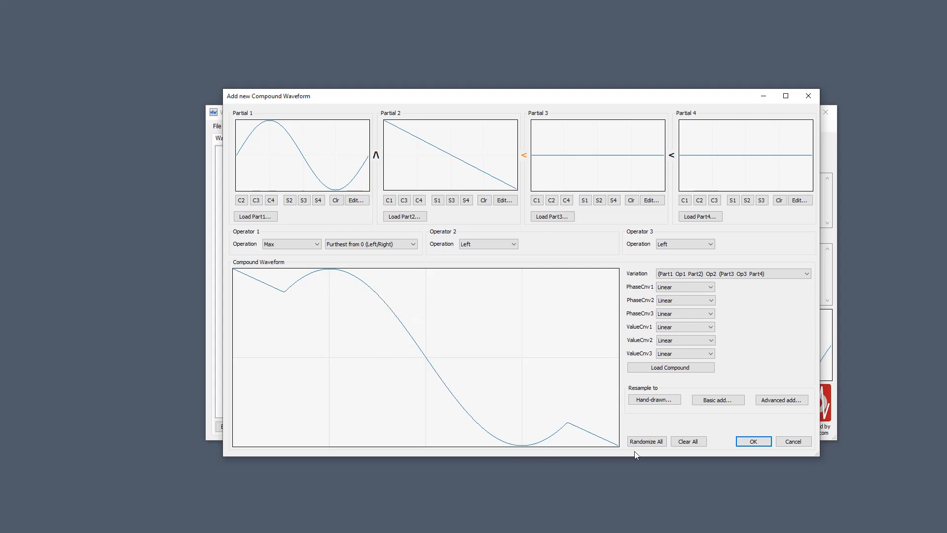
left_click(374, 245)
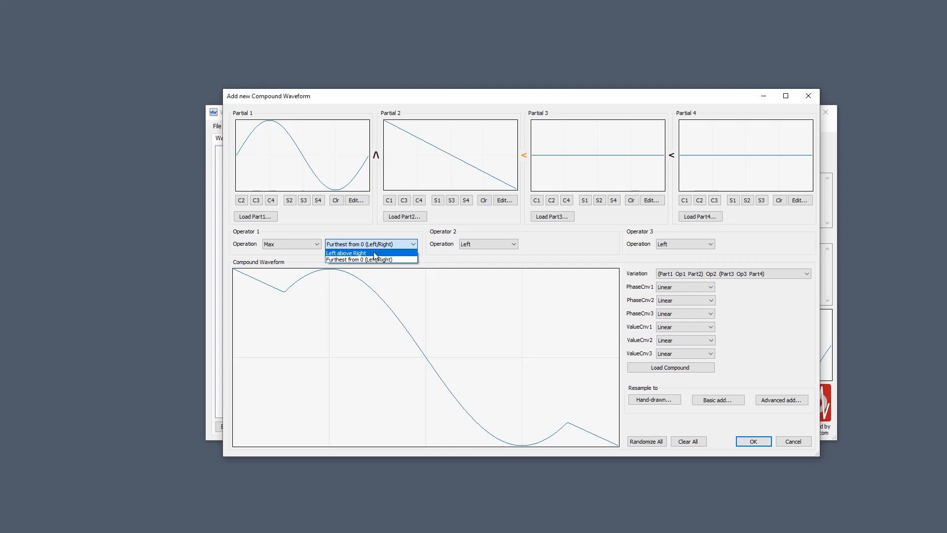
left_click(375, 254)
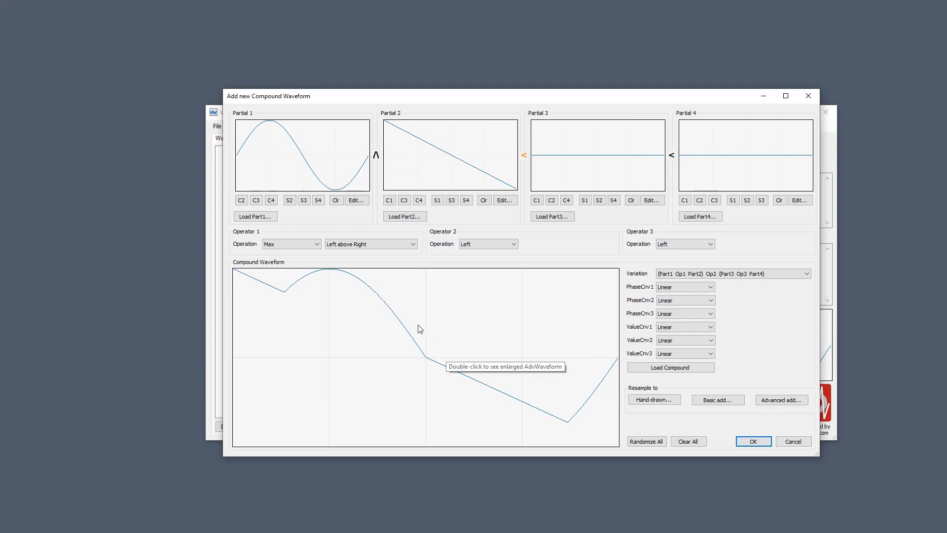
Change Partial 2's Advanced Waveform1 to Sinc and apply it.
left_click(499, 204)
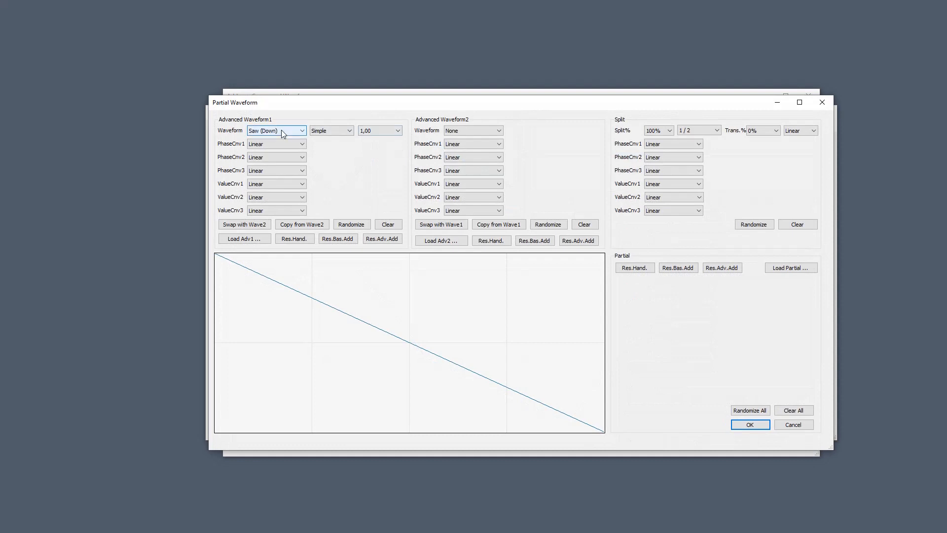
left_click(284, 134)
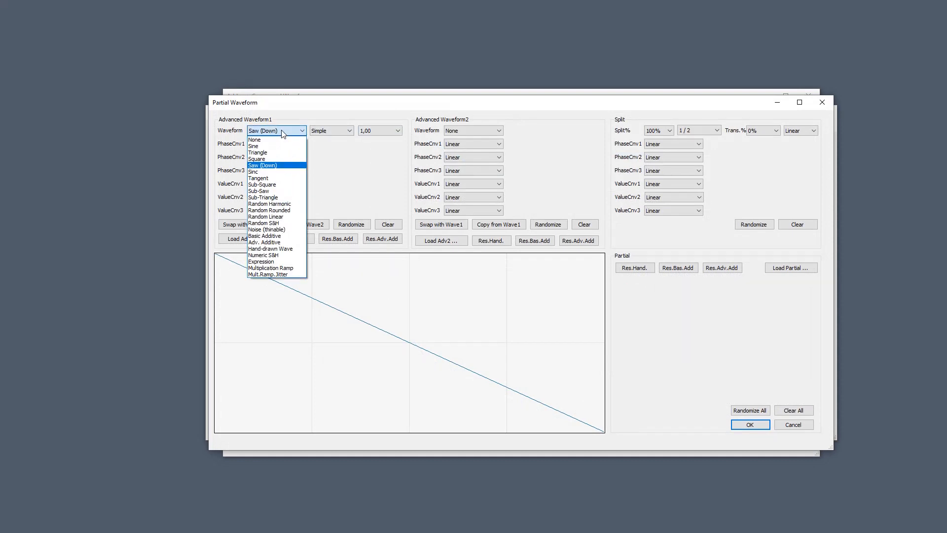
left_click(284, 172)
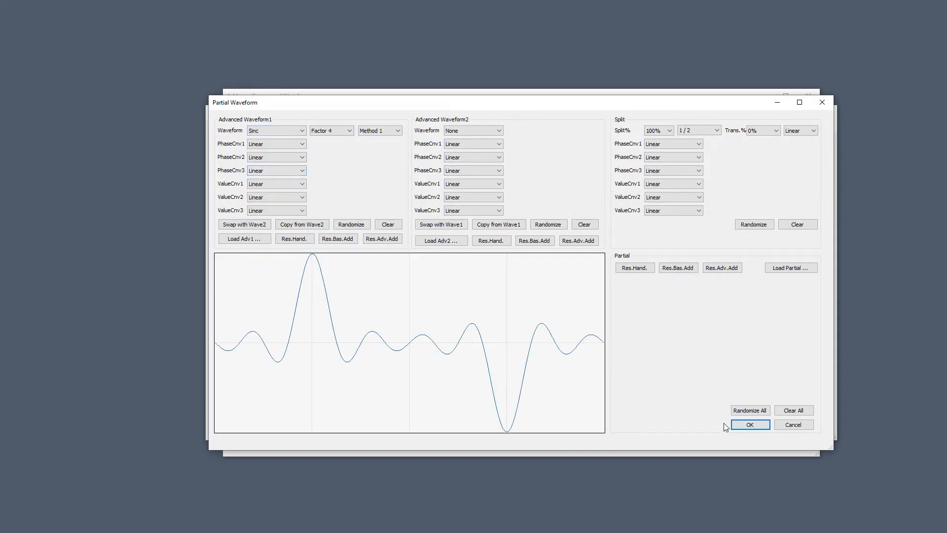
left_click(749, 424)
Change Operator 1's operation to Min with the Left below Right option.
left_click(311, 244)
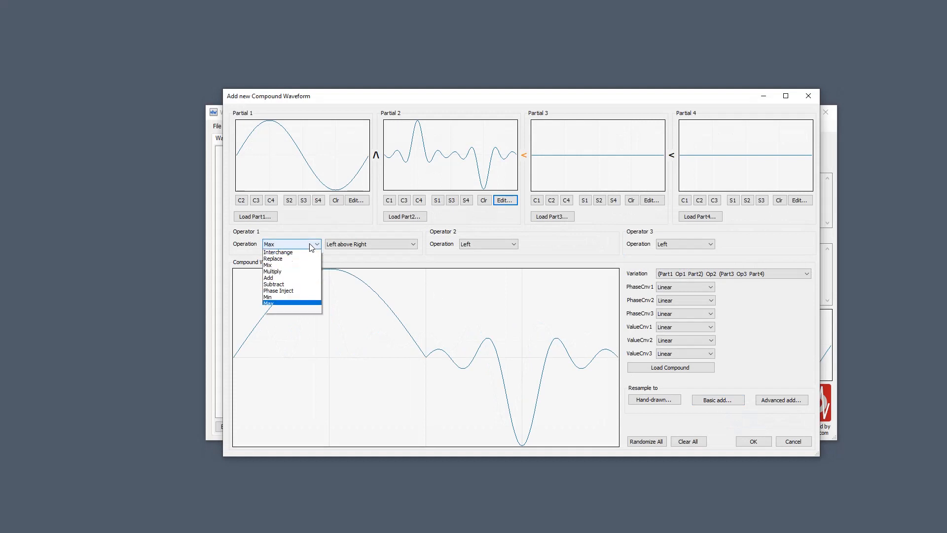
left_click(298, 321)
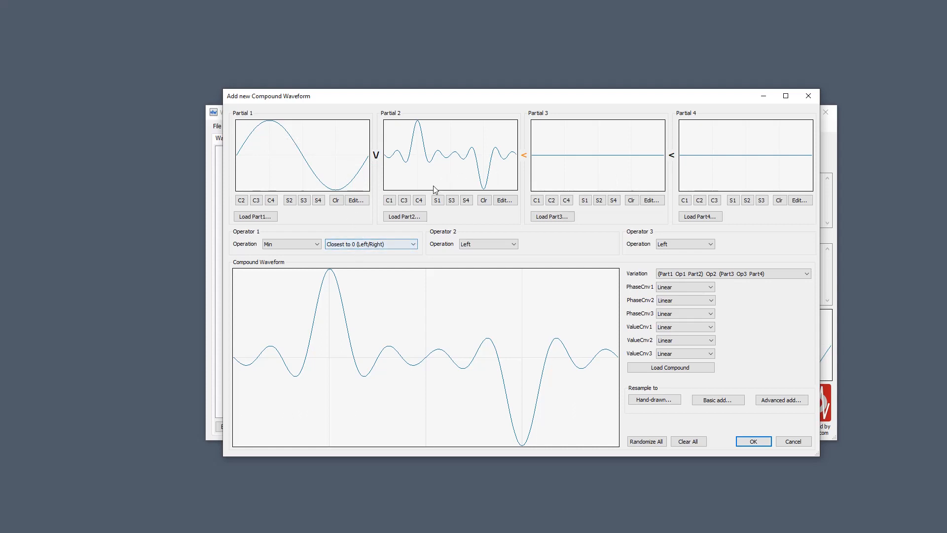
left_click(390, 238)
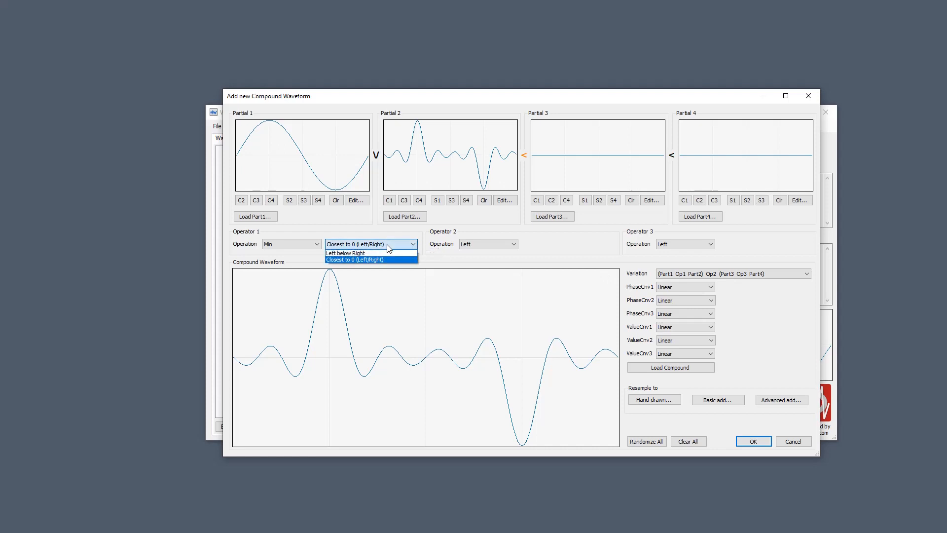
left_click(383, 253)
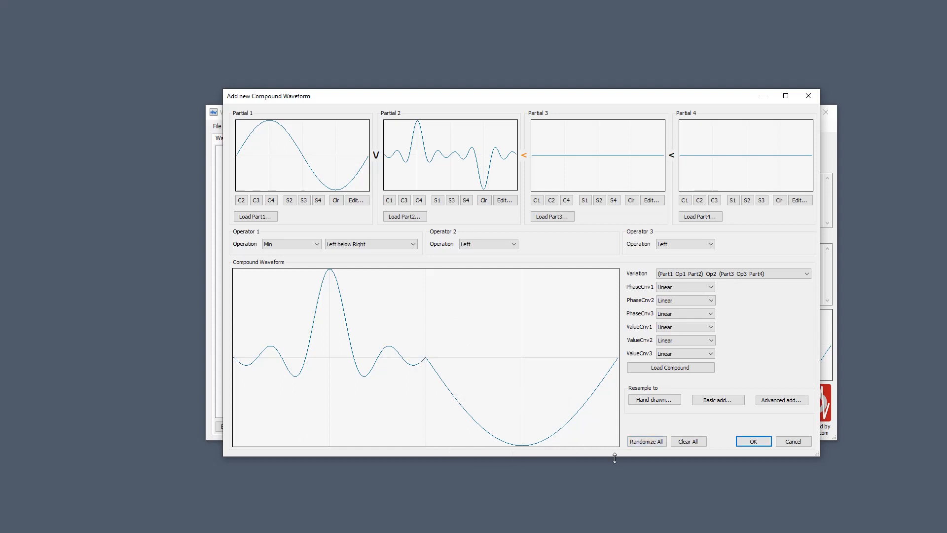
Switch Operator 1's operation back to Max with the Left above Right option.
left_click(292, 245)
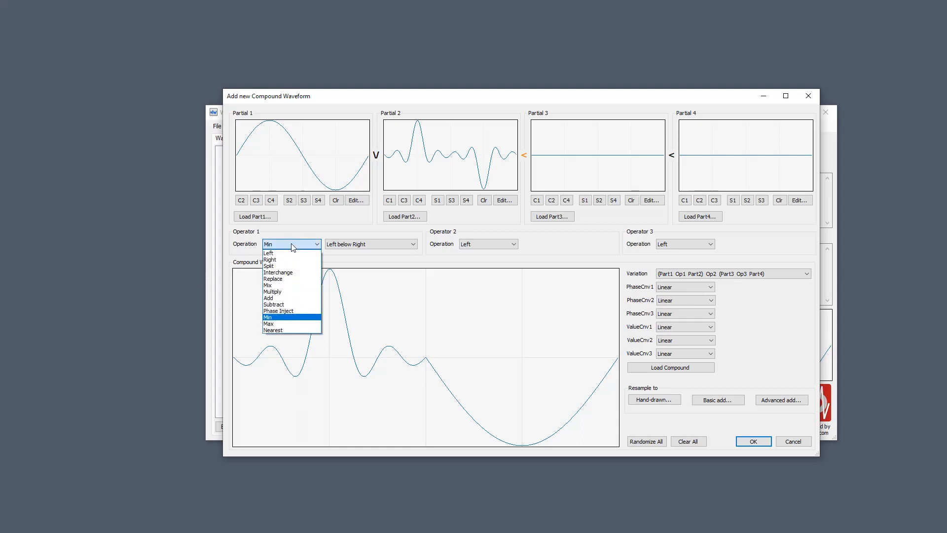
left_click(294, 323)
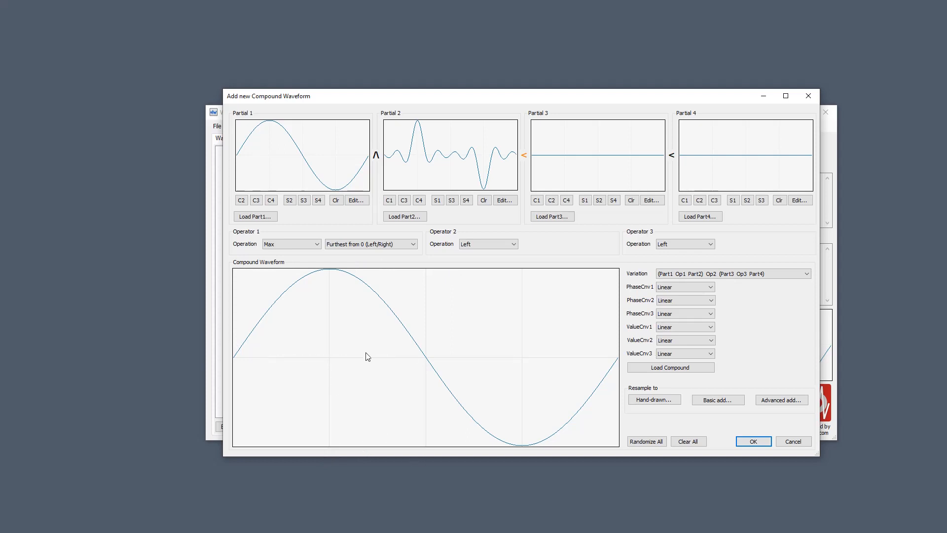
left_click(375, 247)
left_click(374, 253)
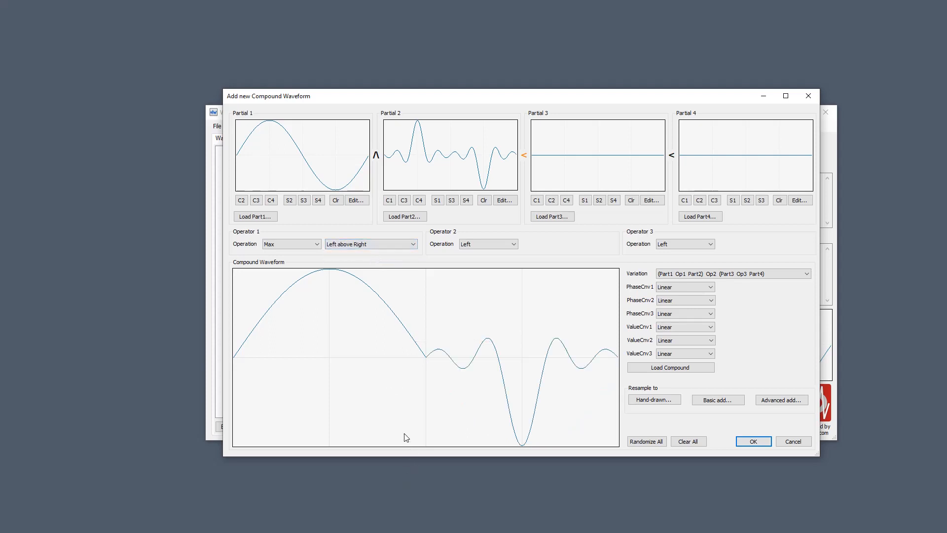
Set Operator 1's operation to Nearest and change Partial 2's Advanced Waveform1 to Saw (Down), applying it.
left_click(310, 245)
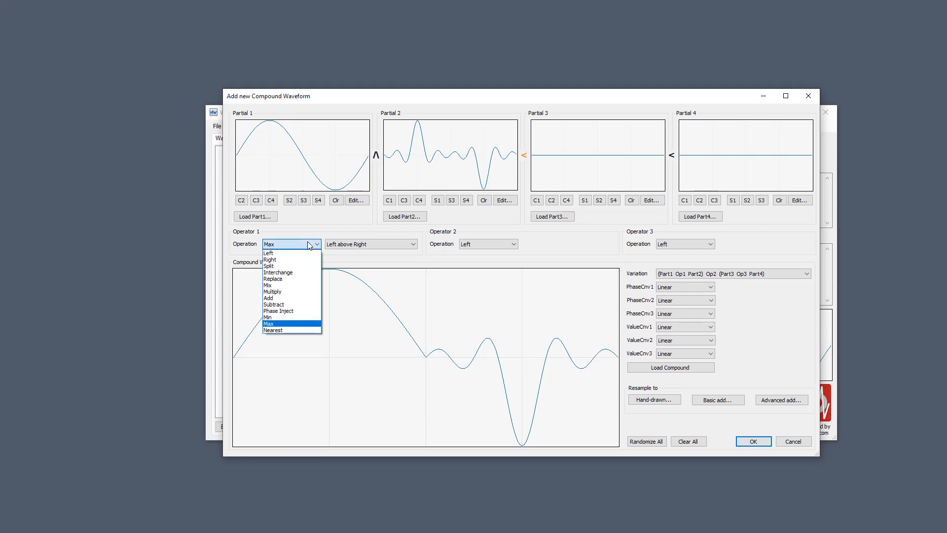
left_click(296, 330)
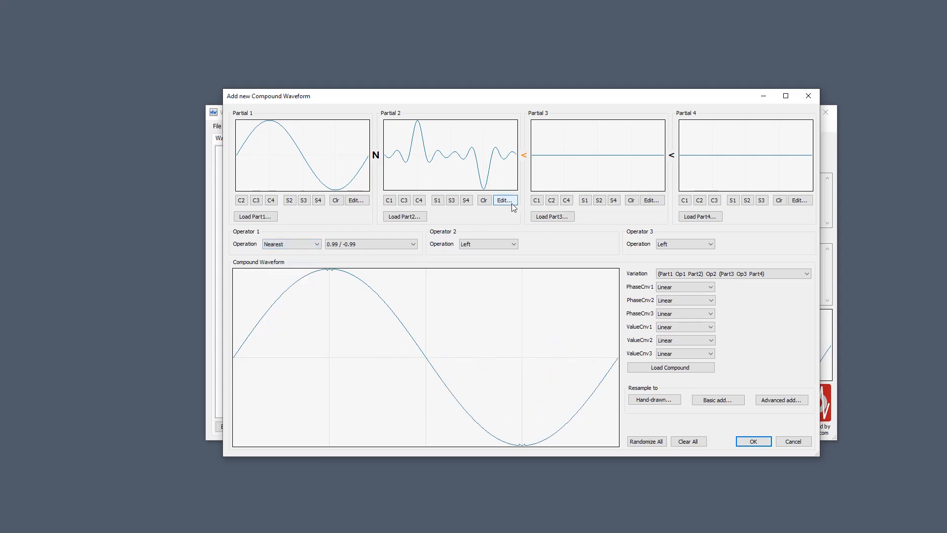
left_click(504, 201)
left_click(271, 131)
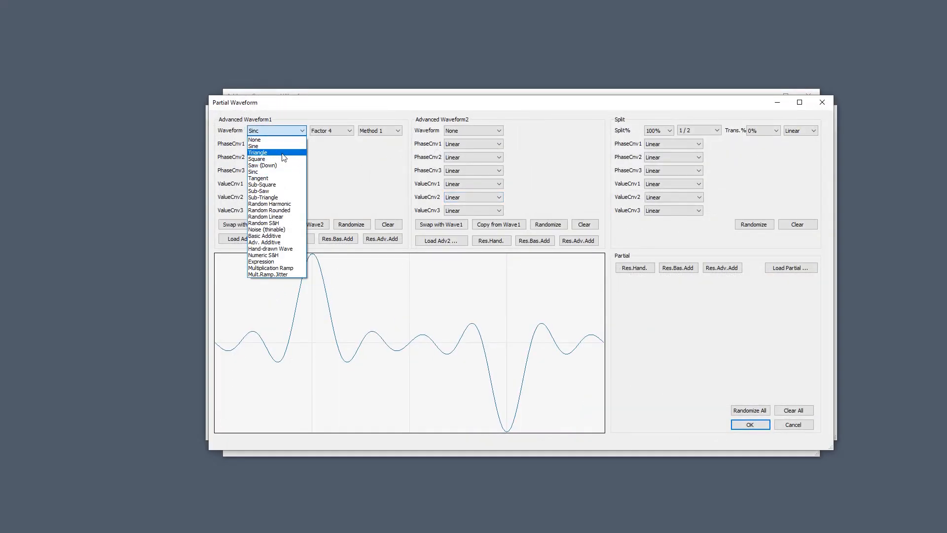
left_click(278, 165)
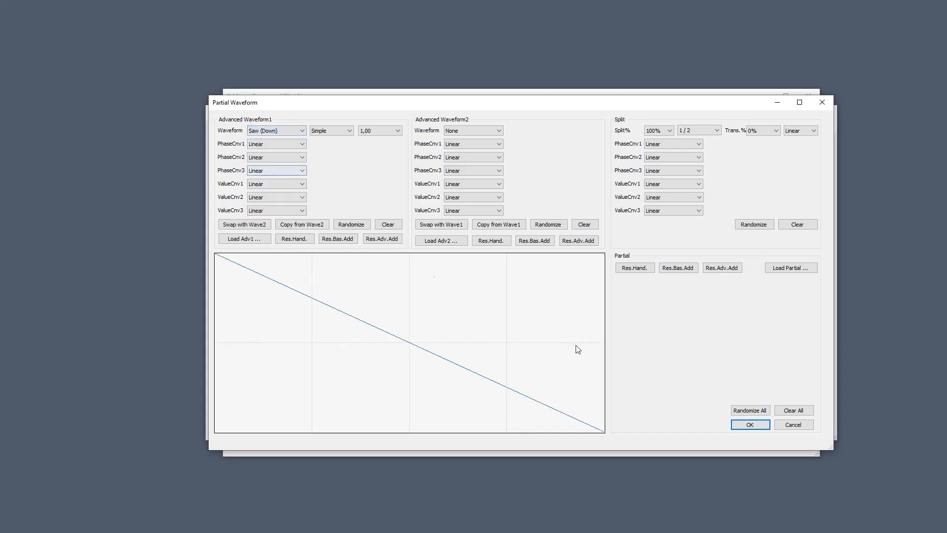
left_click(743, 424)
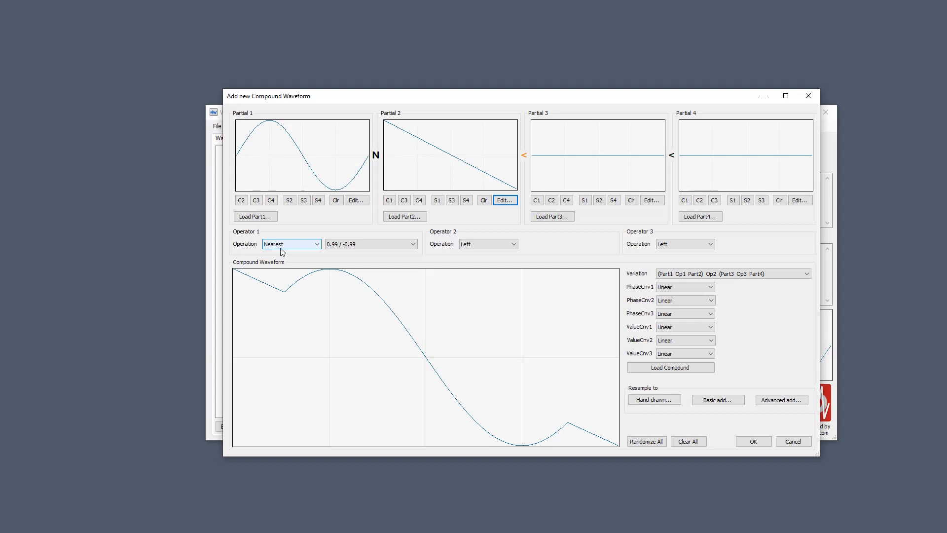
Switch Operator 1's operation to Max for comparison and return it to Nearest.
left_click(350, 245)
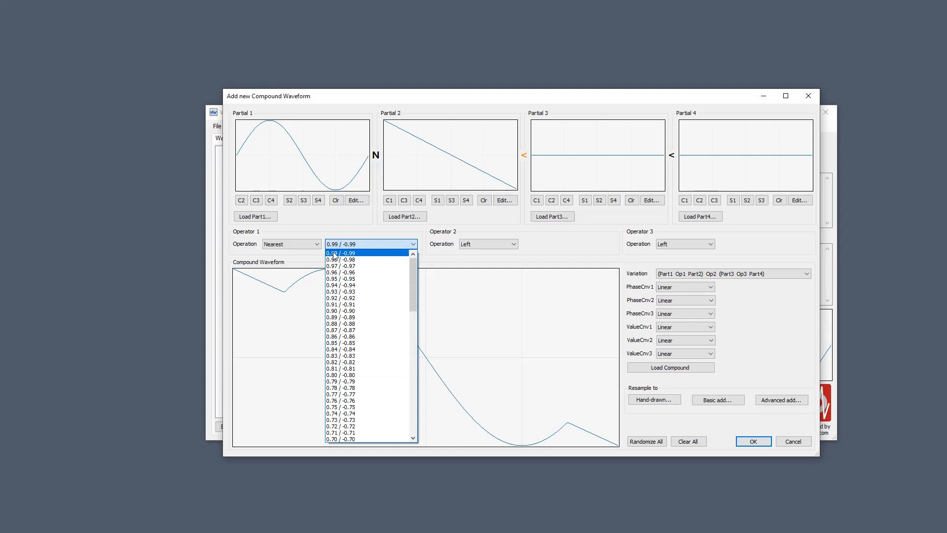
left_click(360, 246)
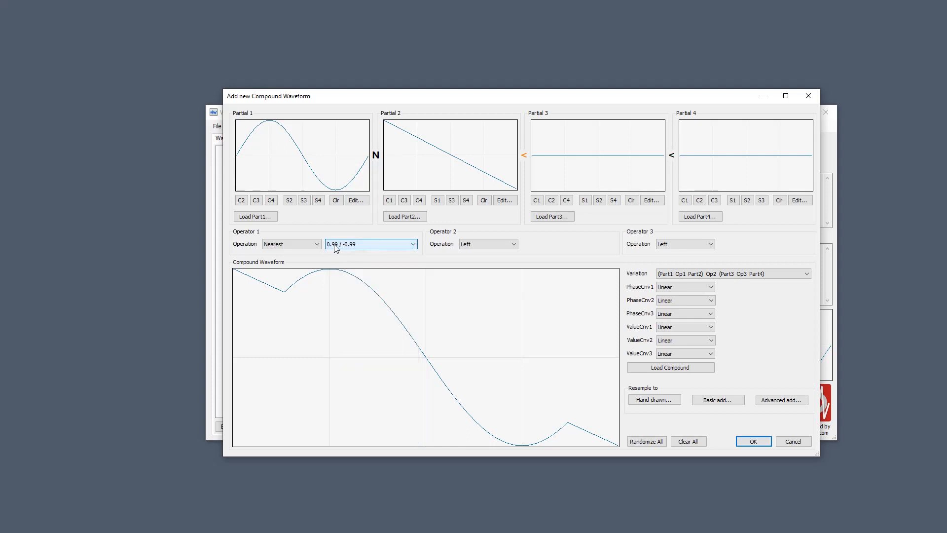
left_click(317, 245)
left_click(297, 324)
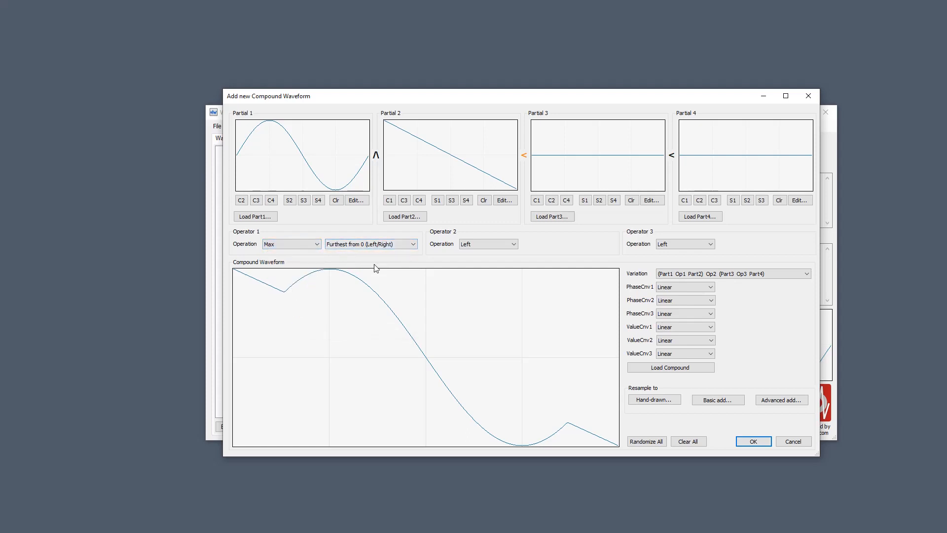
left_click(294, 245)
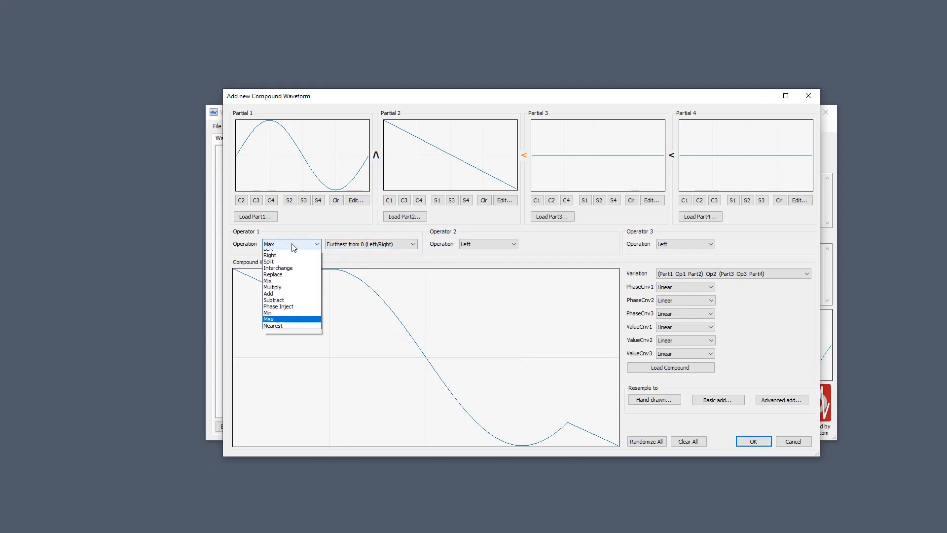
left_click(282, 329)
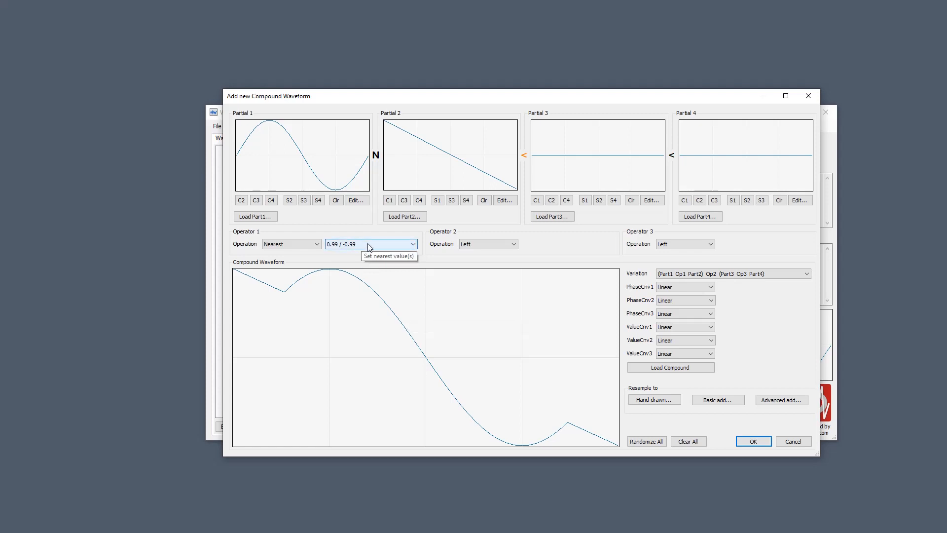
Lower Operator 1's nearest values stepwise to 0.50 / -0.50, and raise them to 0.66 / -0.66.
scroll(371, 247, "down", 1)
scroll(371, 248, "down", 1)
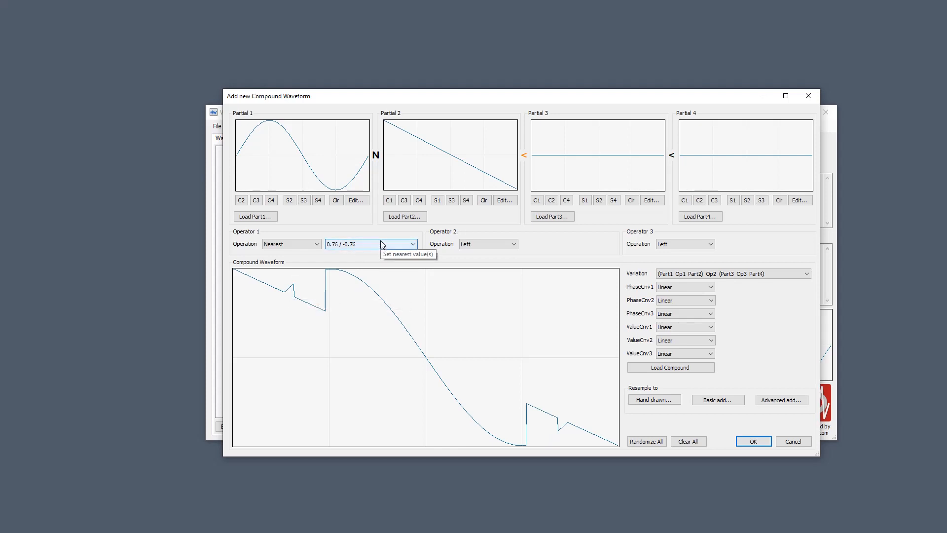
scroll(381, 244, "down", 3)
scroll(381, 244, "down", 1)
scroll(380, 244, "down", 4)
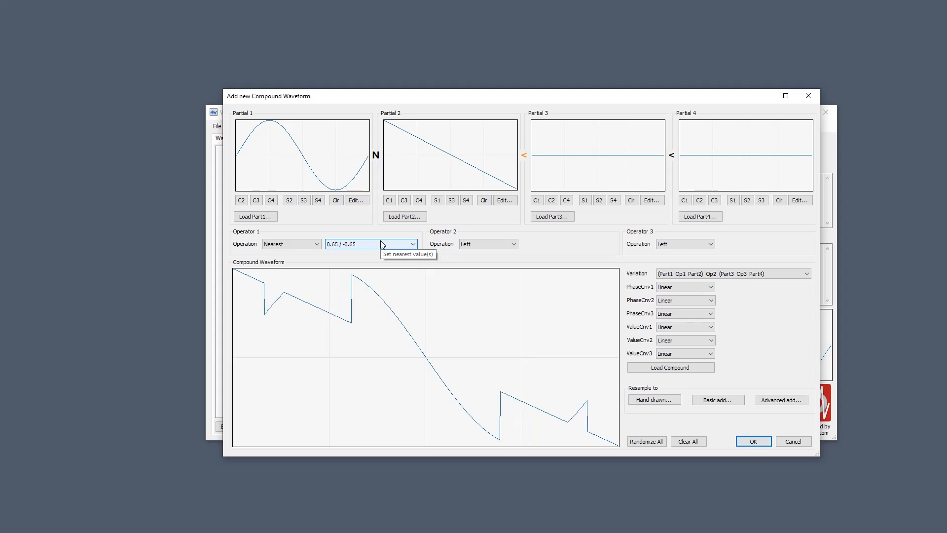
scroll(381, 243, "down", 2)
scroll(382, 244, "down", 7)
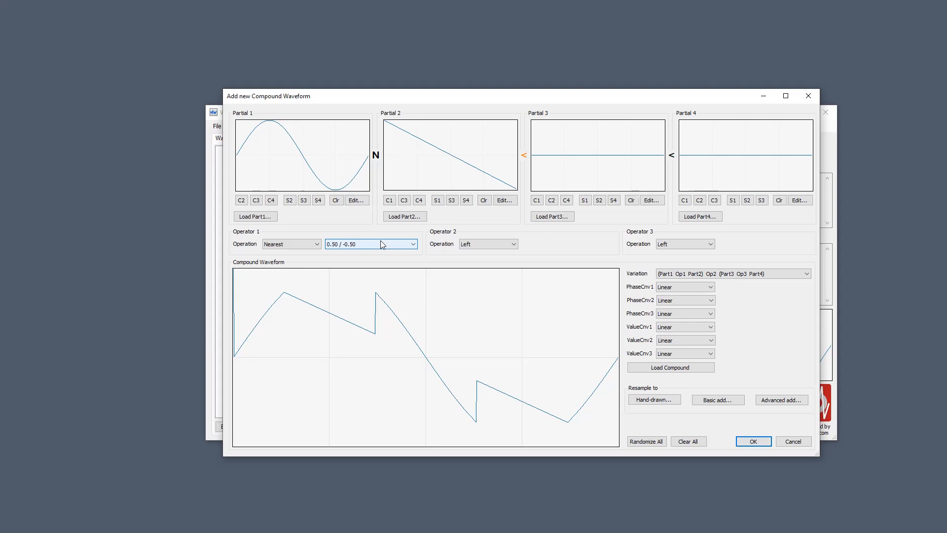
scroll(383, 244, "up", 15)
scroll(384, 245, "up", 1)
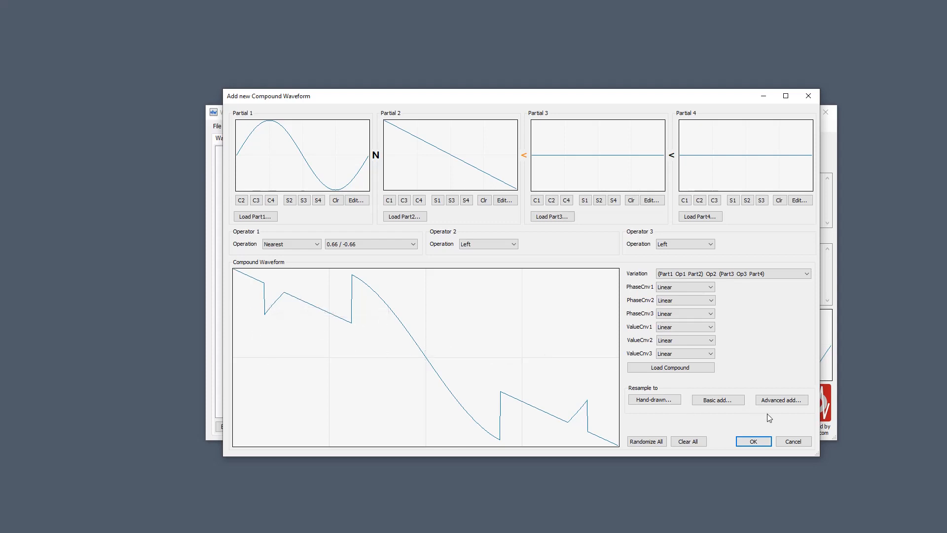
left_click(504, 199)
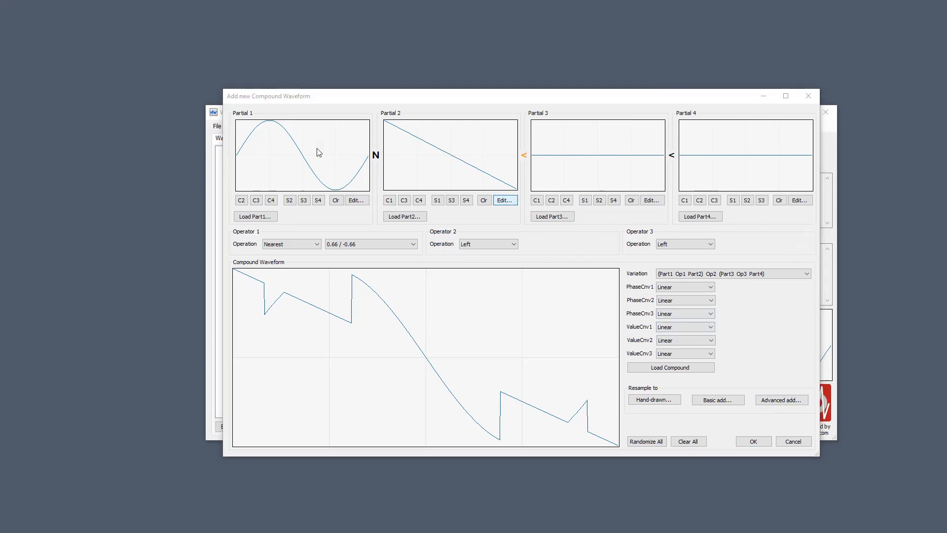
left_click(291, 130)
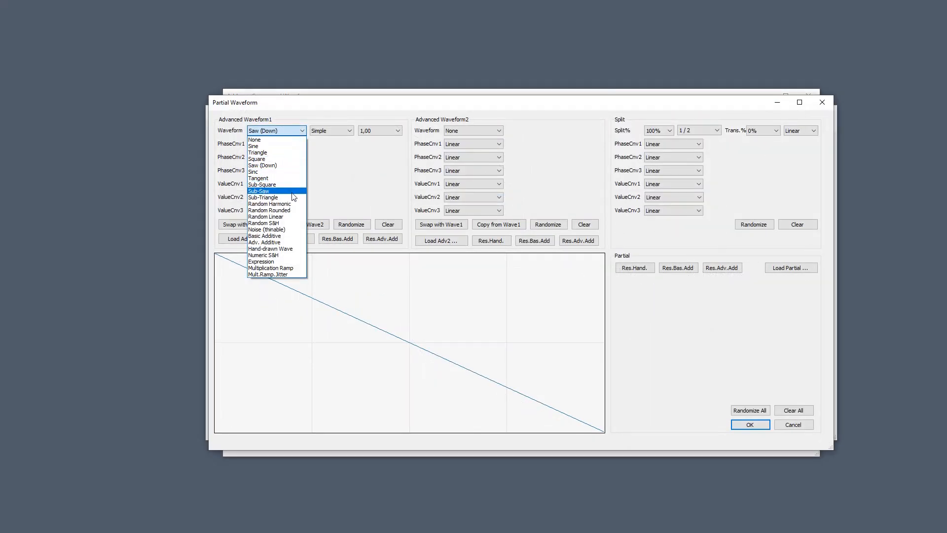
left_click(395, 118)
left_click(822, 102)
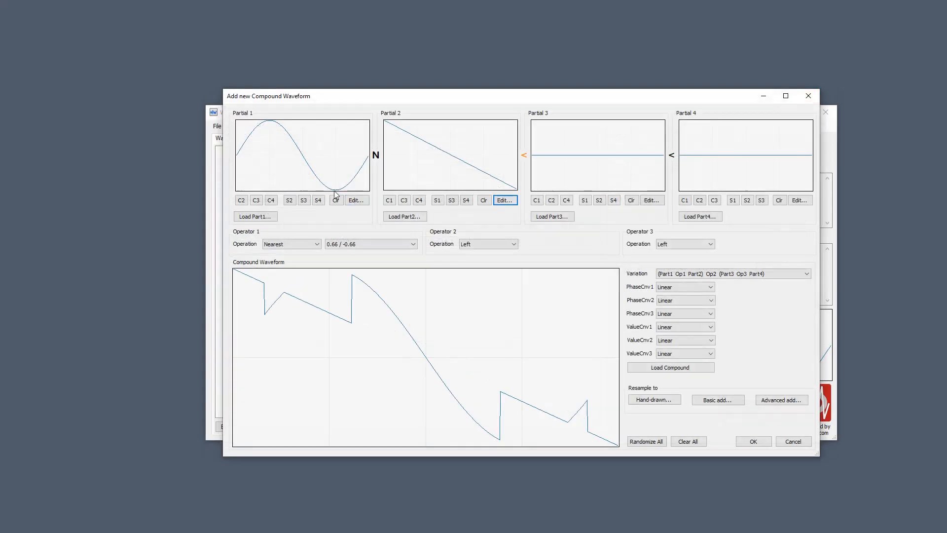
Change Partial 1's Advanced Waveform1 to Sinc and apply it.
left_click(360, 203)
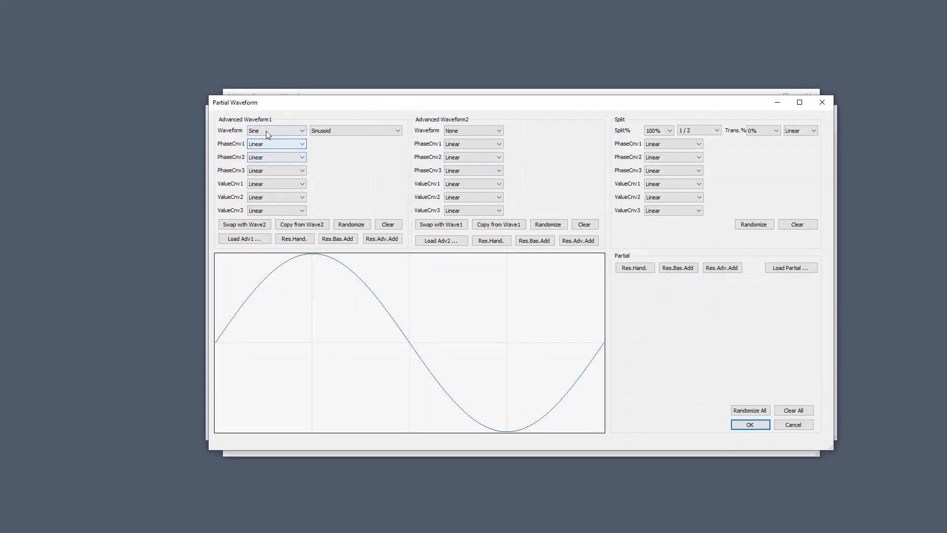
left_click(266, 133)
left_click(274, 171)
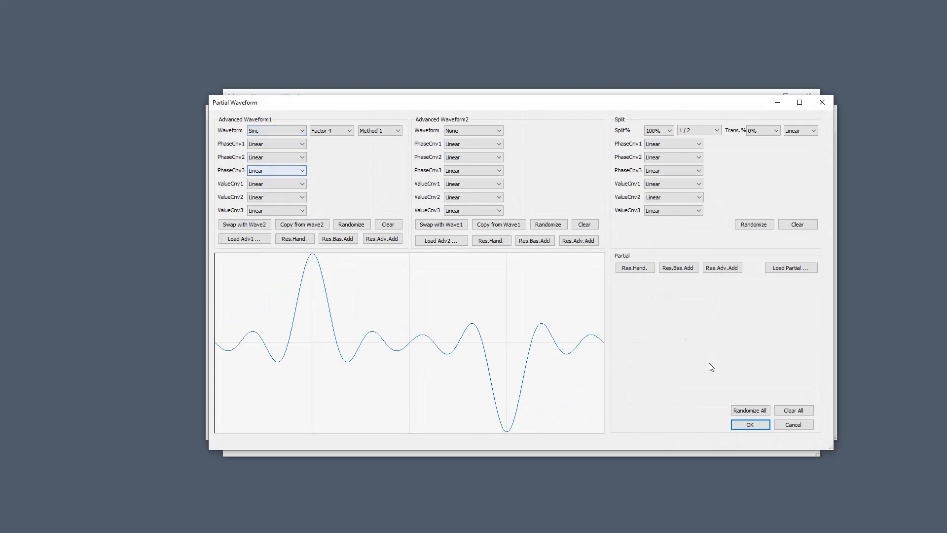
left_click(746, 424)
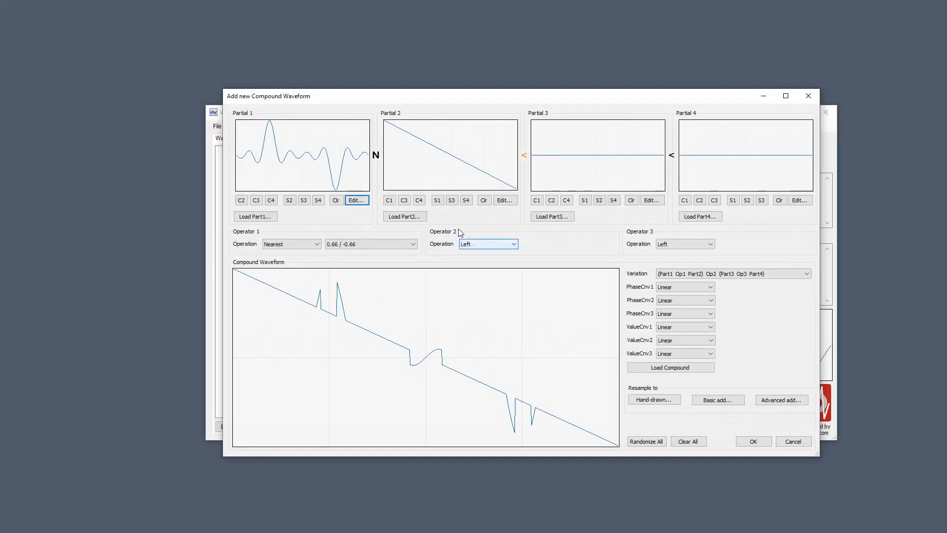
Raise Operator 1's nearest values to 0.85 / -0.85, and lower them through 0.38 / -0.38 to 0.18 / -0.18.
scroll(377, 245, "down", 1)
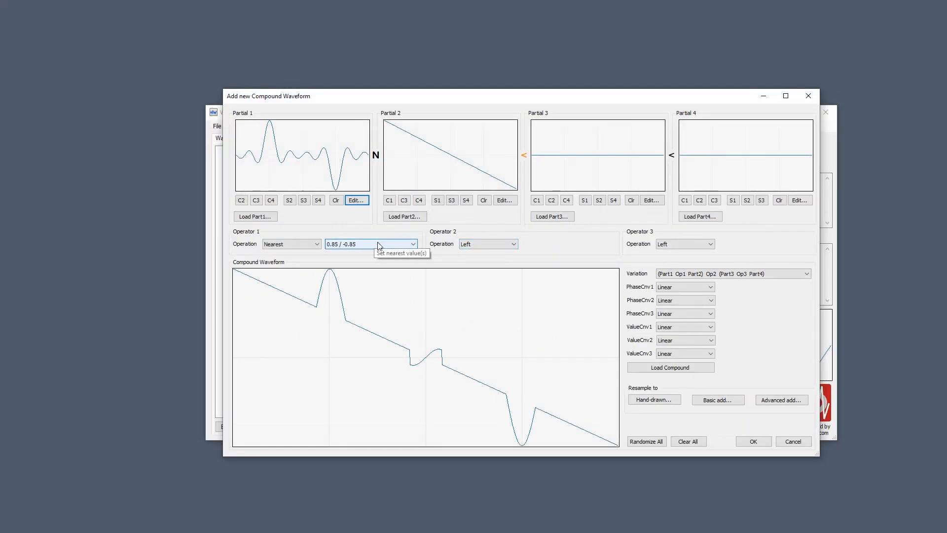
scroll(378, 245, "up", 2)
scroll(378, 245, "down", 6)
scroll(377, 245, "down", 6)
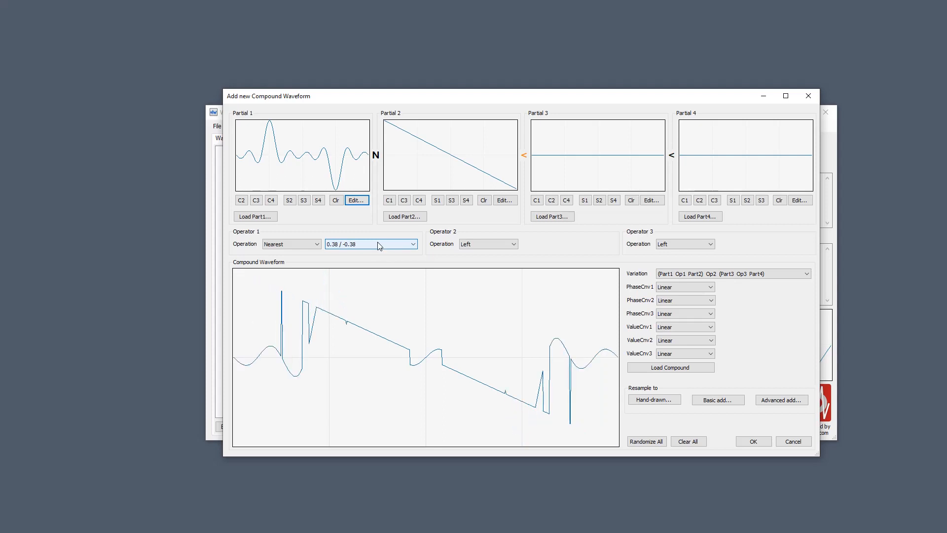
scroll(378, 246, "down", 7)
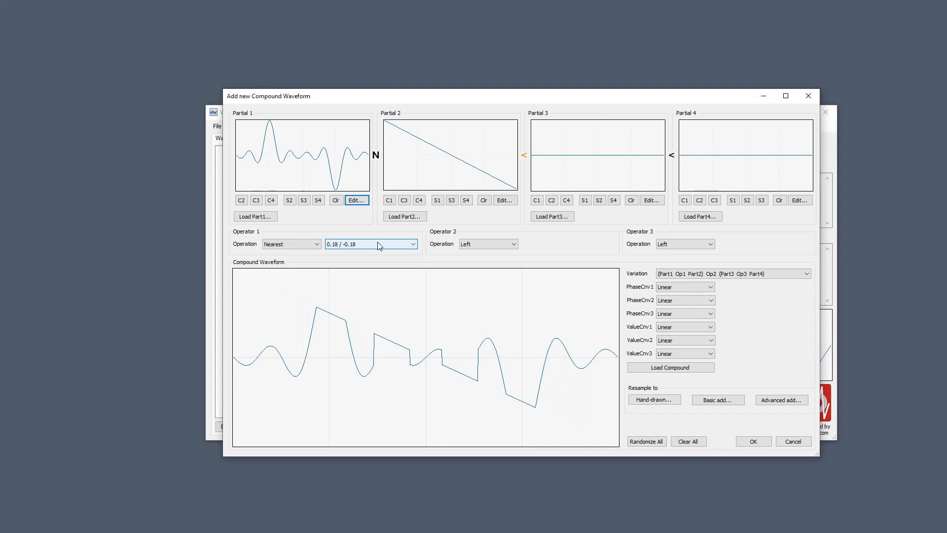
scroll(379, 245, "up", 4)
scroll(380, 247, "up", 1)
Set the compound waveform's ValueCnv1 to Volume and raise its level to 174%.
left_click(700, 327)
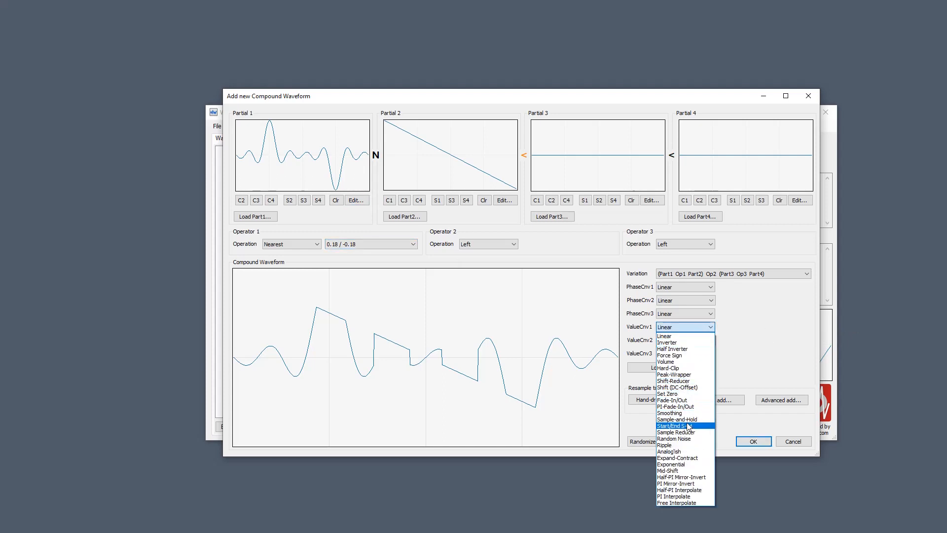
left_click(685, 362)
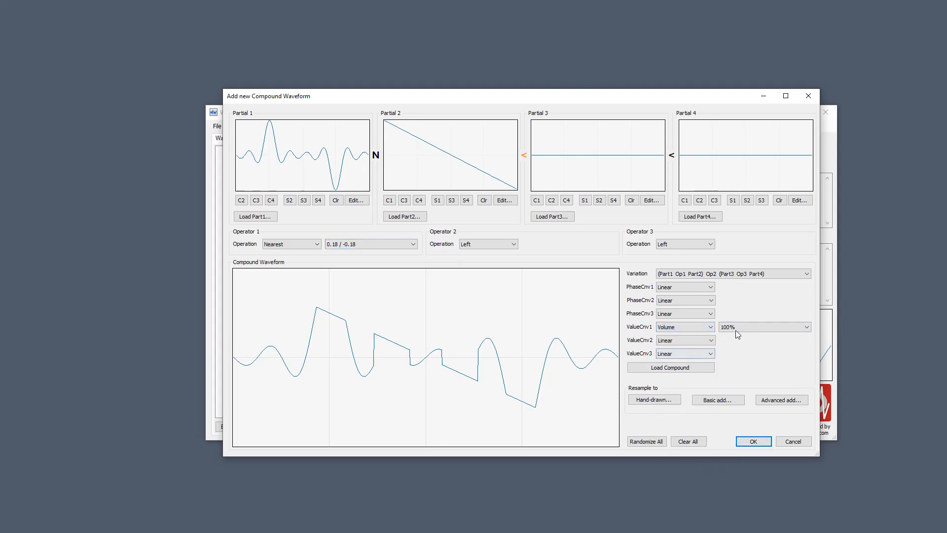
scroll(753, 326, "down", 11)
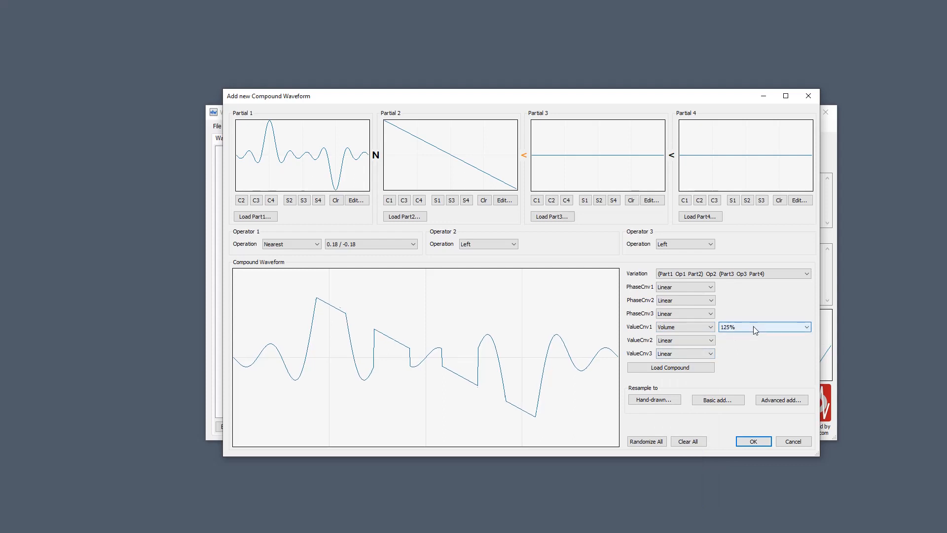
scroll(753, 327, "down", 13)
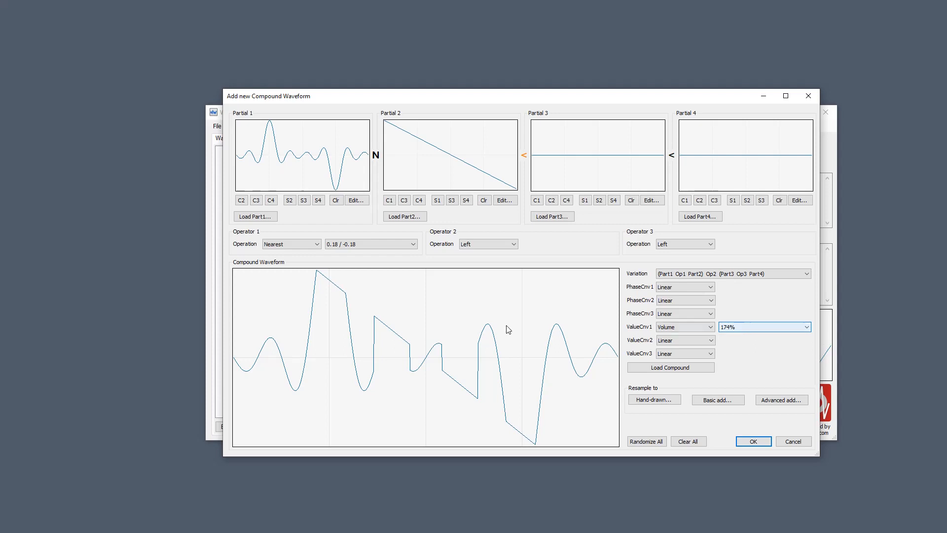
Play the compound waveform in the enlarged viewer, lowering the volume and trying other octaves before stopping playback.
double_click(451, 326)
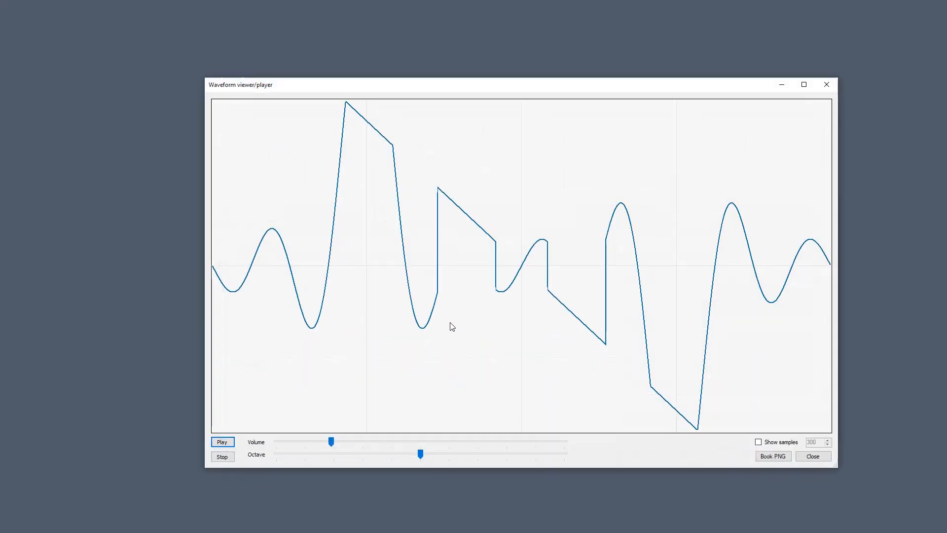
left_click(223, 442)
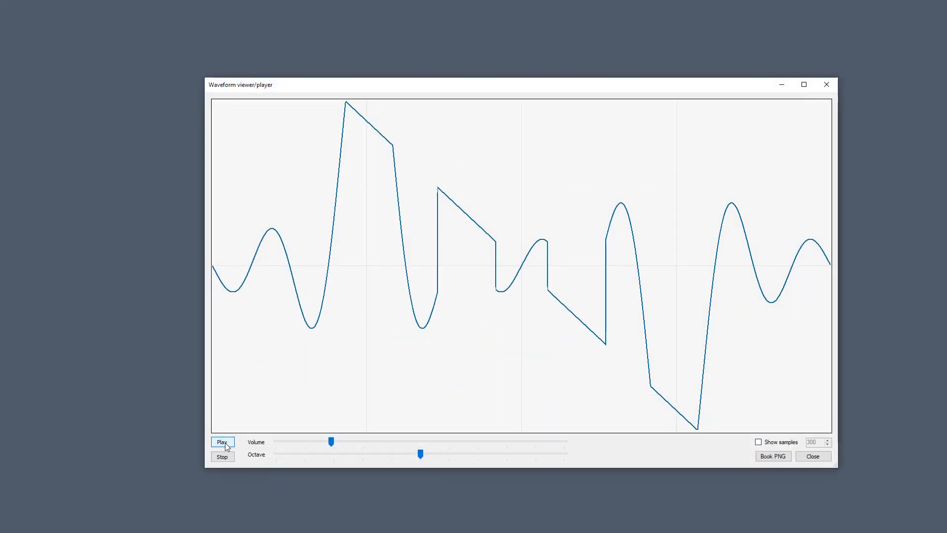
left_click(228, 458)
left_click(224, 443)
left_click_drag(330, 444, 287, 443)
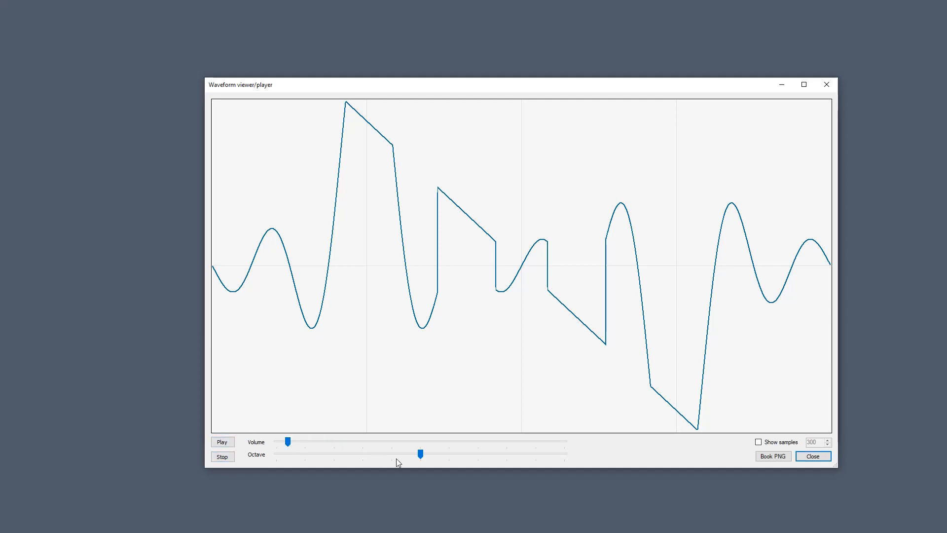
left_click_drag(362, 453, 429, 448)
left_click_drag(543, 451, 420, 454)
left_click(225, 457)
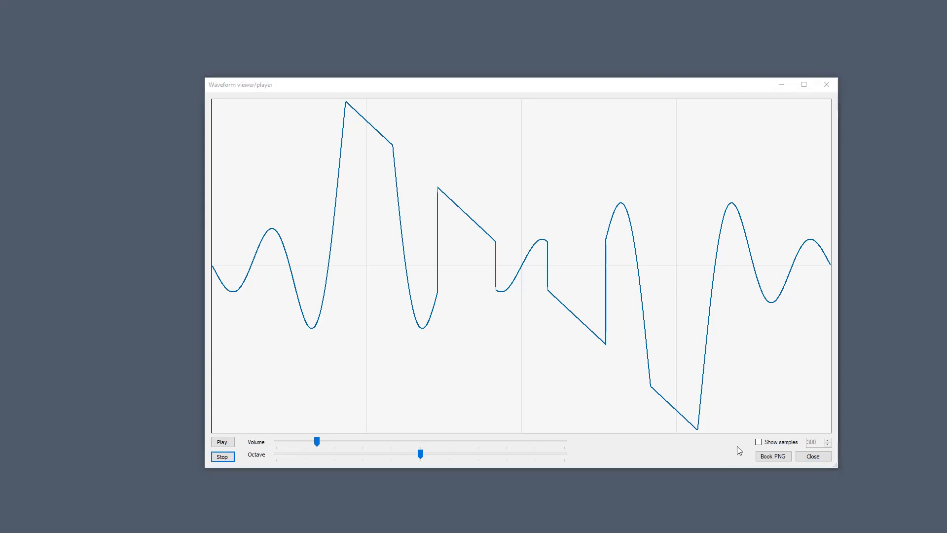
Show the samples on the enlarged waveform and compare sample counts of 1024 and 600.
left_click(783, 441)
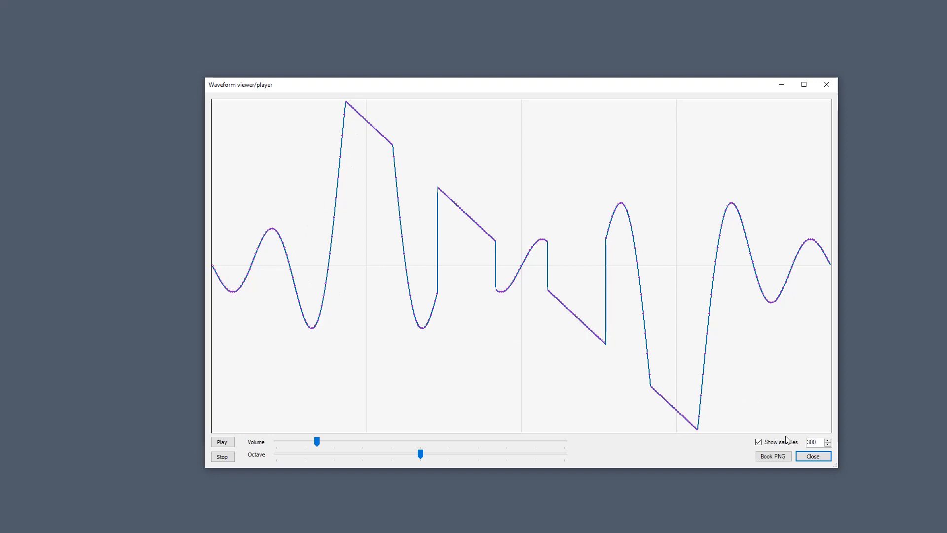
double_click(817, 442)
type("1024")
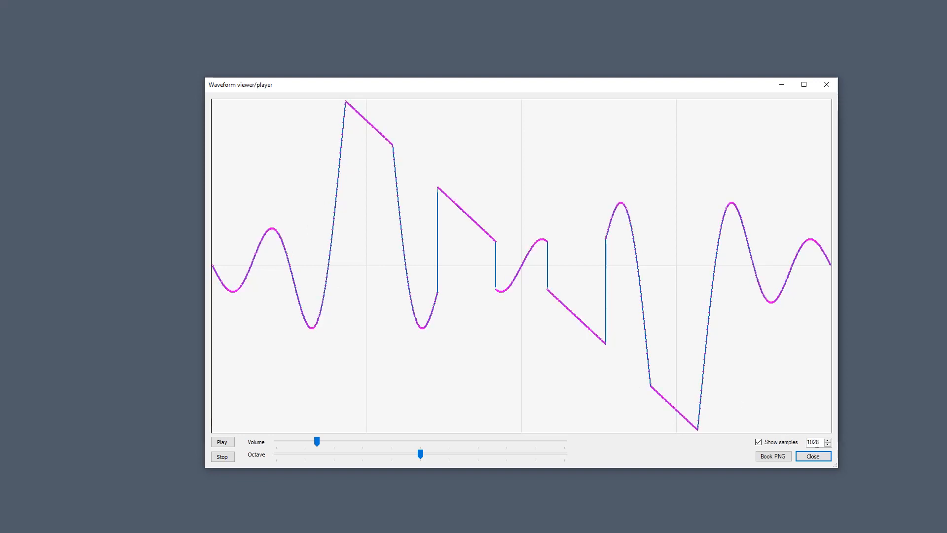
double_click(813, 441)
type("600")
key("Tab")
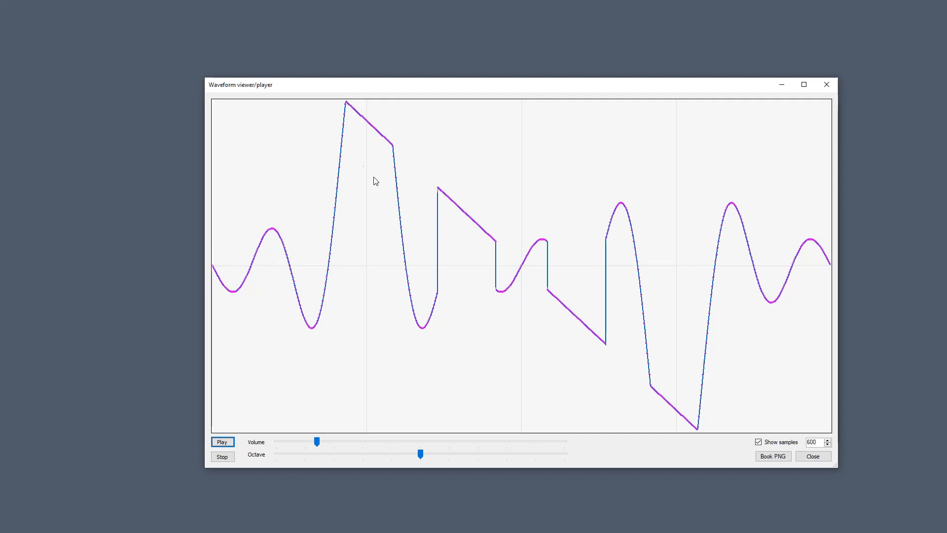
Set the displayed sample count to 2048 for comparison and return it to 300.
key("shift+Tab")
type("2")
key("Tab")
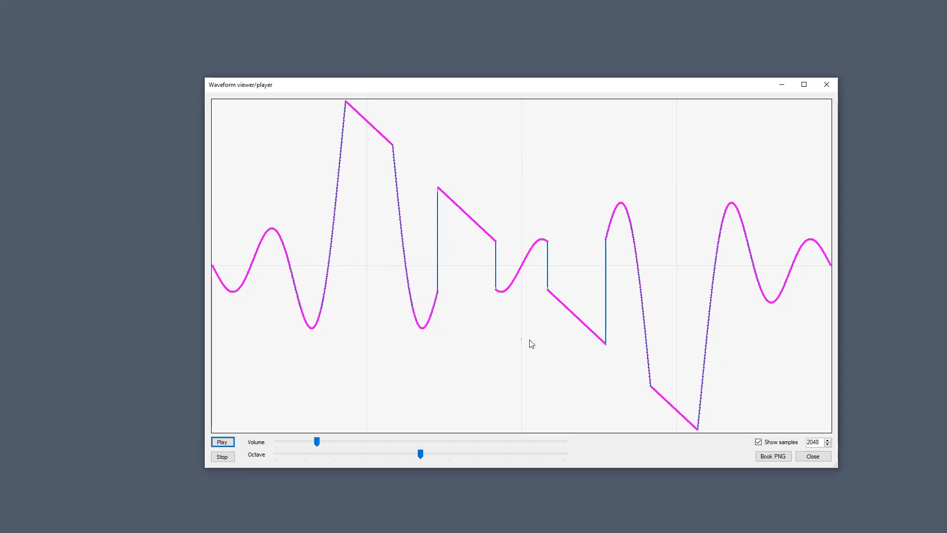
key("shift+Tab")
type("3")
key("Tab")
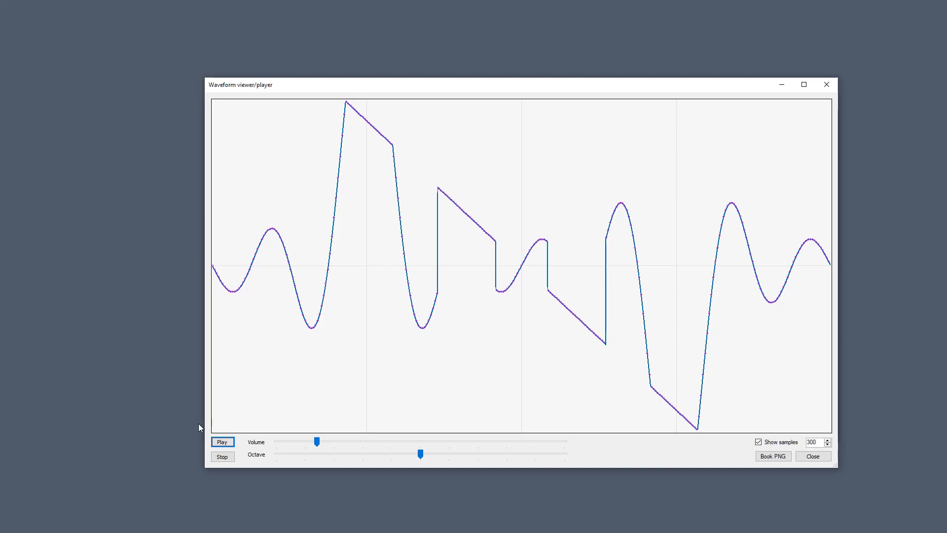
Play the waveform again, hide the samples and close the viewer.
left_click(228, 442)
left_click(782, 442)
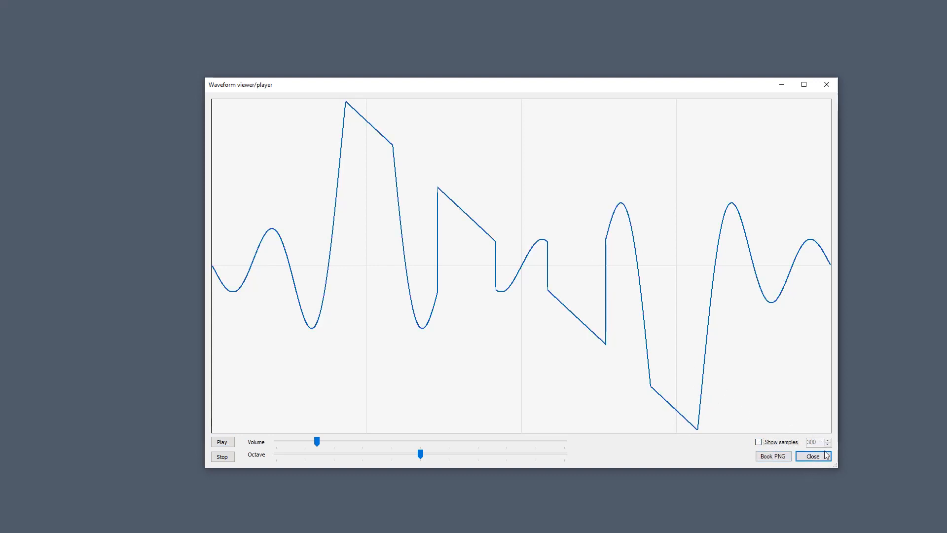
left_click(815, 460)
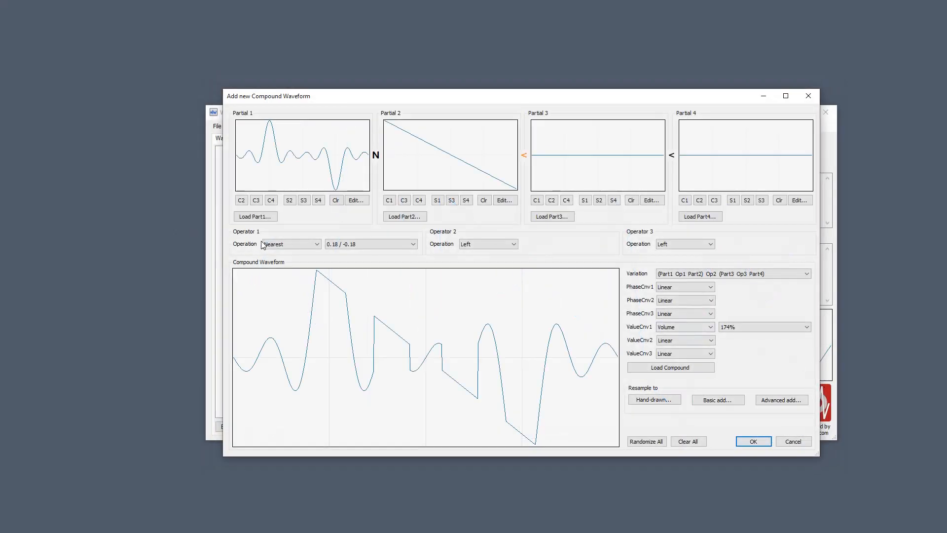
left_click(288, 245)
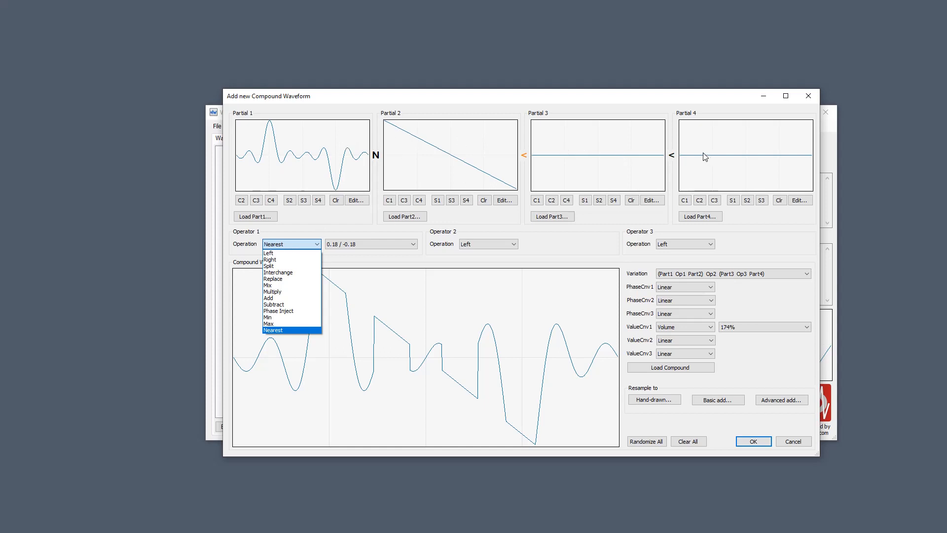
left_click(551, 241)
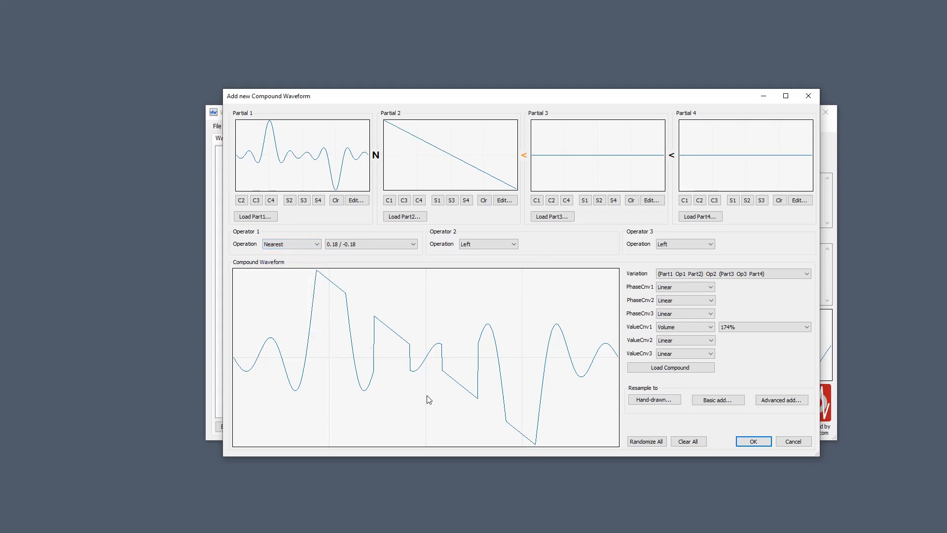
Set Partial 3's Advanced Waveform1 to Square with 48 Harmonics and apply it.
left_click(661, 199)
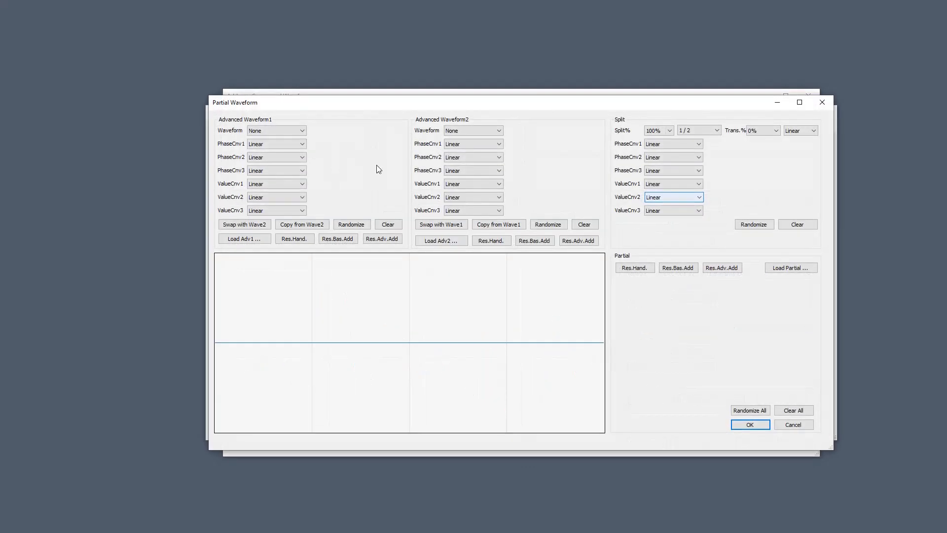
left_click(268, 129)
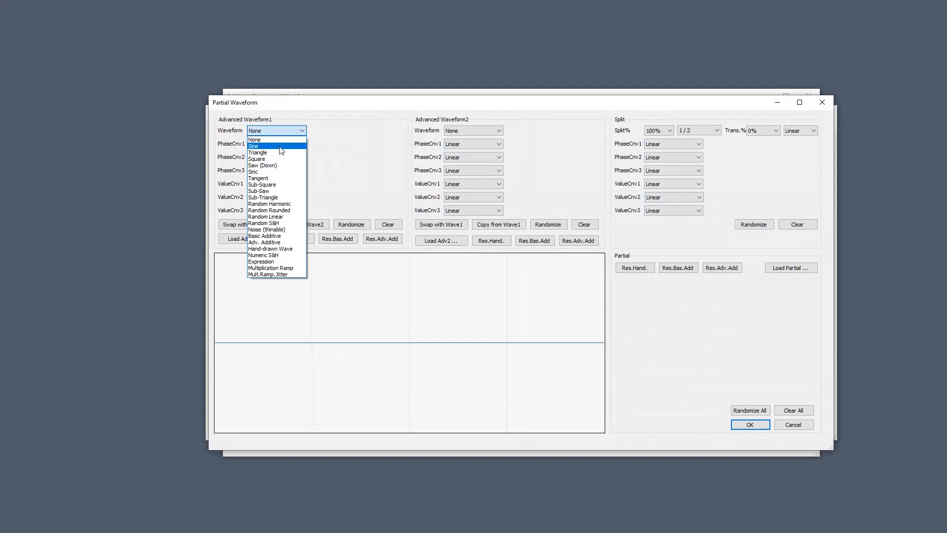
left_click(266, 159)
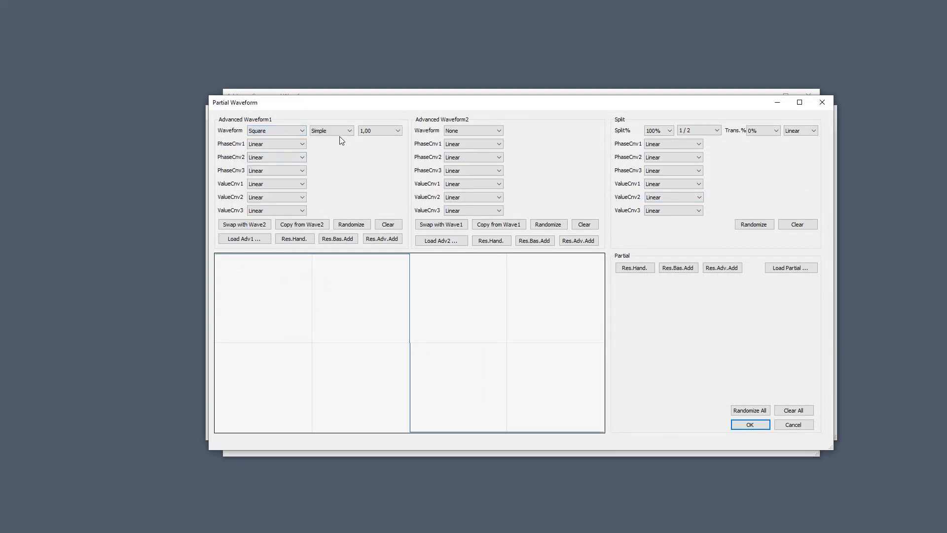
scroll(337, 132, "down", 10)
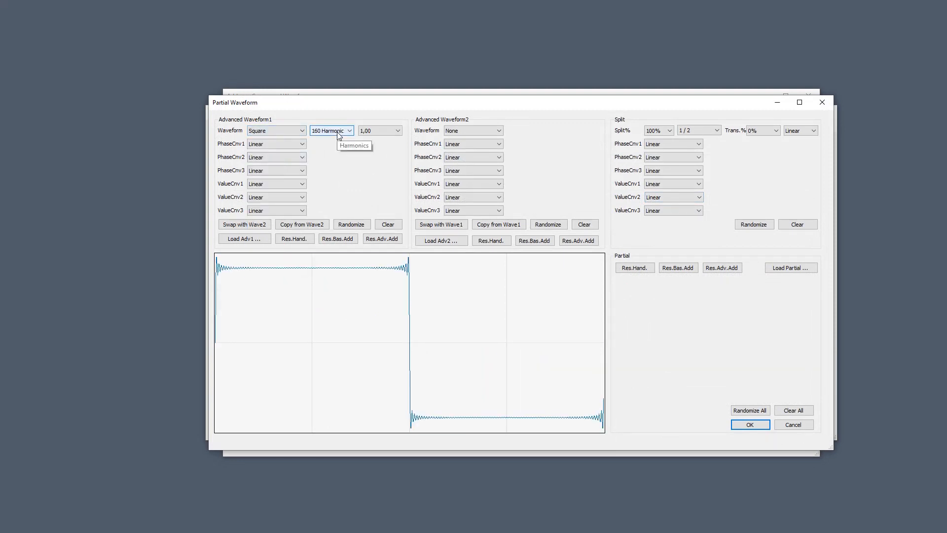
scroll(339, 132, "up", 2)
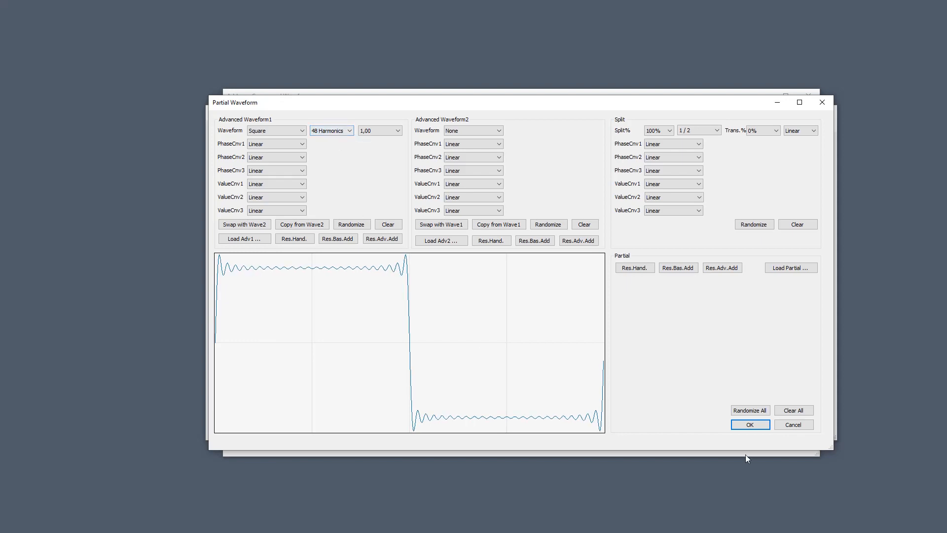
left_click(750, 424)
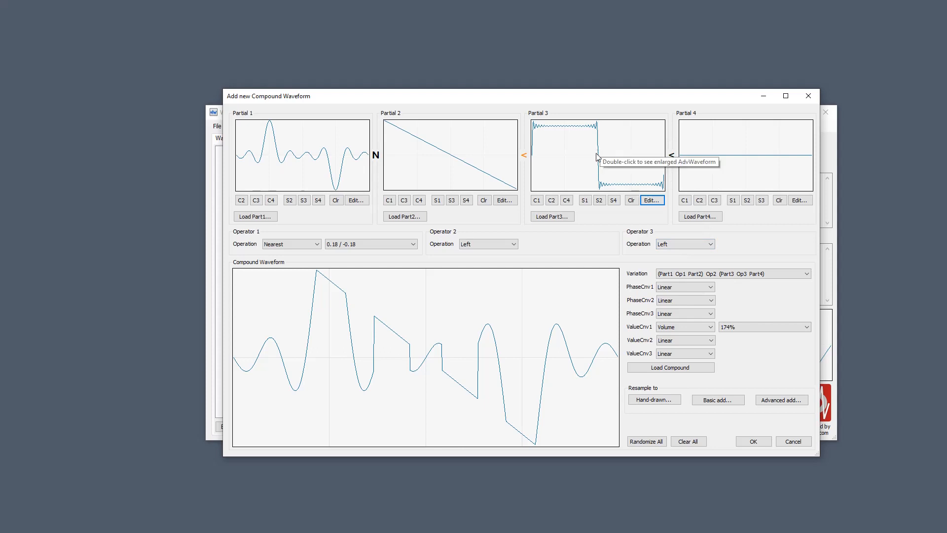
Set Operator 2's operation to Split and return the compound waveform's ValueCnv1 to Linear.
left_click(481, 248)
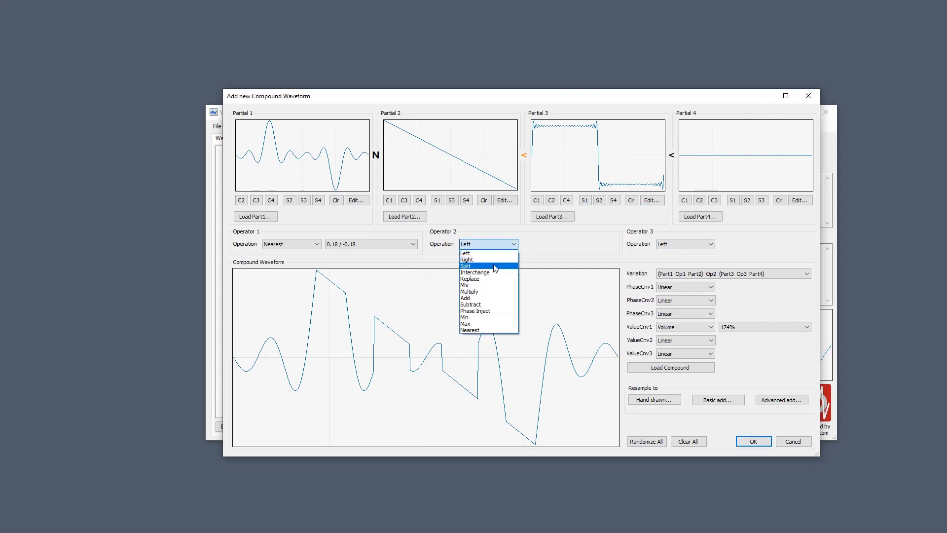
left_click(496, 268)
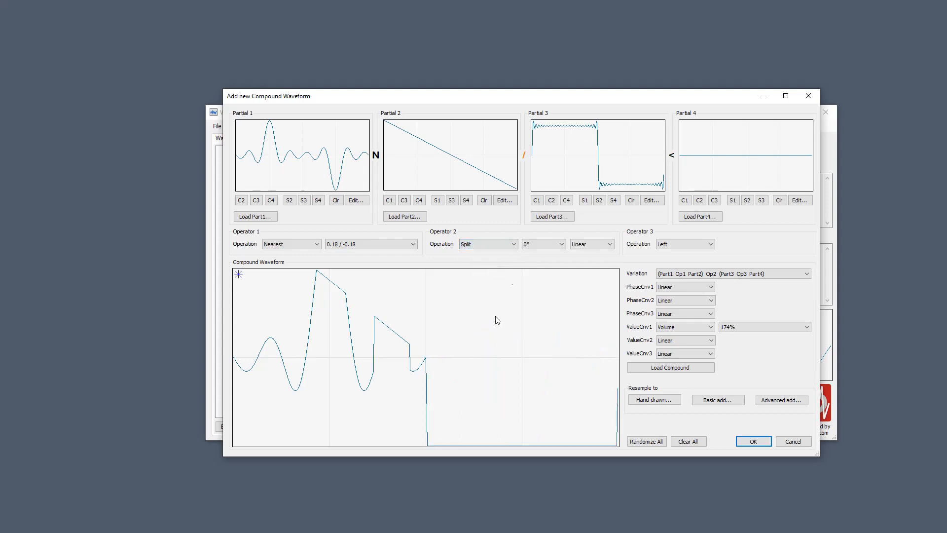
left_click(691, 328)
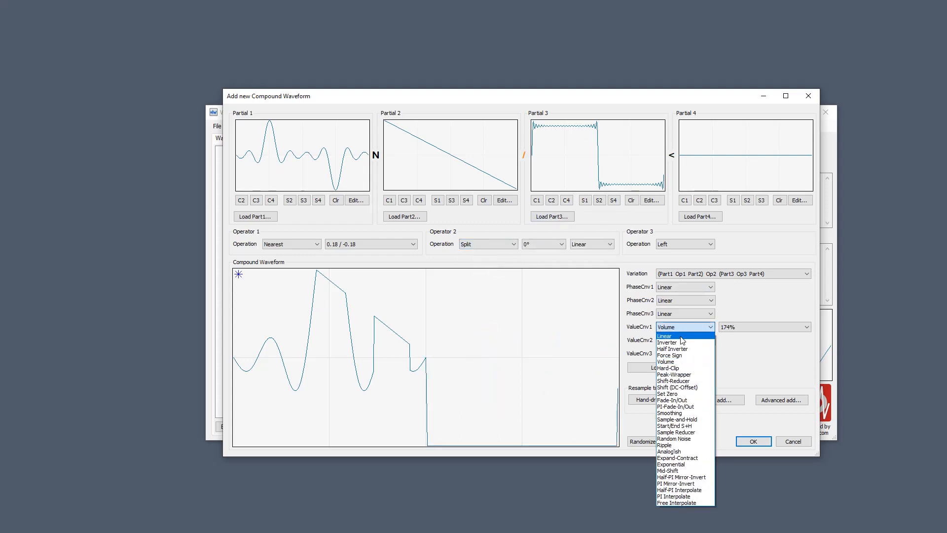
left_click(680, 337)
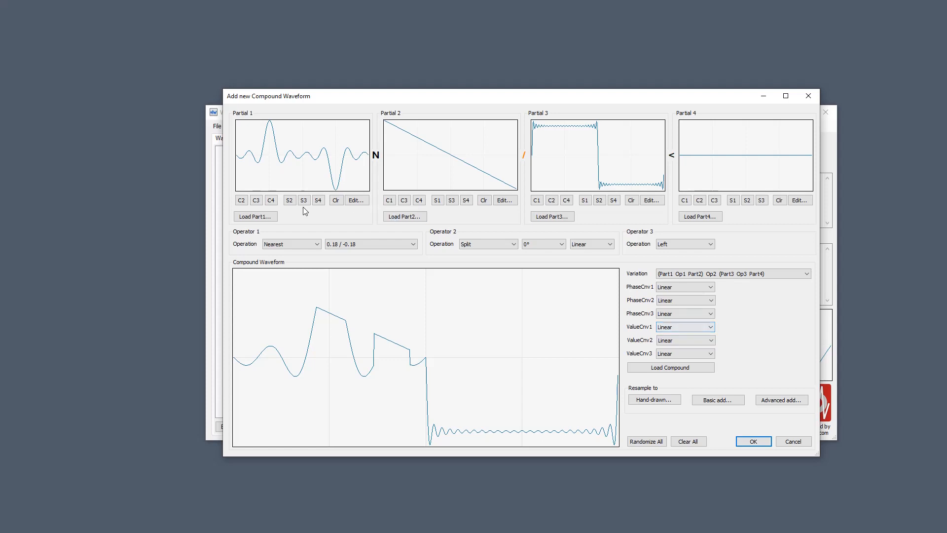
Review Partial 1's waveform and converter settings in its editor and close it.
left_click(357, 201)
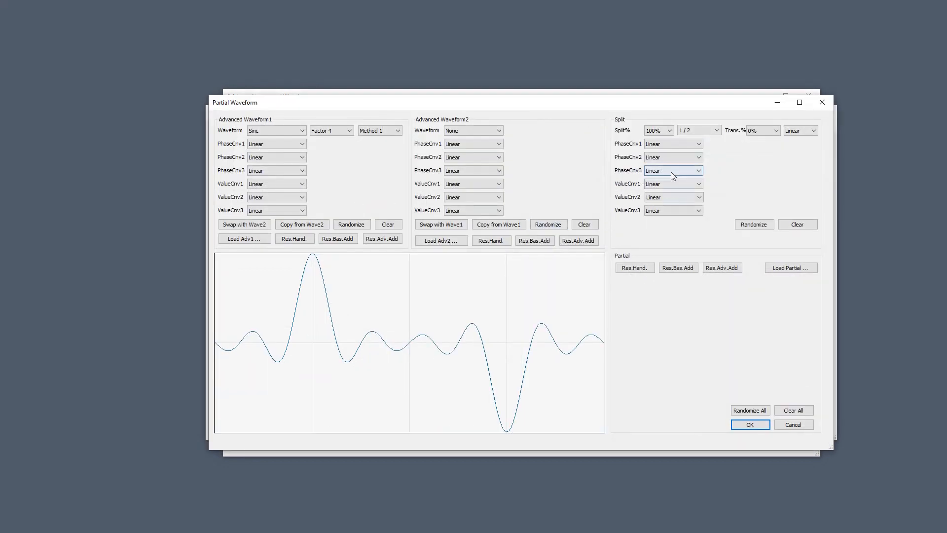
left_click(822, 103)
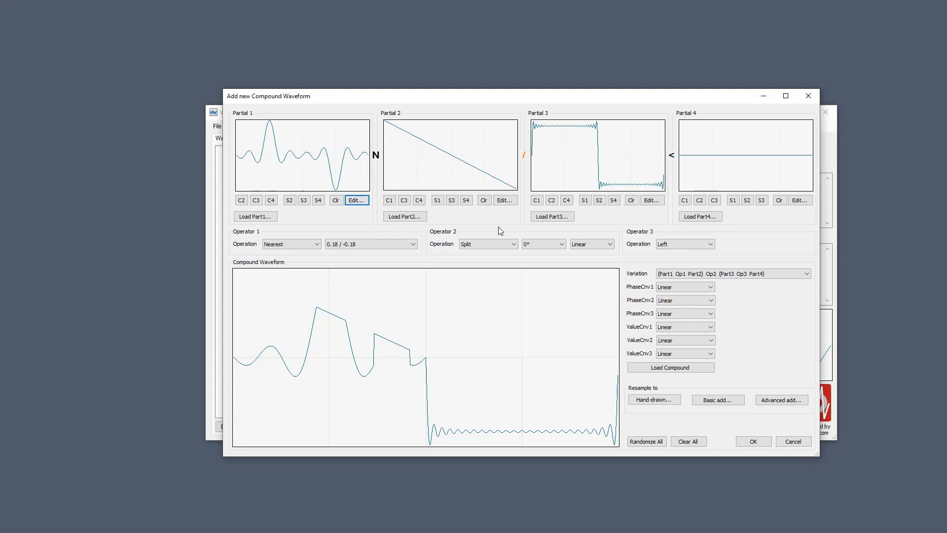
Set Operator 2's operation to Mix and adjust its mix relation to 68% / 32%.
left_click(480, 245)
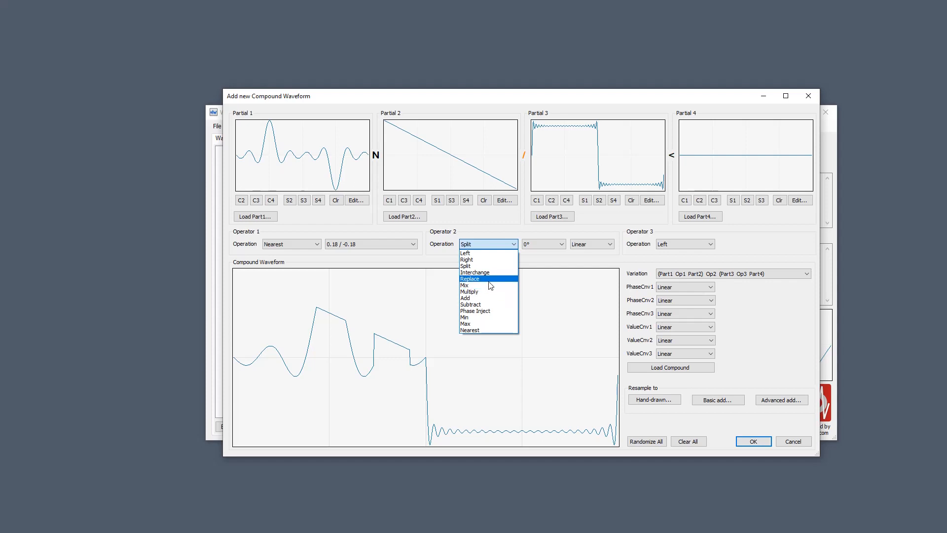
left_click(489, 286)
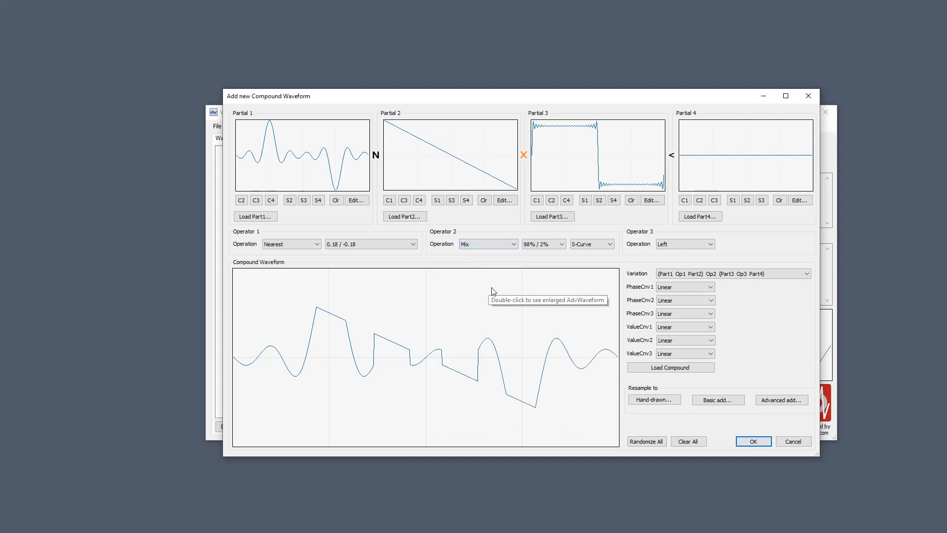
scroll(539, 244, "down", 10)
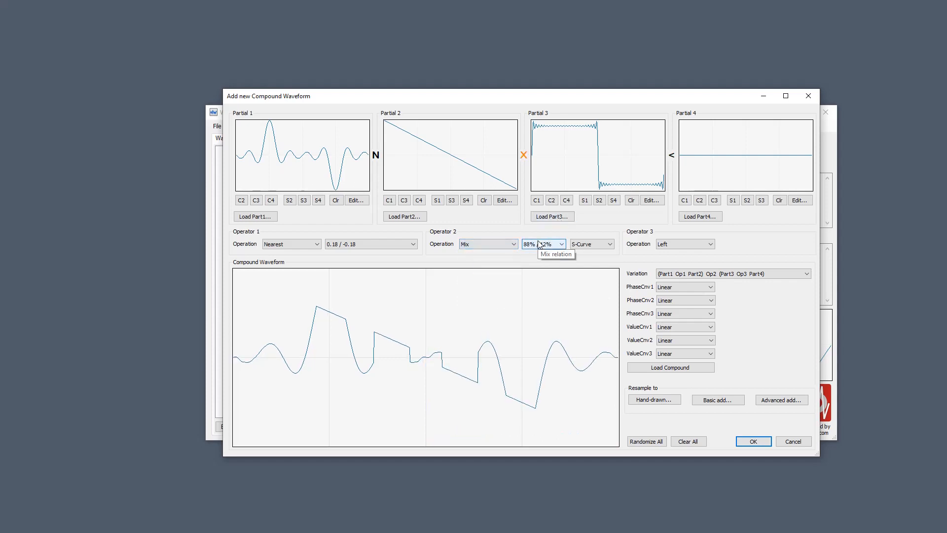
scroll(539, 243, "down", 10)
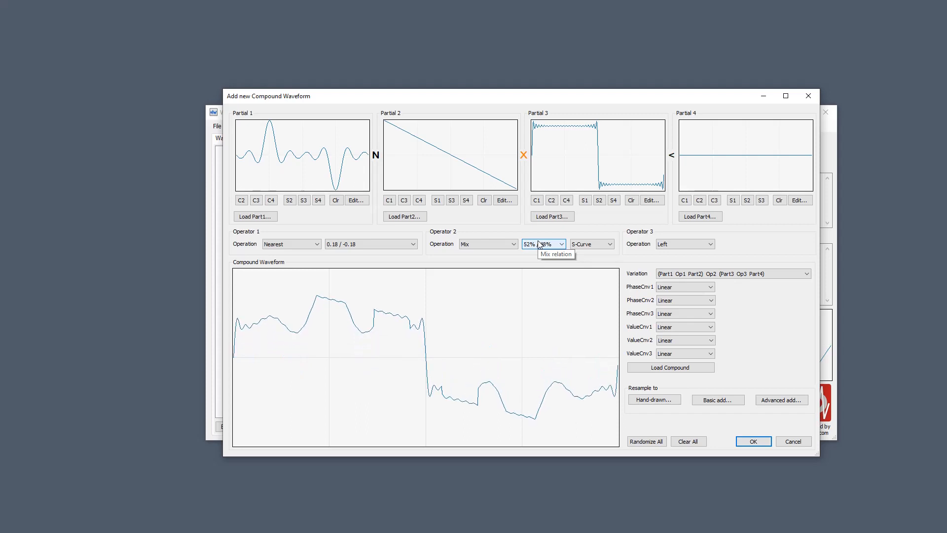
scroll(539, 243, "up", 12)
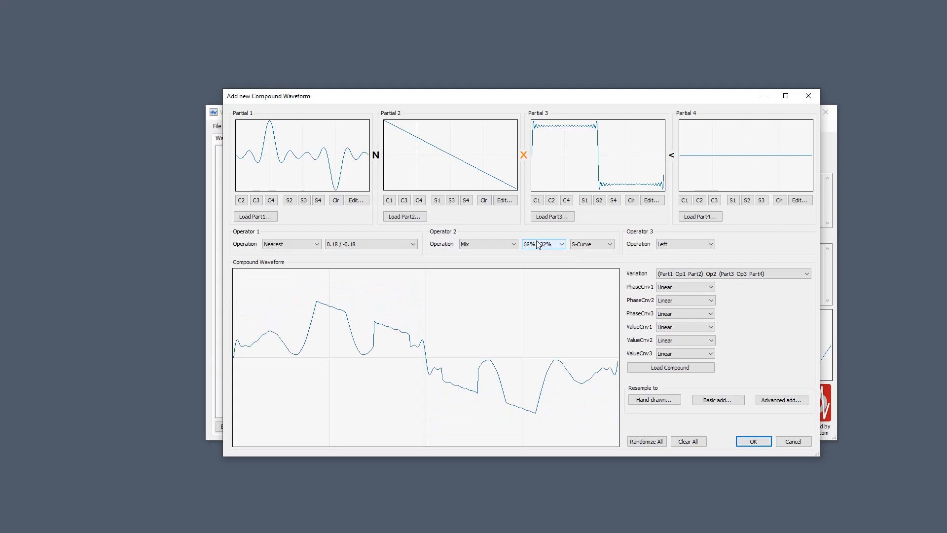
Set Operator 2's operation to Interchange with a segment count of 12.
left_click(493, 245)
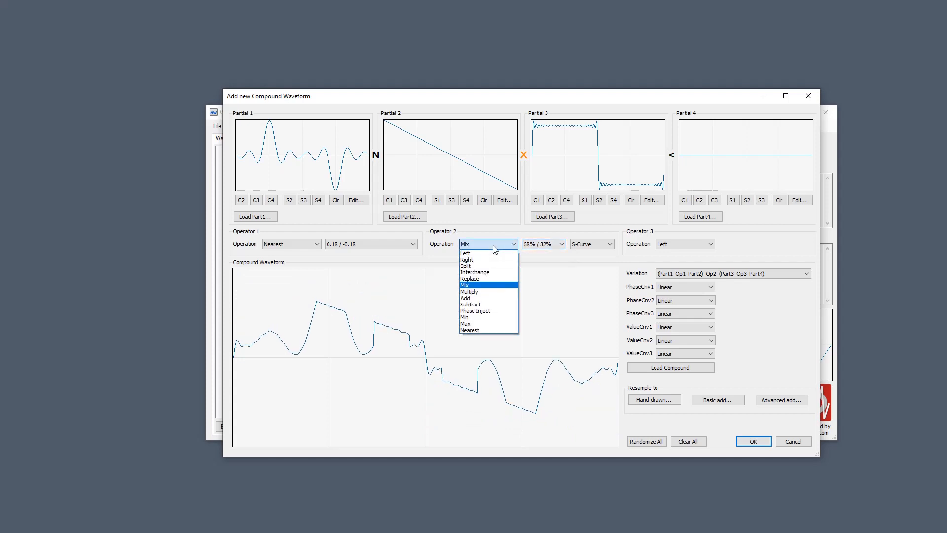
left_click(494, 274)
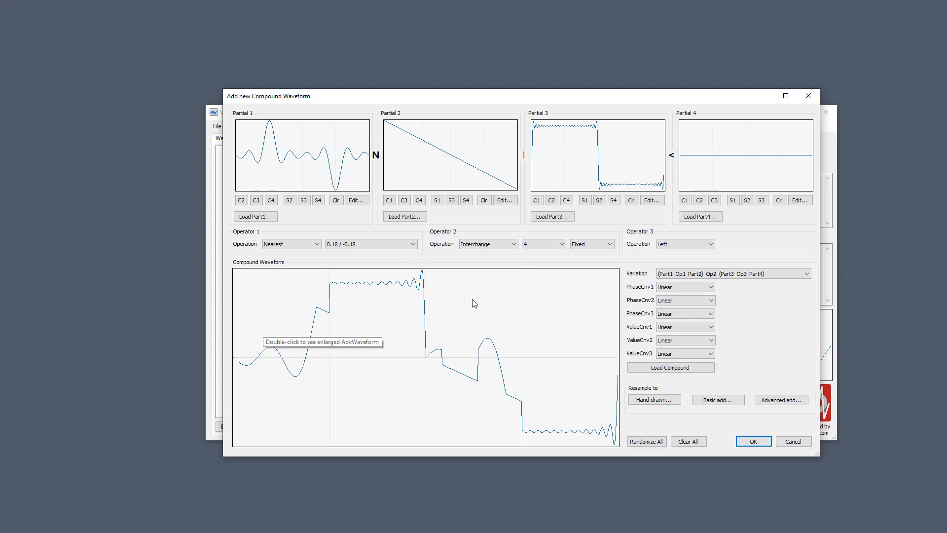
scroll(538, 249, "down", 3)
scroll(539, 251, "down", 5)
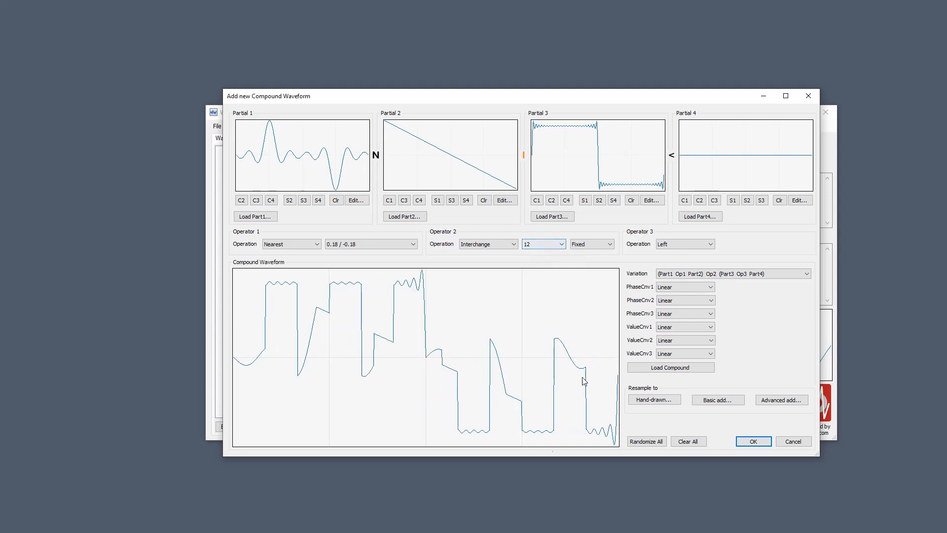
Set Operator 2's Interchange segments to random division with Rnd (sd:3), trying neighbouring seeds.
left_click(596, 246)
scroll(611, 284, "down", 10)
scroll(610, 284, "down", 5)
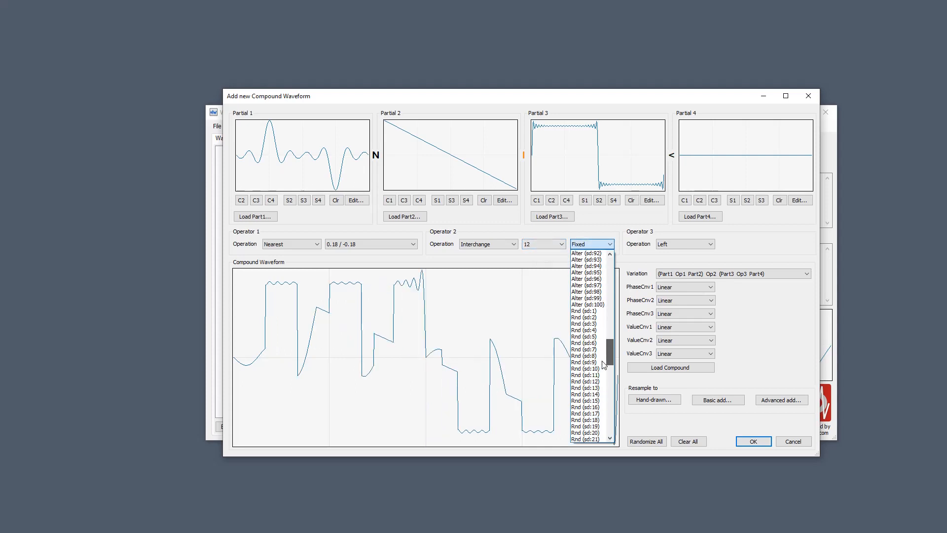
left_click(587, 312)
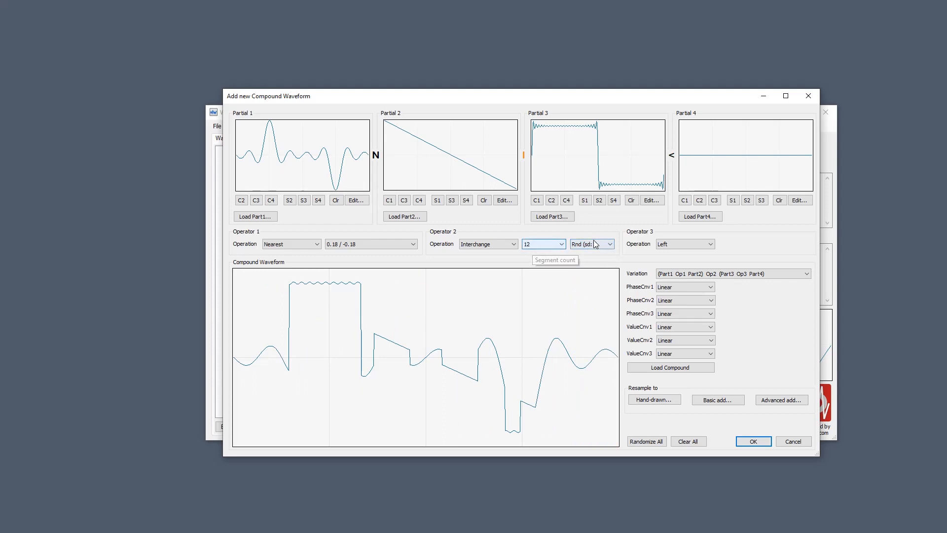
scroll(596, 245, "down", 2)
scroll(599, 247, "down", 1)
scroll(599, 248, "up", 1)
scroll(599, 248, "up", 1)
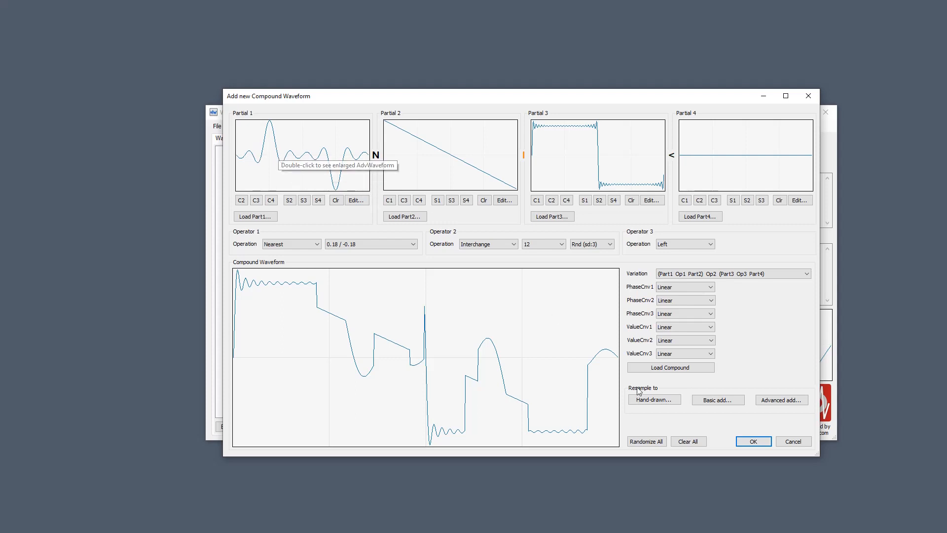
Resample the compound waveform to a hand-drawn wave and open Partial 1's hand-drawn waveform for editing.
left_click(662, 399)
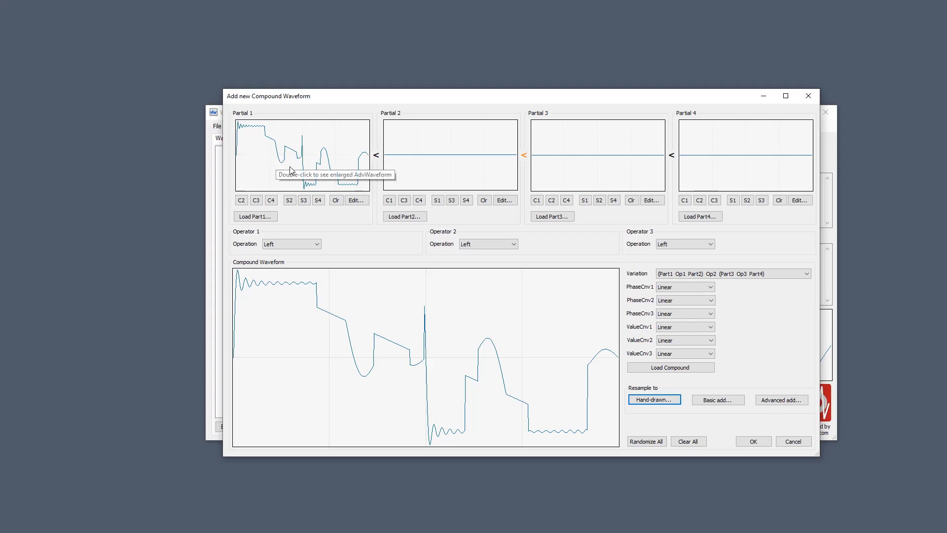
left_click(356, 200)
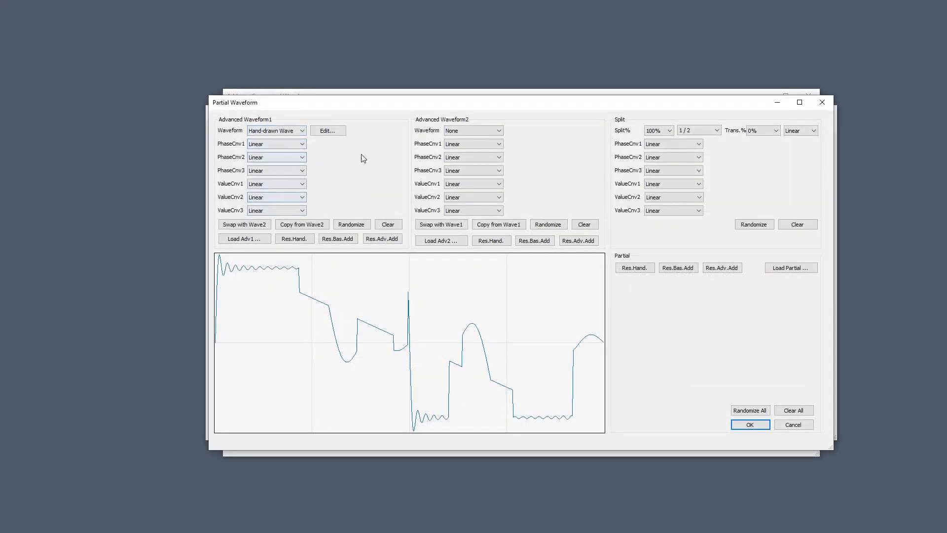
left_click(328, 130)
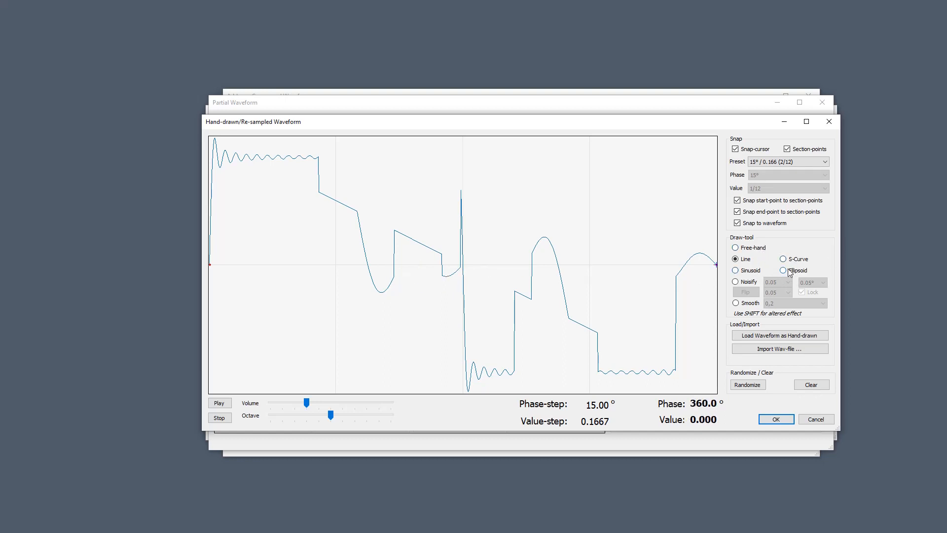
Replace the spike just before 180° with an Ellipsoid curve ending on the zero line and apply it.
left_click(794, 274)
left_click_drag(442, 276, 465, 262)
key("shift")
left_click_drag(463, 262, 464, 262)
left_click(776, 420)
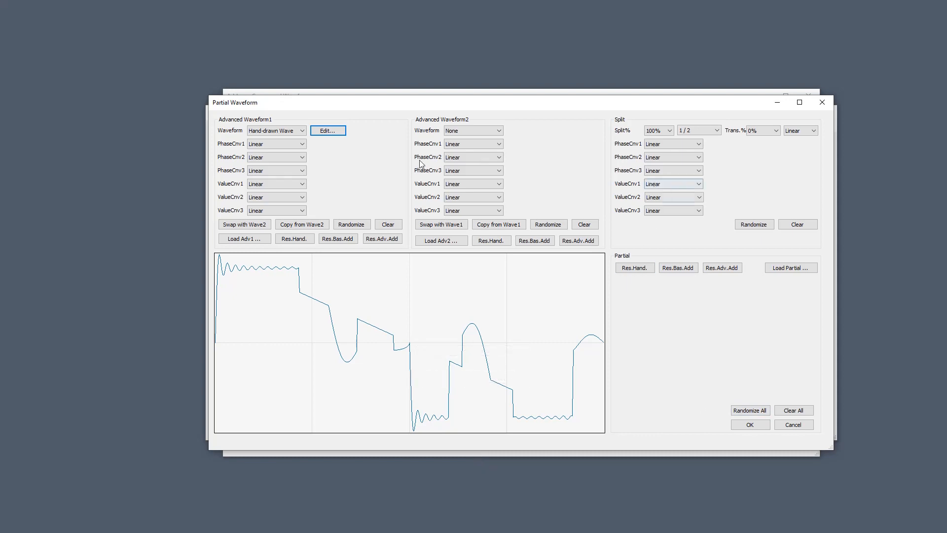
Reopen the hand-drawn wave, draw an S-Curve from the falling slope's end to the trough at 183.7° / -0.990, and apply it to Partial 1.
double_click(455, 333)
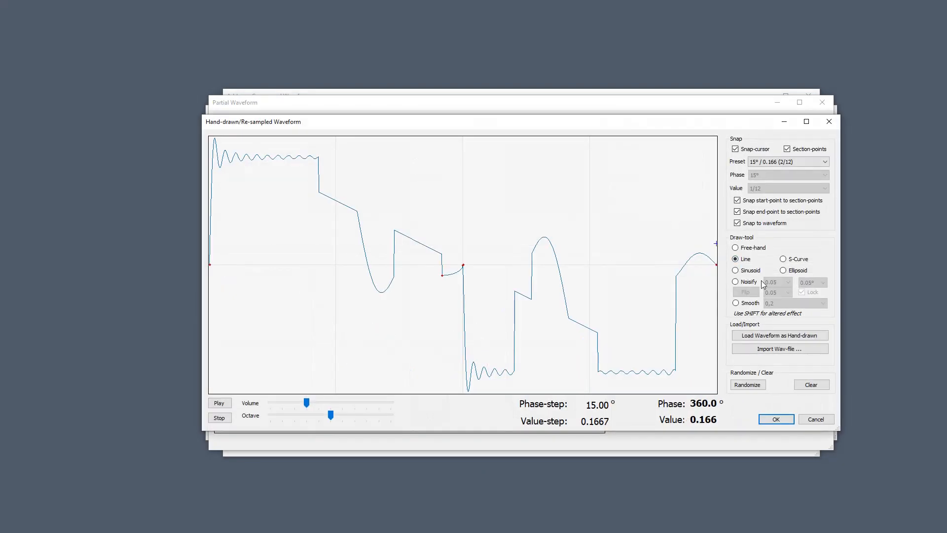
left_click(798, 260)
left_click_drag(441, 253, 468, 392)
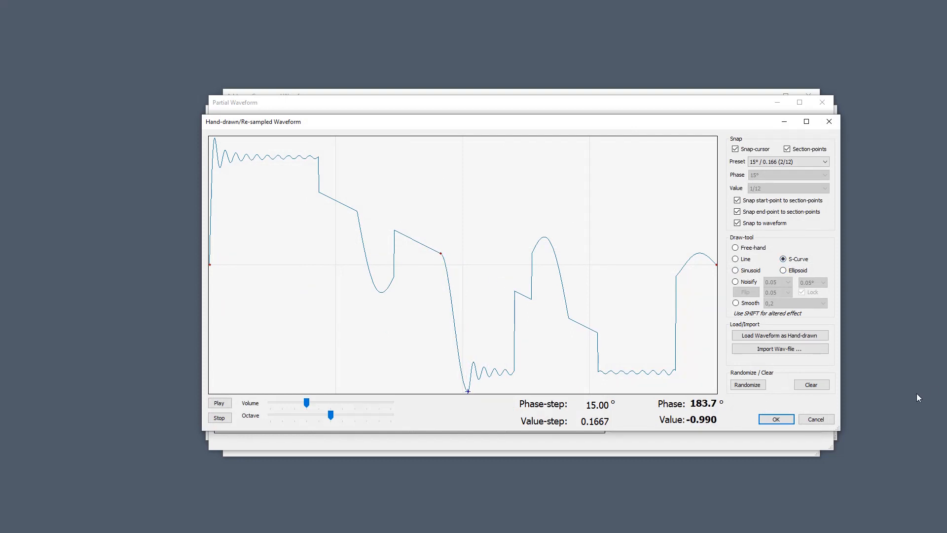
left_click(776, 419)
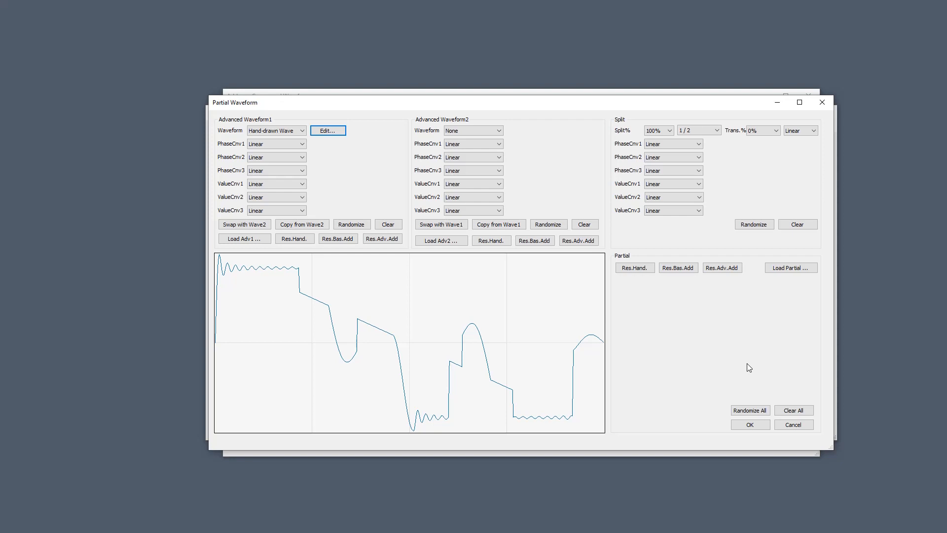
left_click(749, 426)
Set Partial 2's Advanced Waveform1 to Triangle and apply it.
left_click(504, 201)
left_click(294, 130)
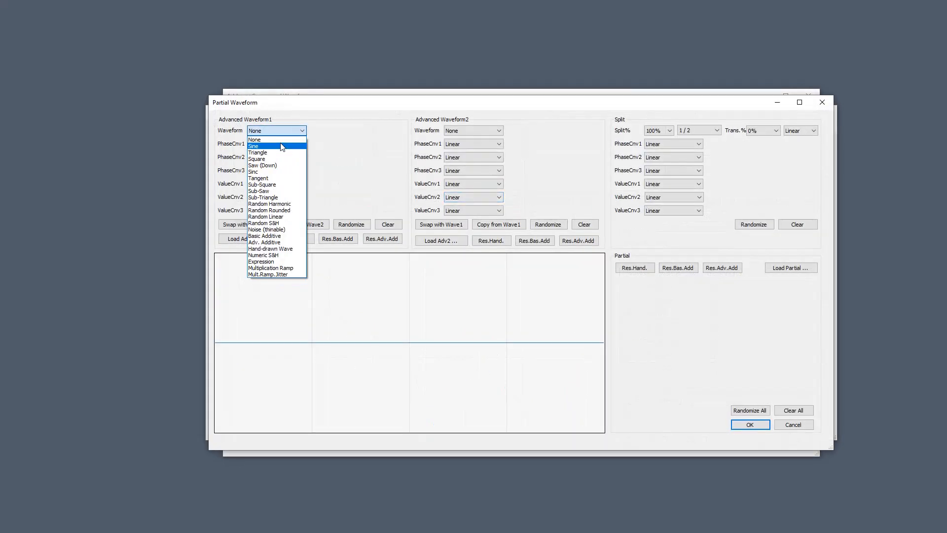
left_click(282, 152)
left_click(765, 424)
Try Multiply and Interchange as Operator 1's operation.
left_click(289, 243)
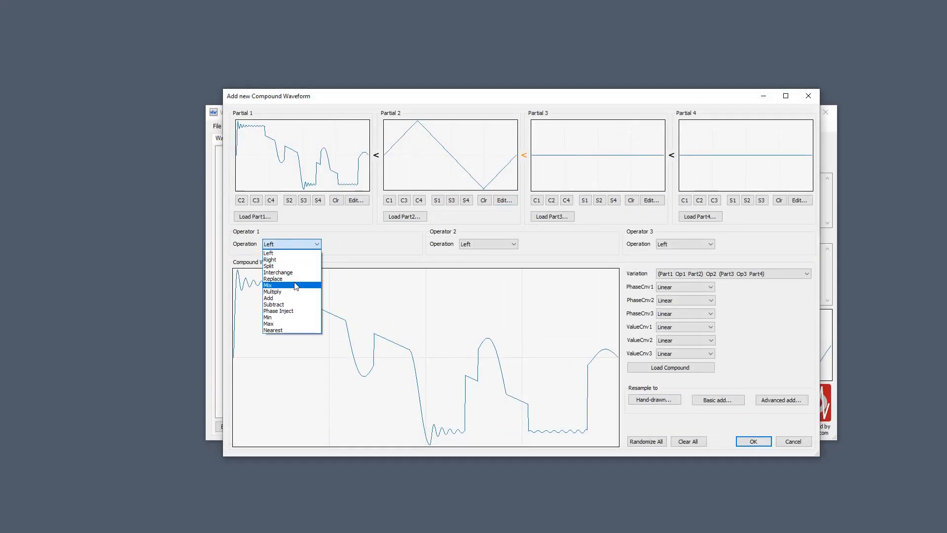
left_click(294, 291)
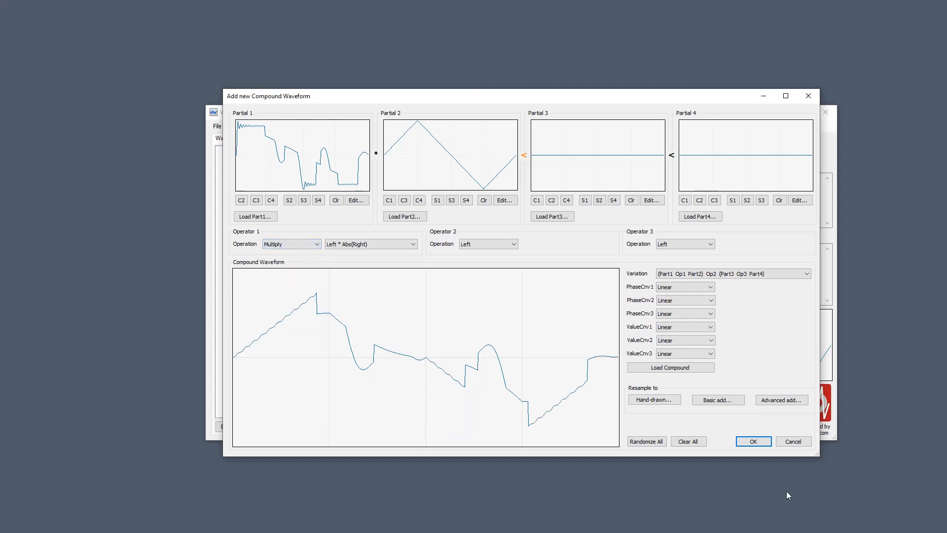
left_click(289, 244)
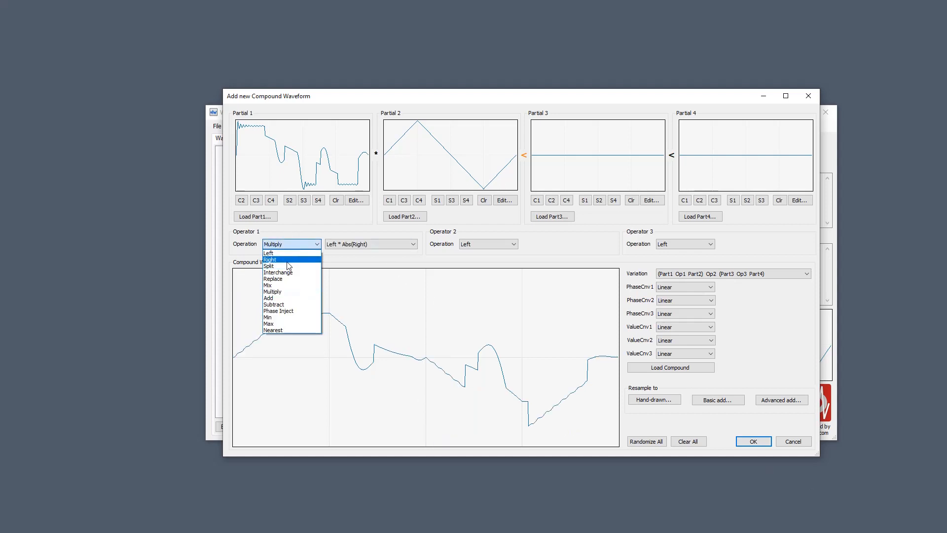
left_click(297, 272)
Set Operator 1's operation to Add.
left_click(294, 244)
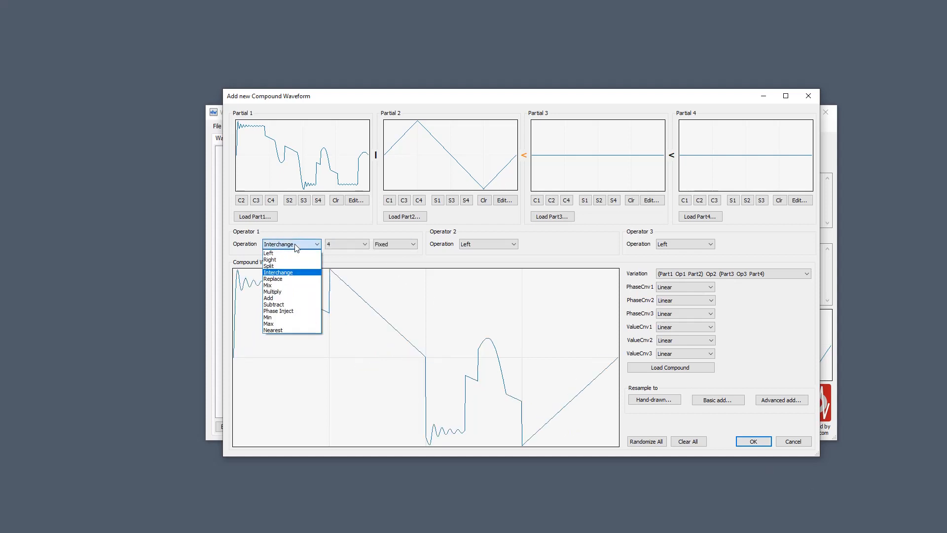
left_click(313, 299)
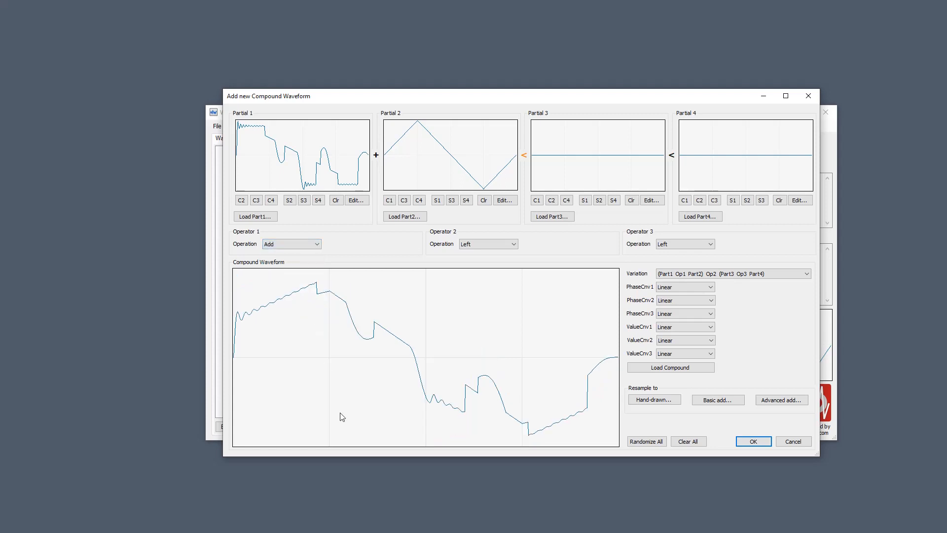